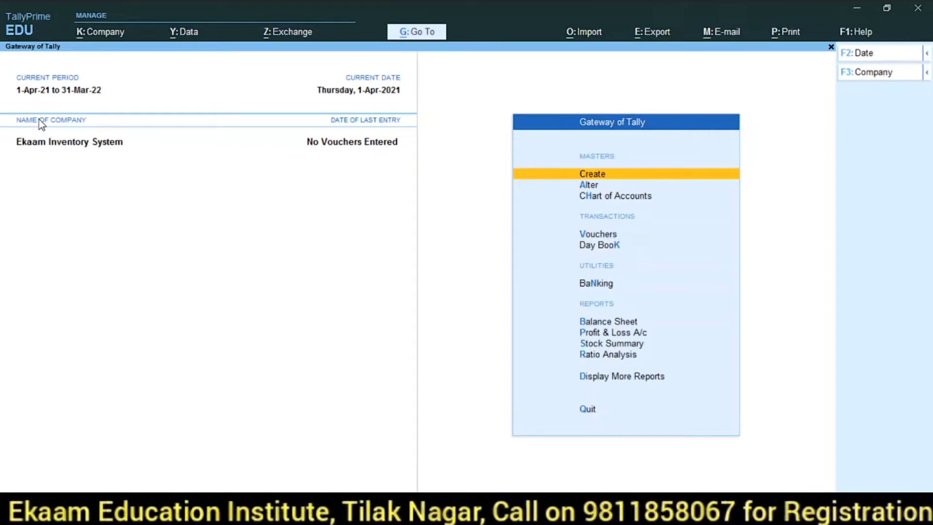
# Step: Check the opening stock table in the Word document, and open the creation form for a stock item in TallyPrime
pyautogui.press('alt')
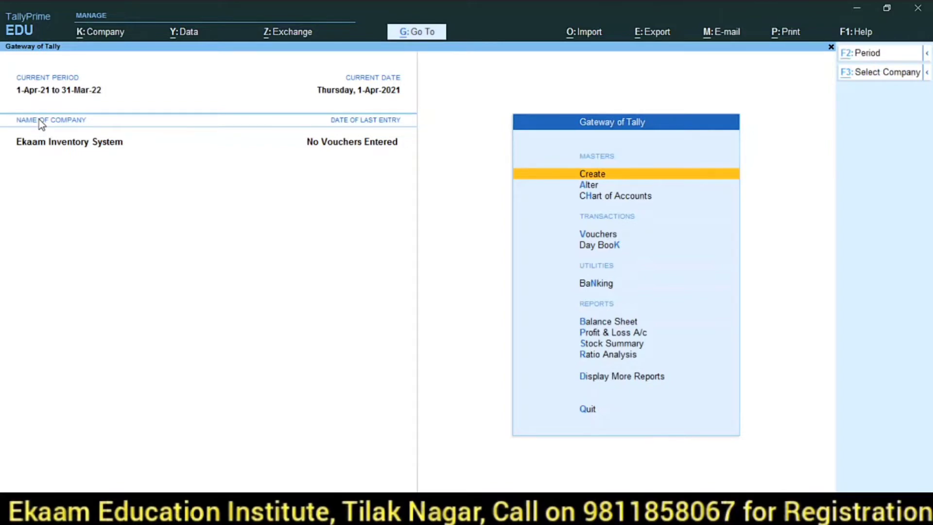
pyautogui.hotkey('alt', 'Tab')
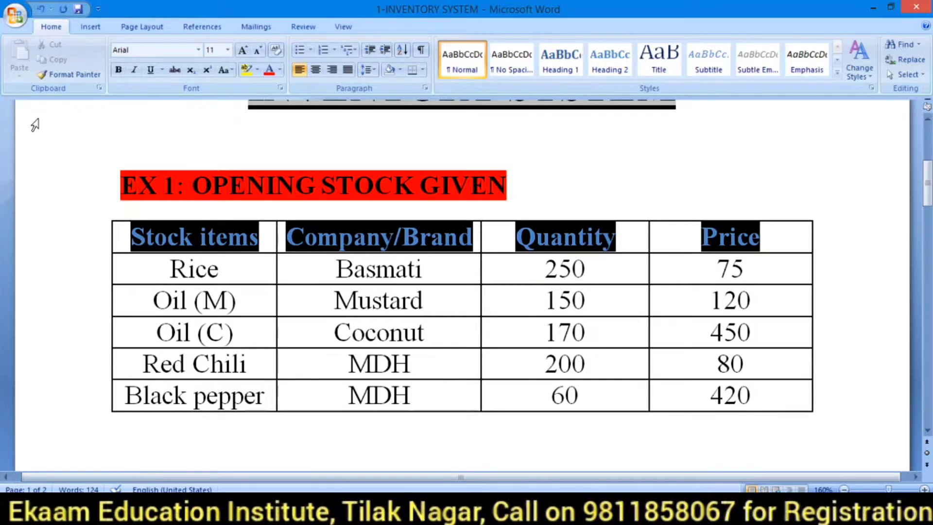
pyautogui.hotkey('alt', 'Tab')
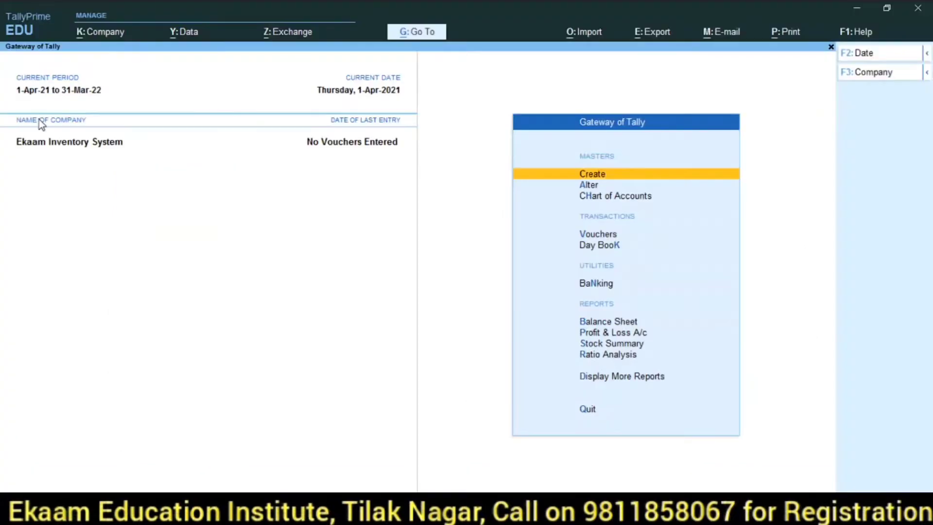
pyautogui.press('Down')
pyautogui.press('Up')
pyautogui.press('Return')
pyautogui.press('Down')
pyautogui.press('Down')
pyautogui.press('Down')
pyautogui.press('Down')
pyautogui.press('Down')
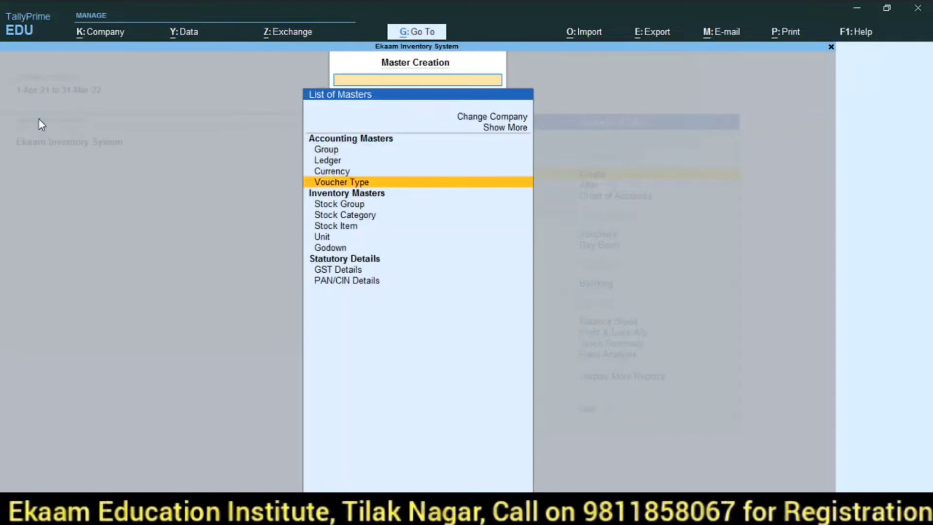
pyautogui.press('Down')
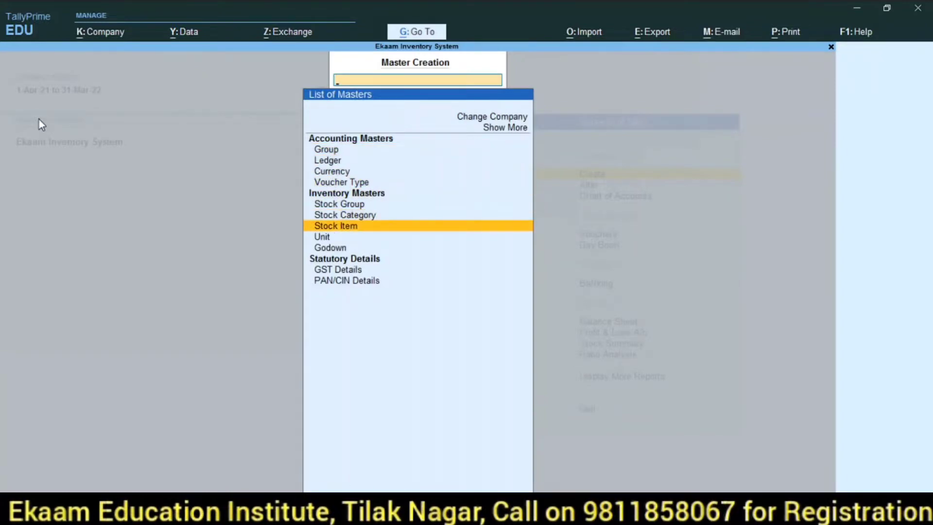
pyautogui.press('Return')
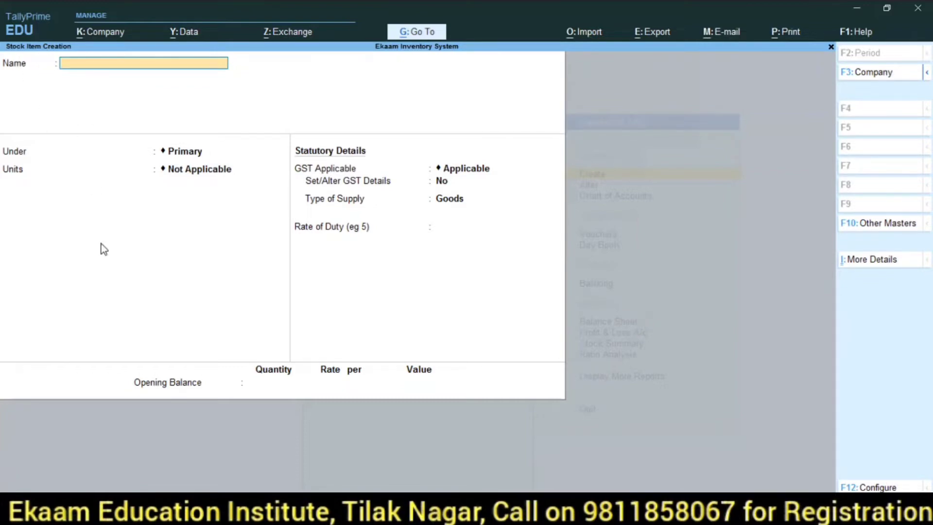
# Step: Name the new stock item Rice, following the first row of the exercise table in Word
pyautogui.hotkey('alt', 'Tab')
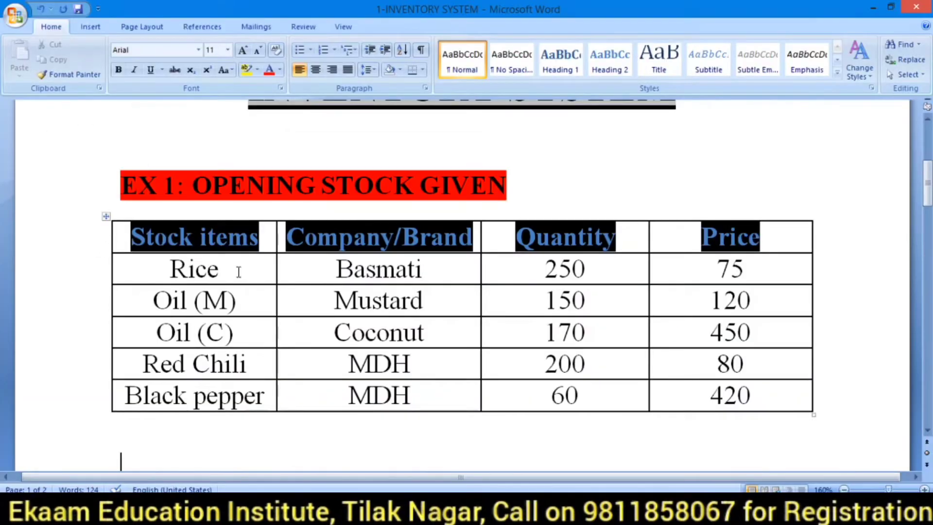
pyautogui.hotkey('alt', 'Tab')
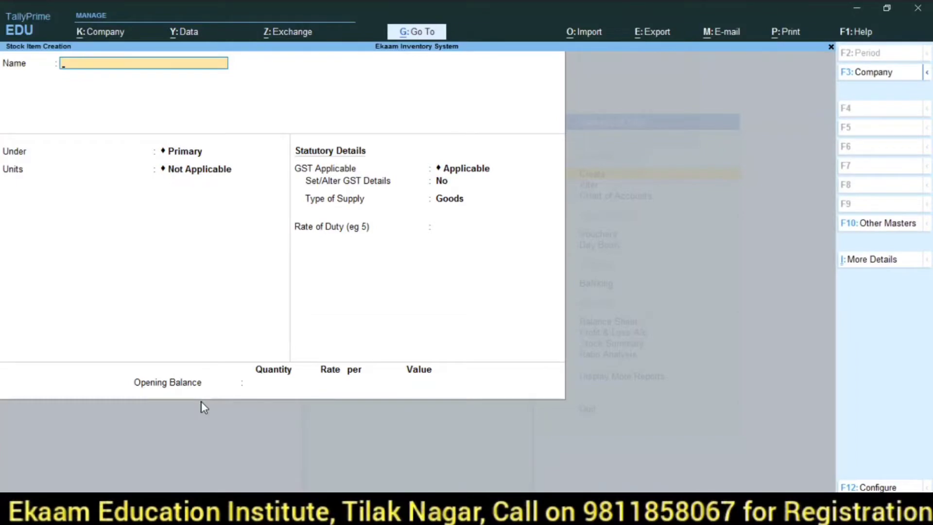
pyautogui.write('Rice')
pyautogui.press('Return')
# Step: Create the stock group Basmati under Primary, without added quantities or GST details, and assign Rice to it
pyautogui.hotkey('alt', 'Tab')
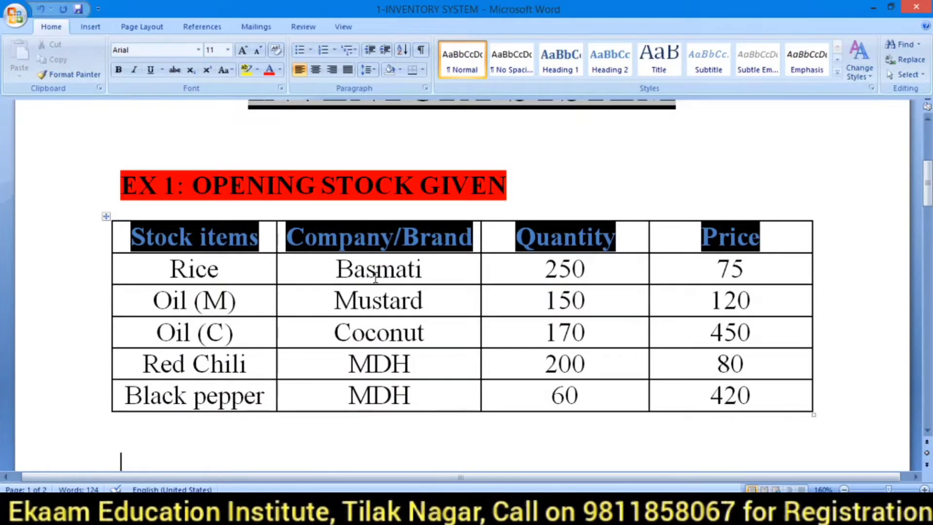
pyautogui.hotkey('alt', 'Tab')
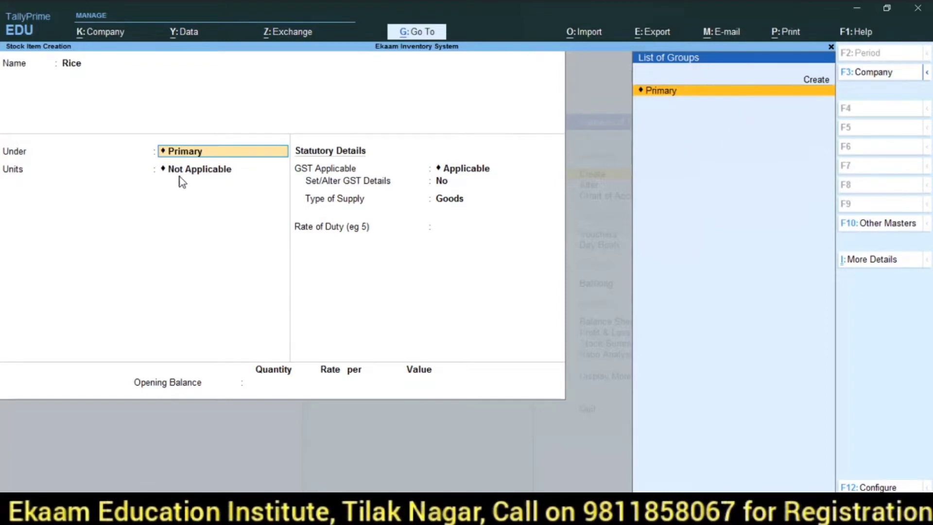
pyautogui.hotkey('alt', 'c')
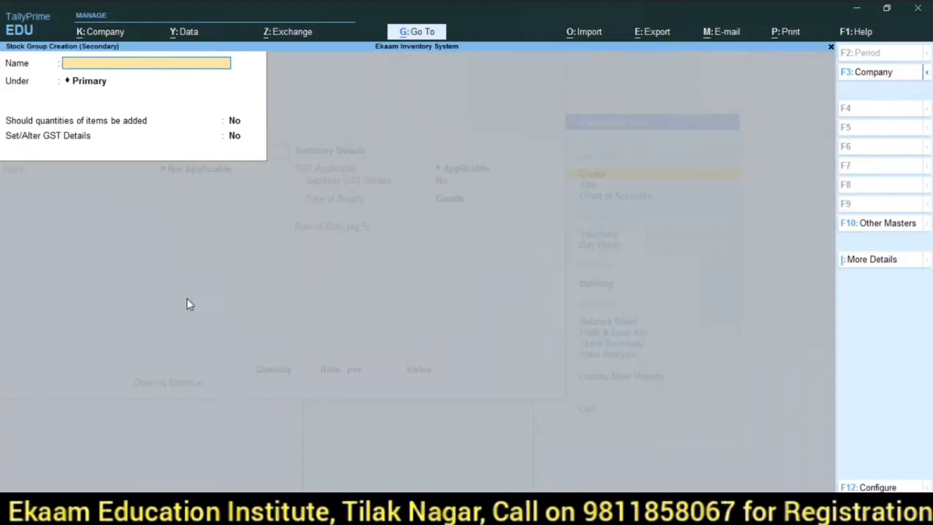
pyautogui.write('Basmati')
pyautogui.press('Return')
pyautogui.press('Return')
pyautogui.press('Return')
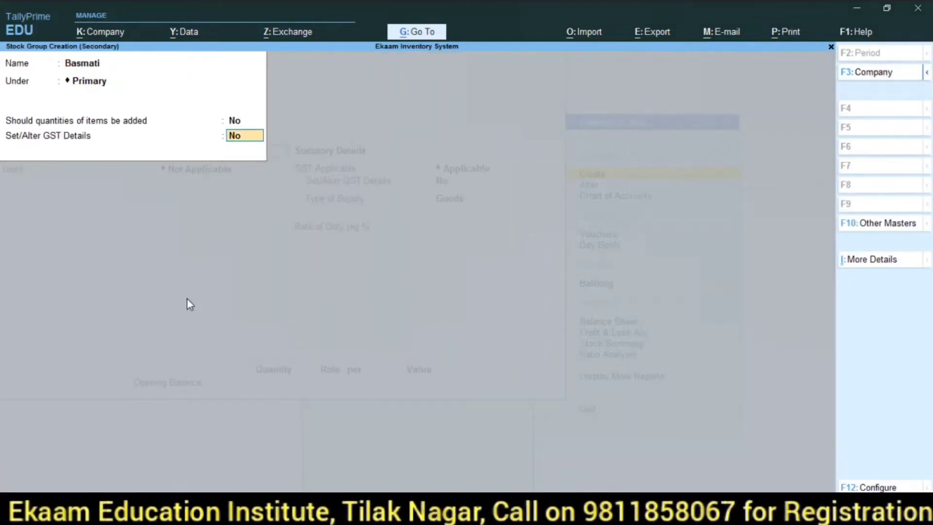
pyautogui.press('Return')
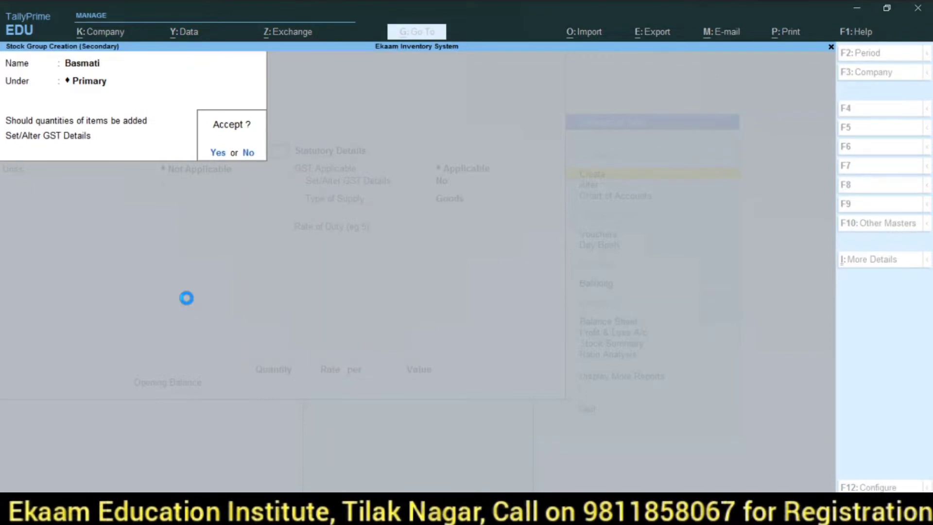
pyautogui.press('Return')
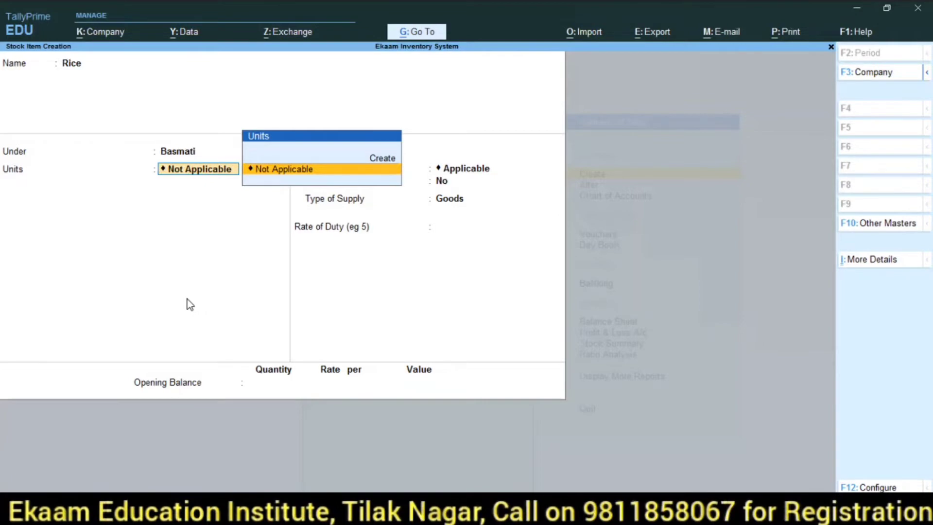
# Step: Create a simple unit kg with quantity code KGS-KILOGRAMS and 0 decimal places as the unit for Rice
pyautogui.hotkey('alt', 'Tab')
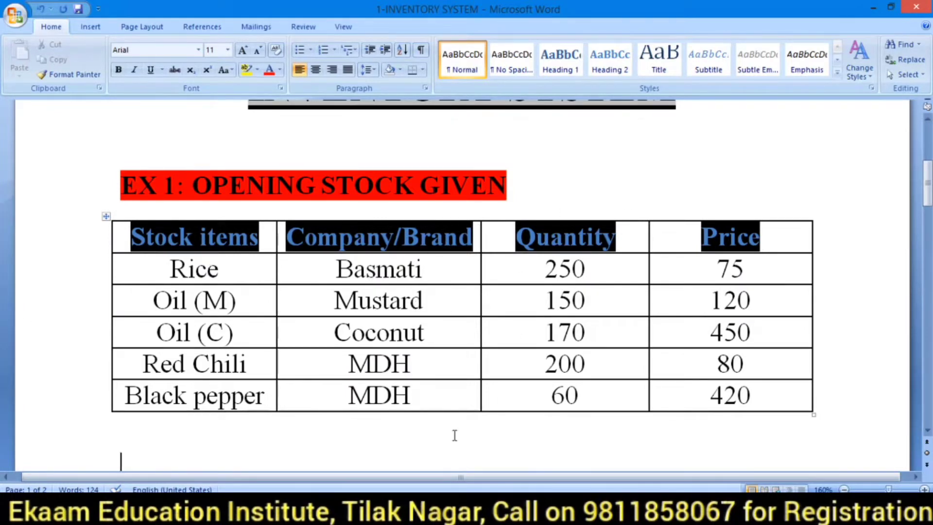
pyautogui.hotkey('alt', 'Tab')
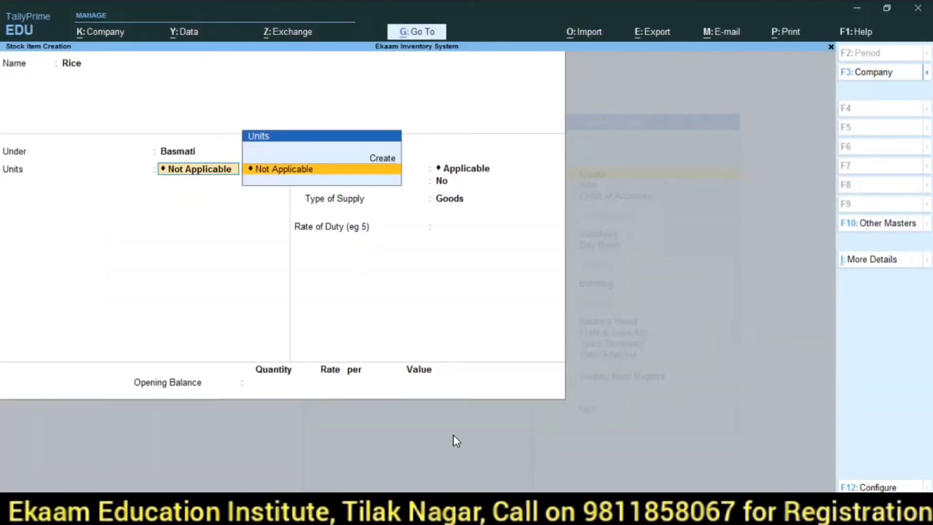
pyautogui.hotkey('alt', 'c')
pyautogui.write('kg')
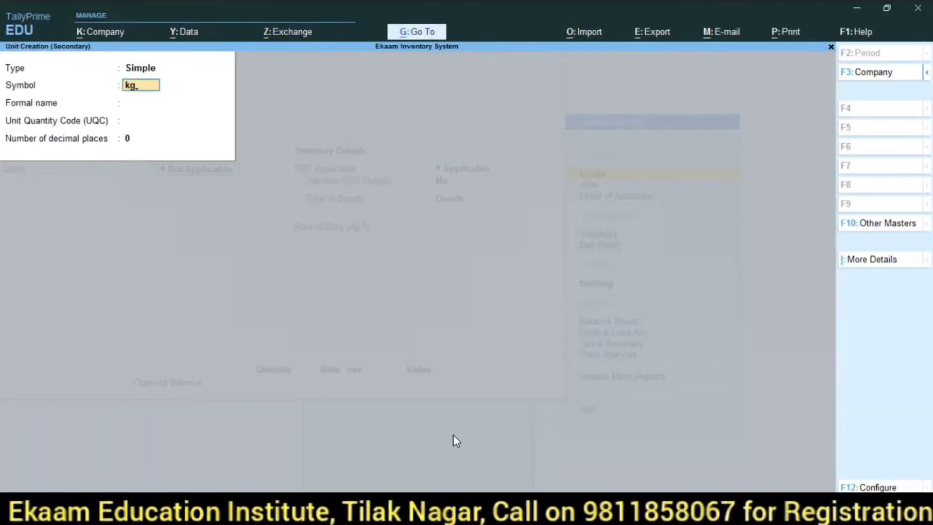
pyautogui.press('Return')
pyautogui.press('Return')
pyautogui.write('kg')
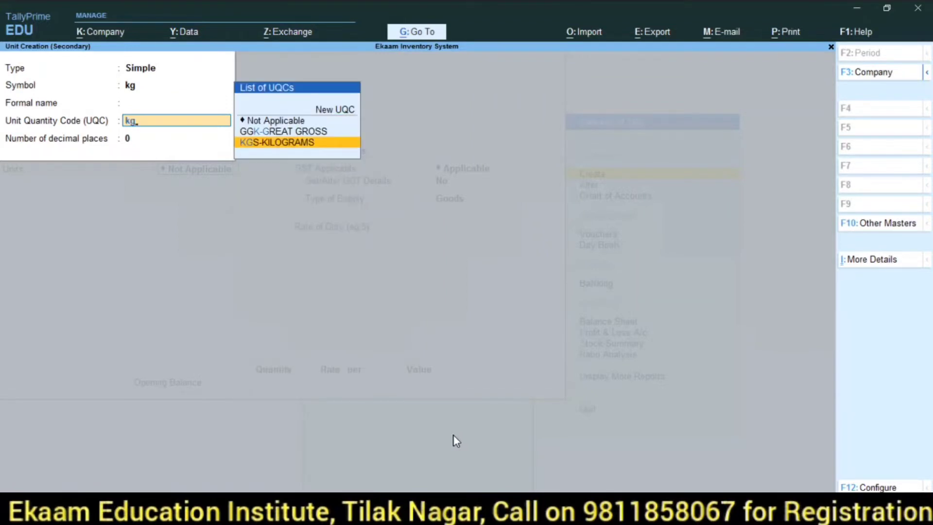
pyautogui.press('Return')
pyautogui.press('Return')
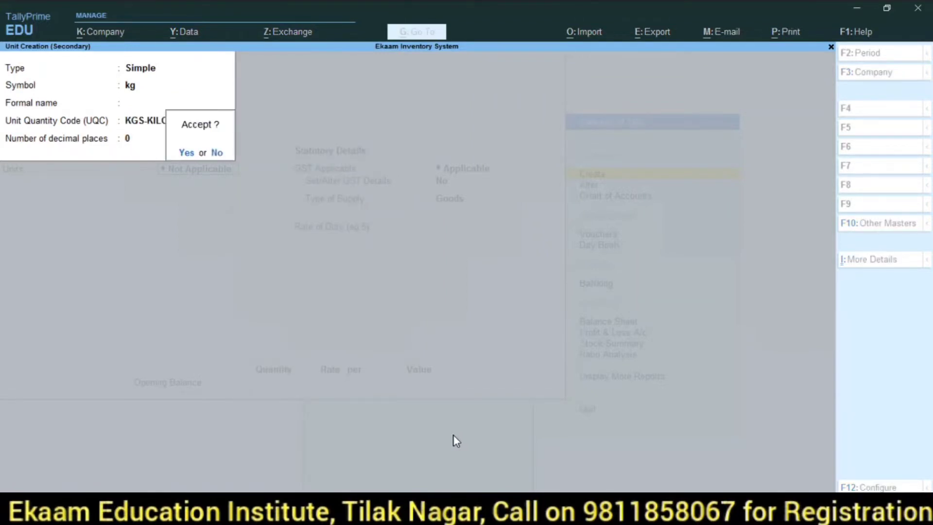
pyautogui.press('Return')
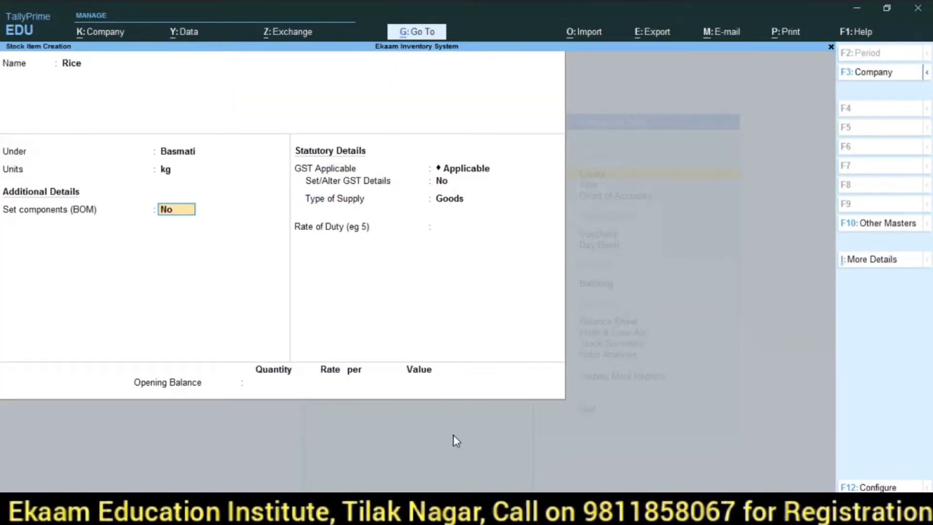
# Step: Keep components at No, GST applicable without altered details, supply type Goods and a duty rate of 0 for Rice
pyautogui.press('Return')
pyautogui.press('Return')
pyautogui.press('Return')
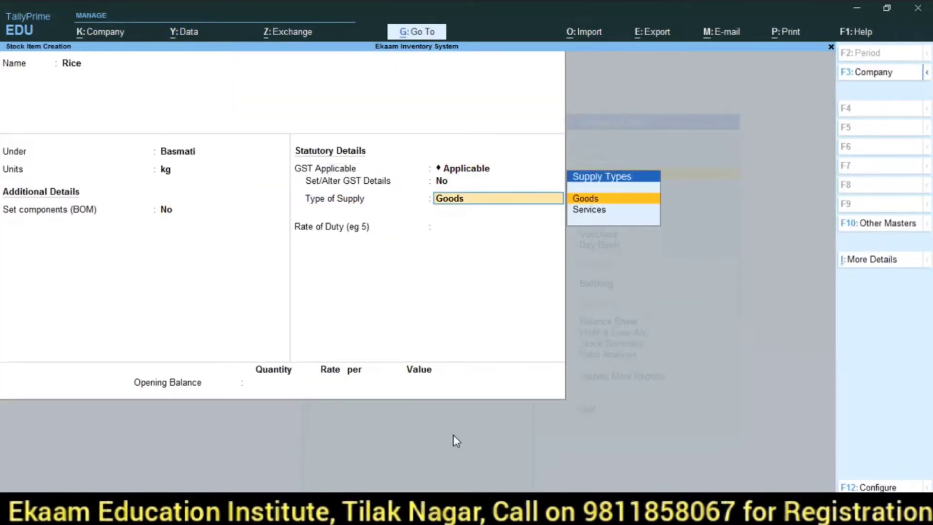
pyautogui.press('Return')
pyautogui.press('Return')
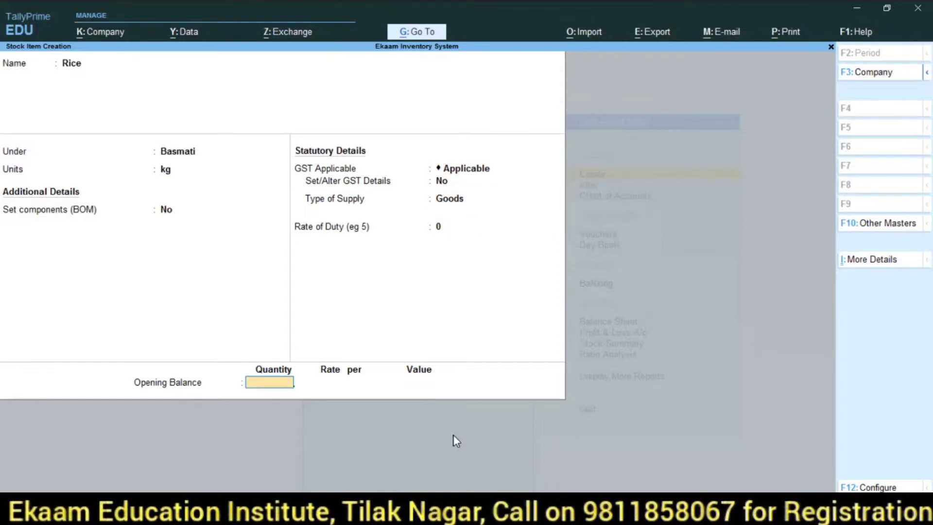
# Step: Enter the opening balance of Rice as 250 kg at a rate of 75 per kg and save the stock item
pyautogui.hotkey('alt', 'Tab')
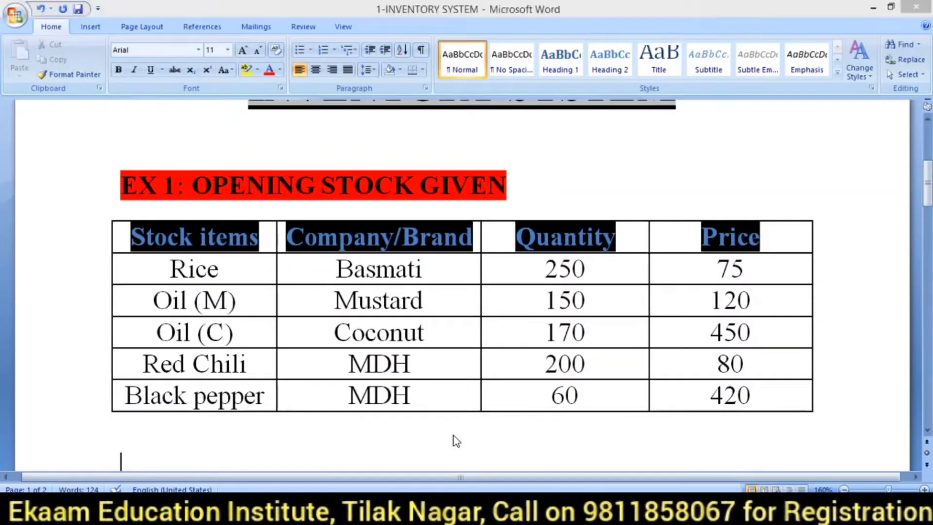
pyautogui.hotkey('alt', 'Tab')
pyautogui.write('250')
pyautogui.press('Return')
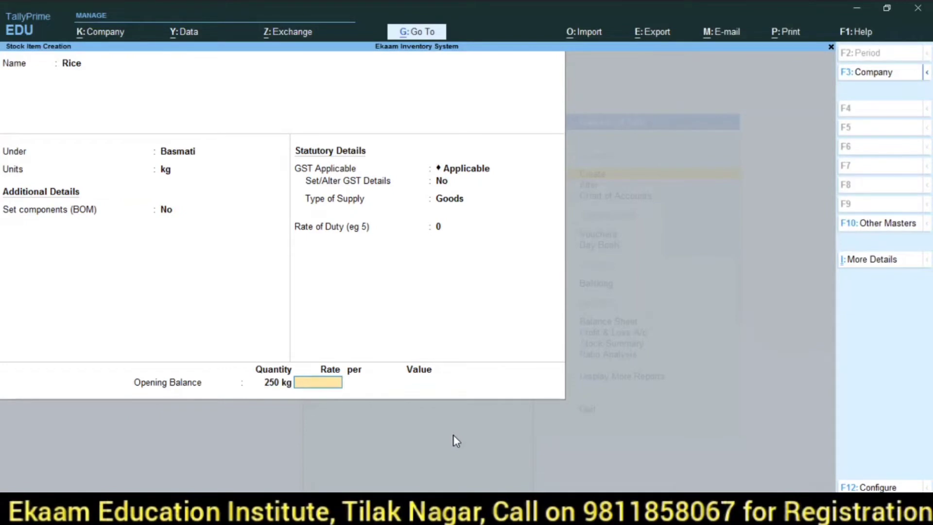
pyautogui.write('75')
pyautogui.press('Return')
pyautogui.press('Return')
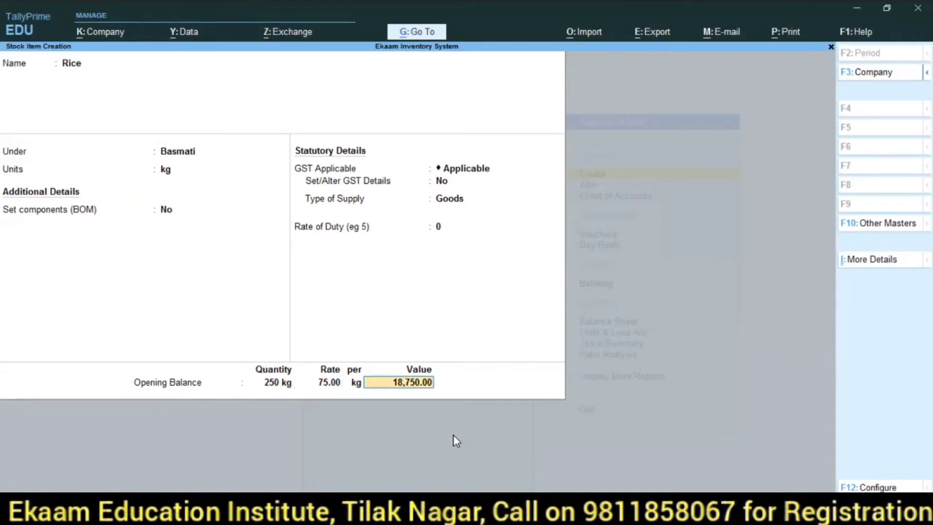
pyautogui.press('Return')
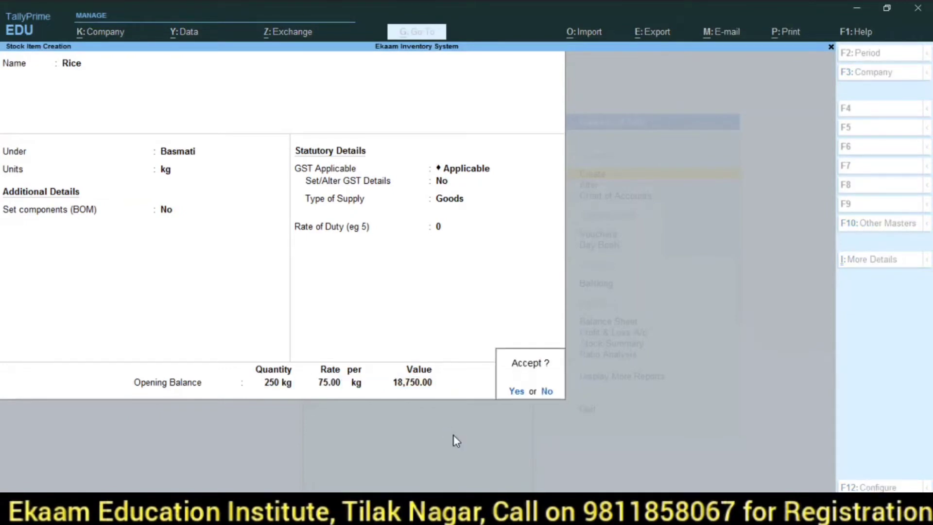
pyautogui.press('Return')
# Step: Start the second stock item from the Word table and name it Oil (M)
pyautogui.hotkey('alt', 'Tab')
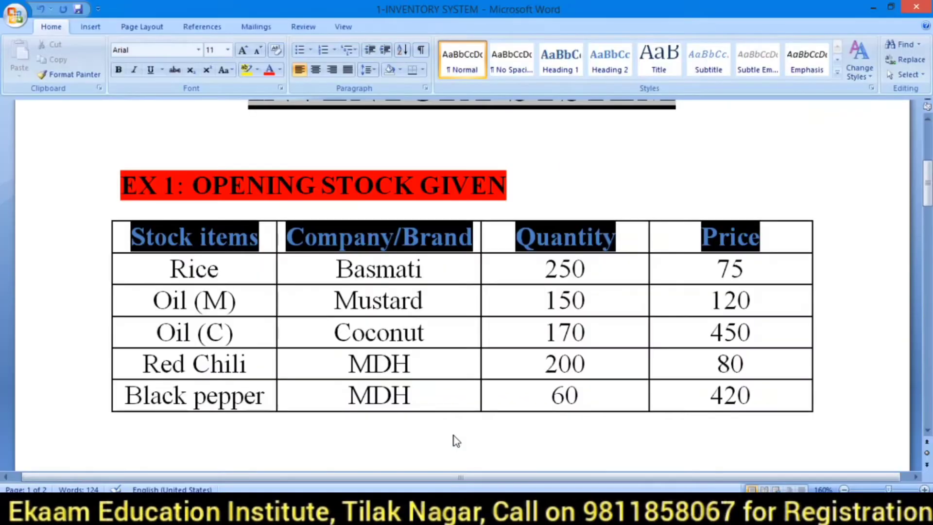
pyautogui.hotkey('alt', 'Tab')
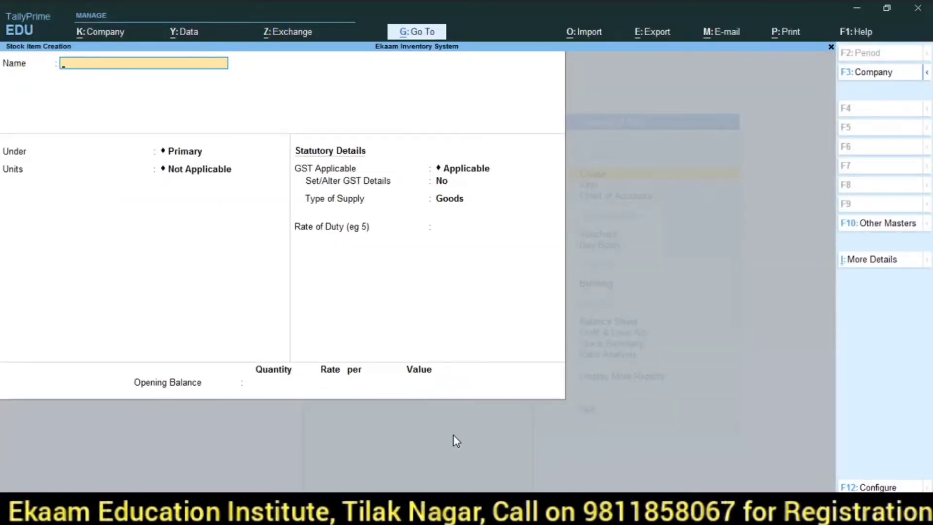
pyautogui.write('Oil (m)')
pyautogui.press('Return')
# Step: Create the stock group Mustard under Primary, without added quantities or GST details, and assign Oil (M) to it
pyautogui.hotkey('alt', 'Tab')
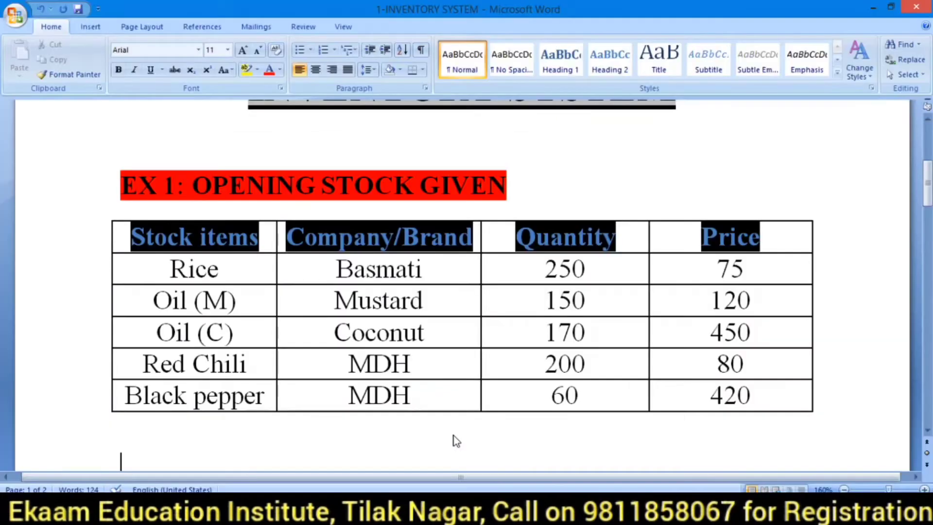
pyautogui.hotkey('alt', 'Tab')
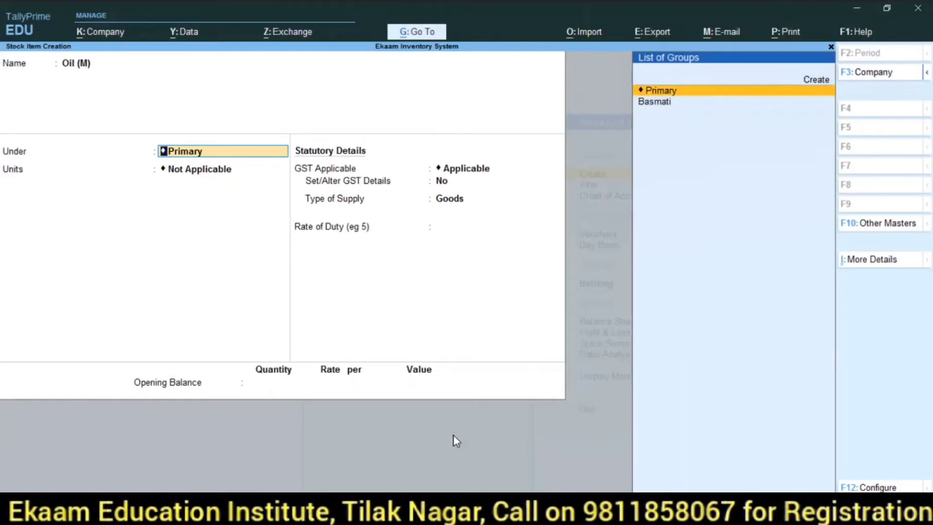
pyautogui.hotkey('alt', 'c')
pyautogui.write('Mus')
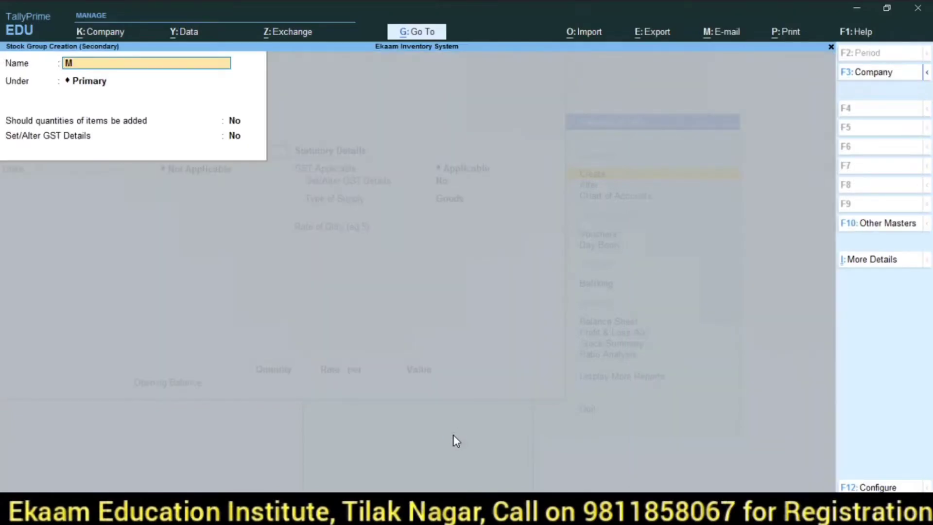
pyautogui.write('tard')
pyautogui.press('Return')
pyautogui.press('Return')
pyautogui.press('Return')
pyautogui.press('Return')
pyautogui.press('Return')
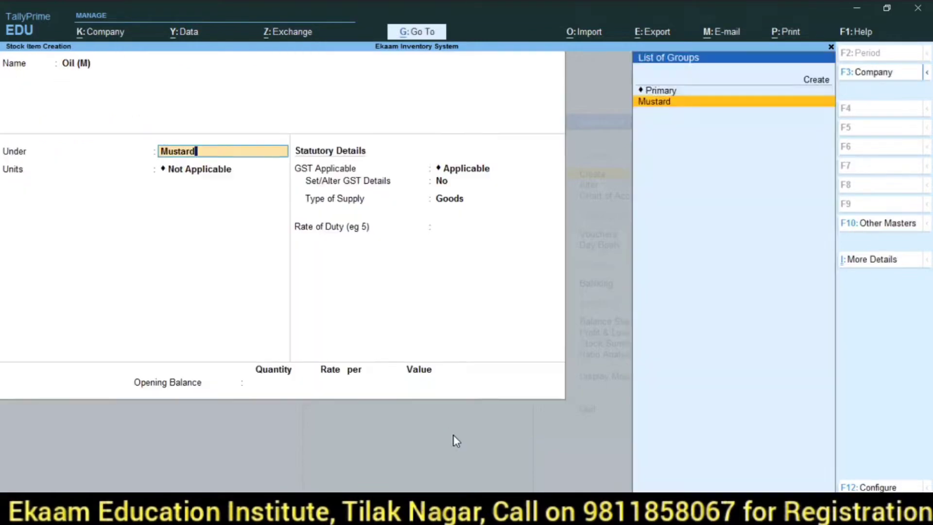
pyautogui.press('Return')
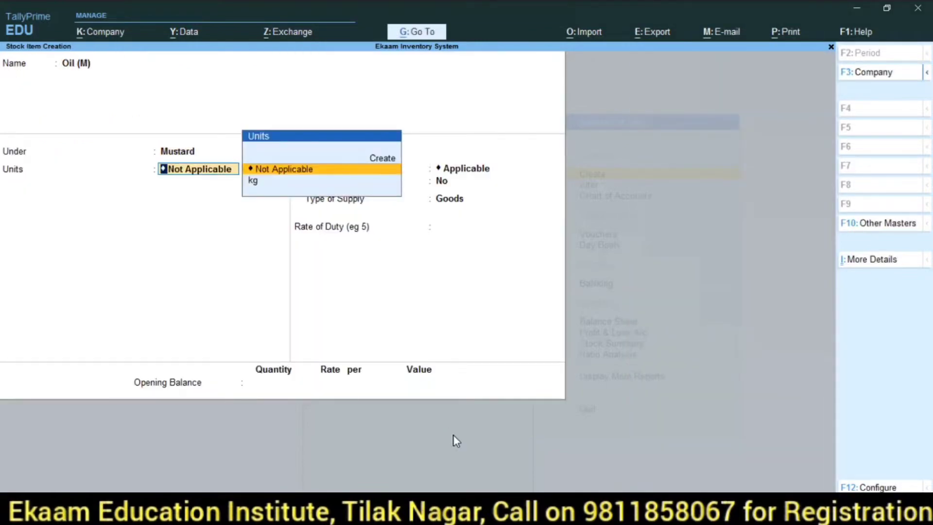
# Step: Create the simple unit ltr with UQC Not Applicable and 0 decimal places, and assign it to Oil (M)
pyautogui.hotkey('alt', 'c')
pyautogui.write('ltr')
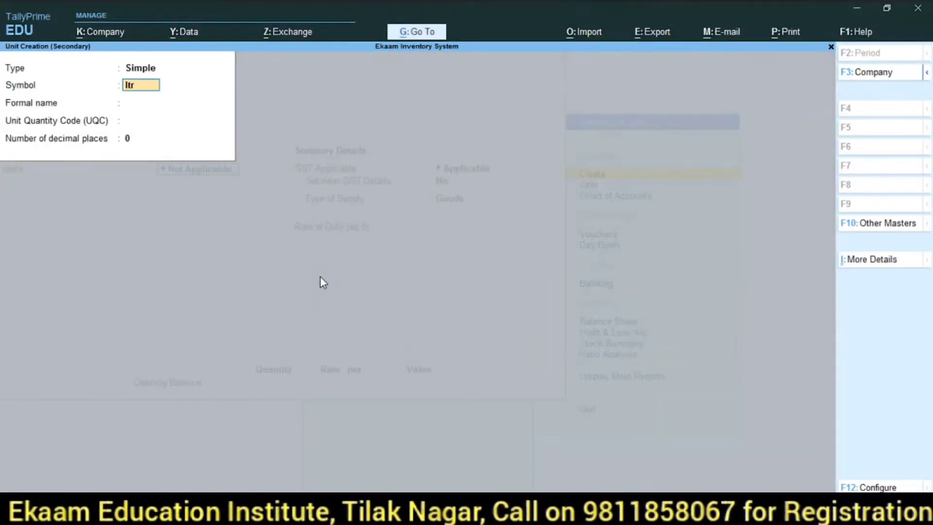
pyautogui.press('Return')
pyautogui.press('Return')
pyautogui.press('Return')
pyautogui.press('Return')
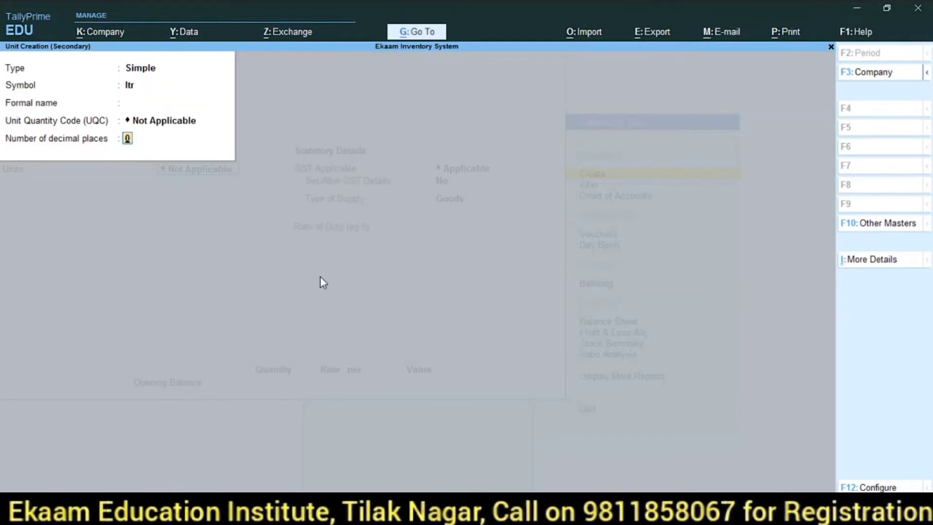
pyautogui.press('y')
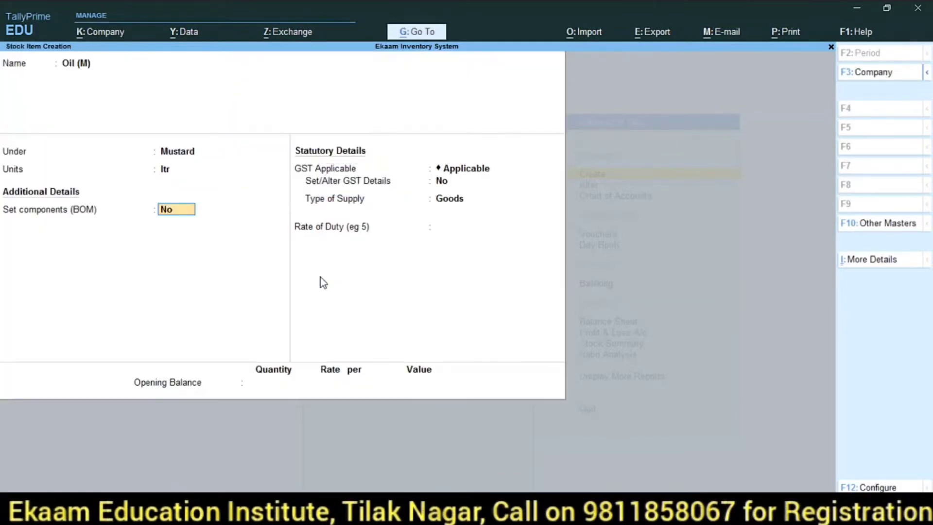
# Step: Keep components at No, GST applicable without altered details, supply type Goods and a duty rate of 0 for Oil (M)
pyautogui.press('Return')
pyautogui.press('Return')
pyautogui.press('Return')
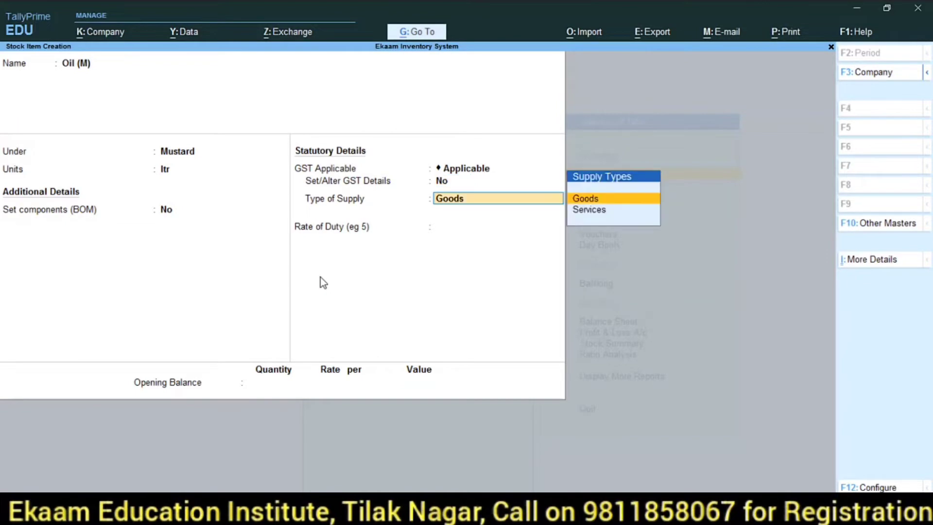
pyautogui.press('Return')
pyautogui.press('Return')
# Step: Enter the opening balance of Oil (M) from the Word table as 150 ltr at a rate of 120 per ltr and save the item
pyautogui.hotkey('alt', 'Tab')
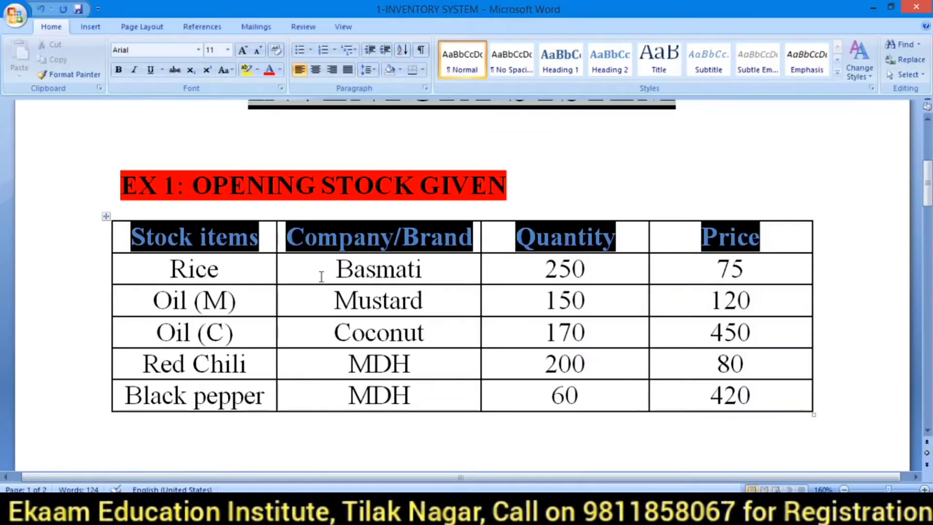
pyautogui.hotkey('alt', 'Tab')
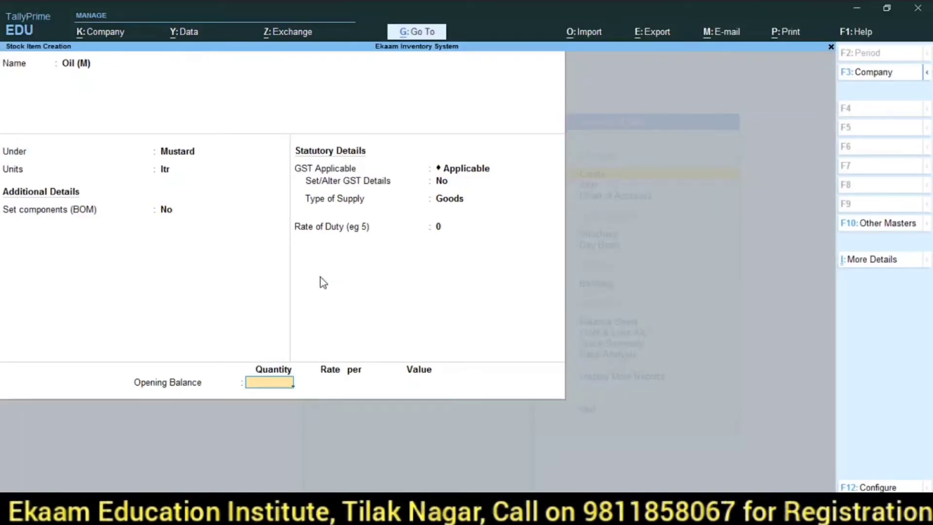
pyautogui.write('150')
pyautogui.press('Return')
pyautogui.hotkey('alt', 'Tab')
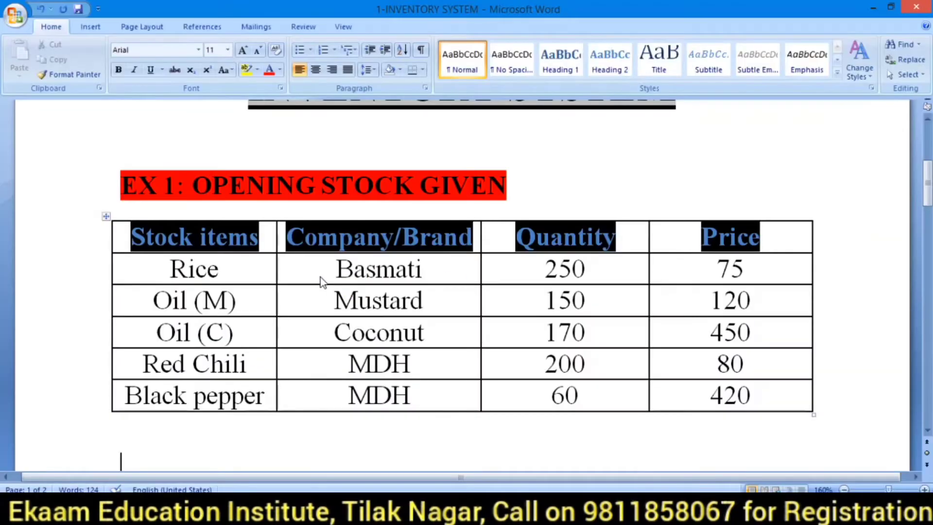
pyautogui.hotkey('alt', 'Tab')
pyautogui.write('120')
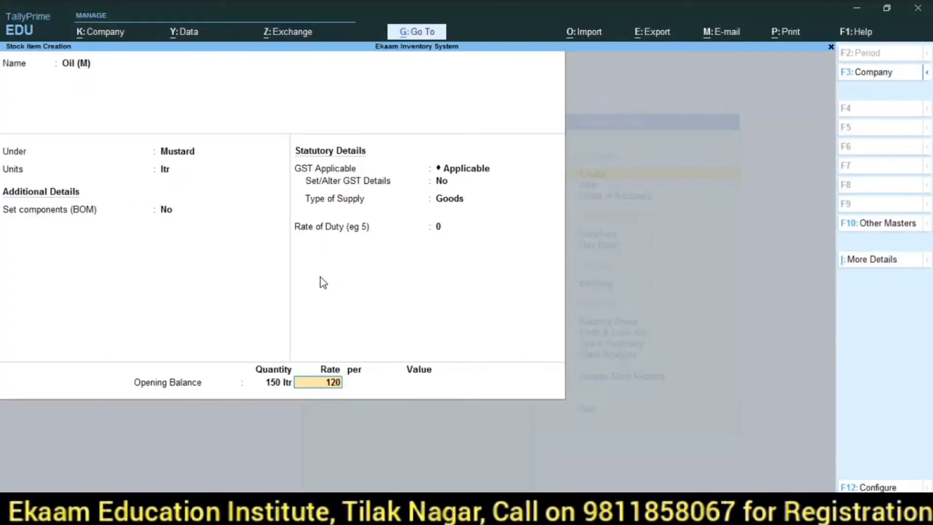
pyautogui.press('Return')
pyautogui.press('Return')
pyautogui.press('Return')
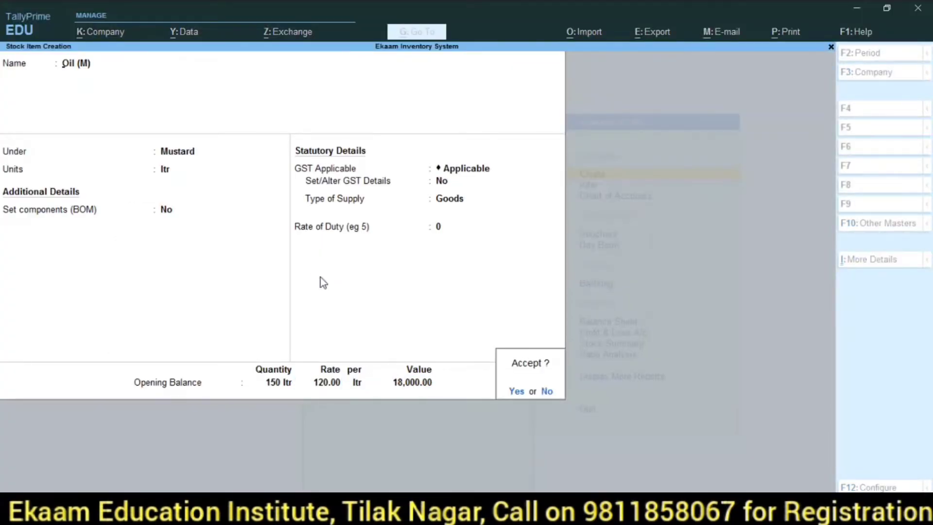
pyautogui.press('Return')
# Step: Start the third stock item from the Word table and name it Oil (C)
pyautogui.hotkey('alt', 'Tab')
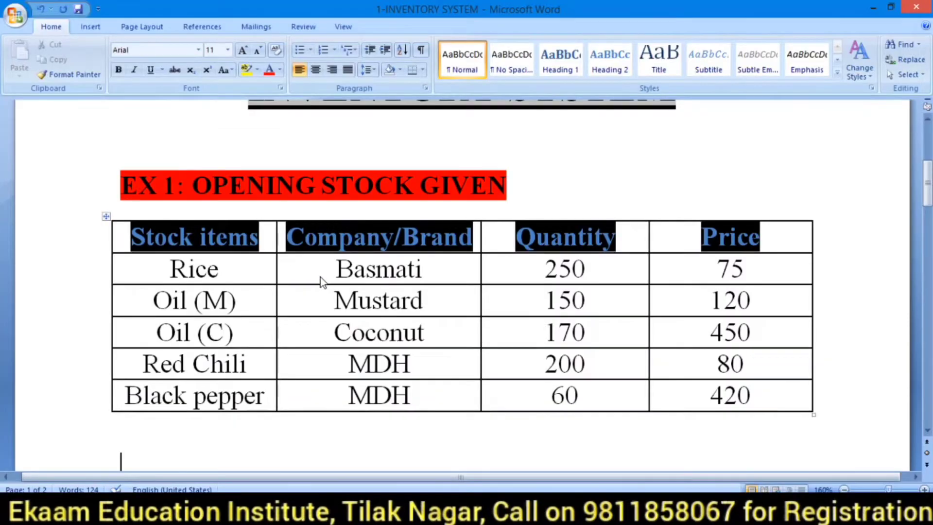
pyautogui.hotkey('alt', 'Tab')
pyautogui.write('Oi')
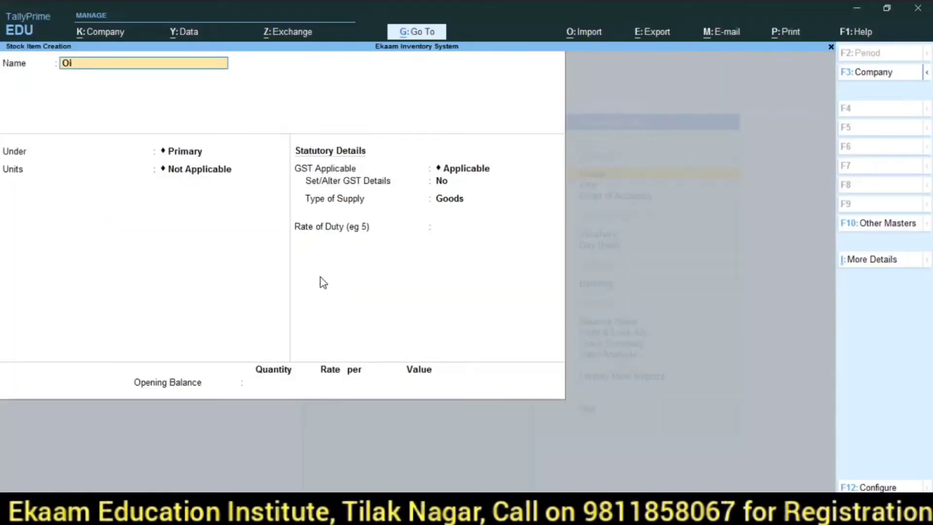
pyautogui.write('l (C)')
pyautogui.press('Return')
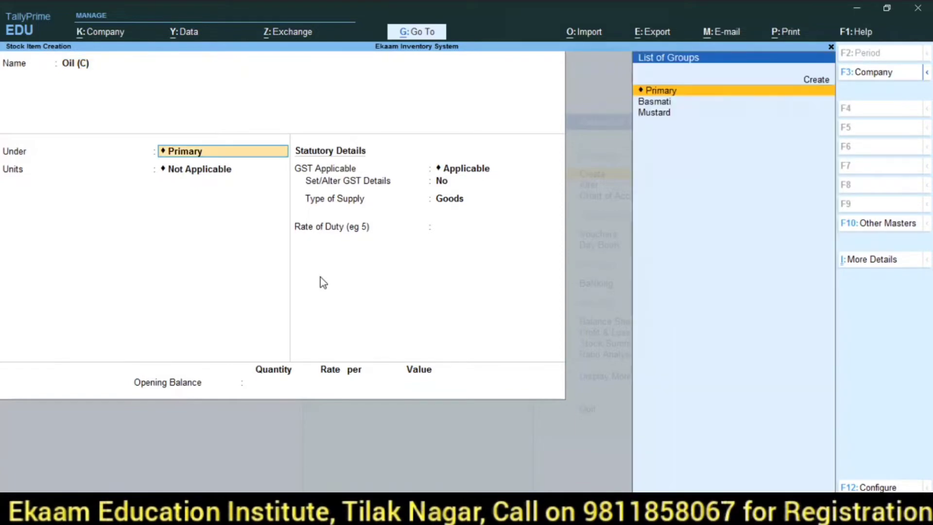
# Step: Create the stock group Coconut under Primary, without added quantities or GST details, and assign Oil (C) to it
pyautogui.hotkey('alt', 'Tab')
pyautogui.hotkey('alt', 'Tab')
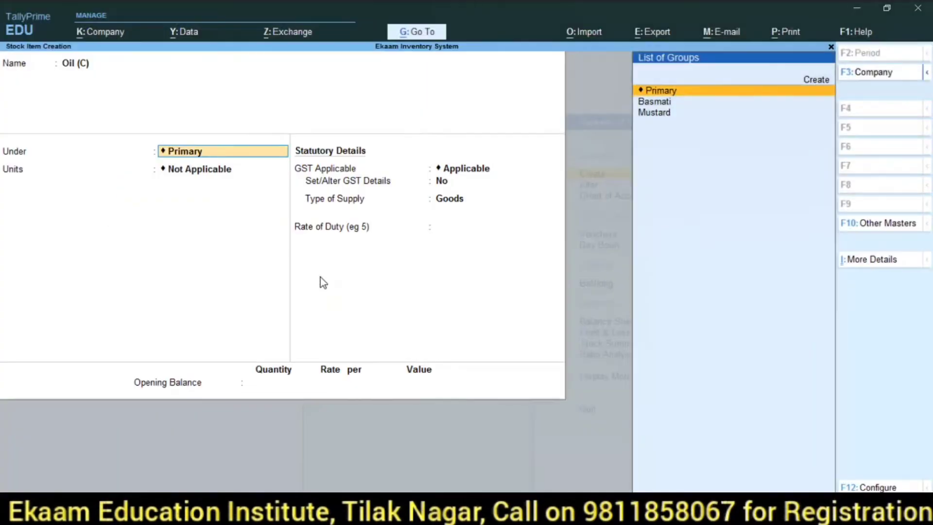
pyautogui.hotkey('alt', 'c')
pyautogui.write('C')
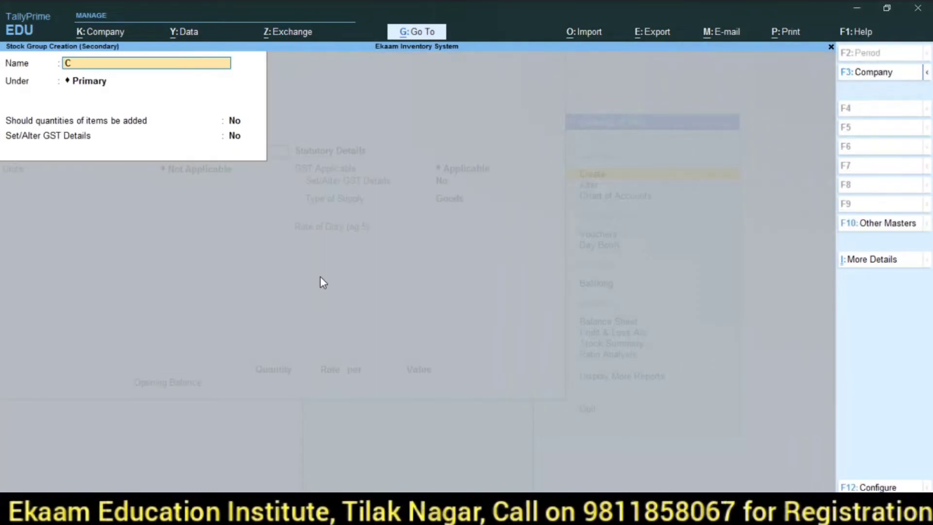
pyautogui.write('oconut')
pyautogui.press('Return')
pyautogui.press('Return')
pyautogui.press('Return')
pyautogui.press('Return')
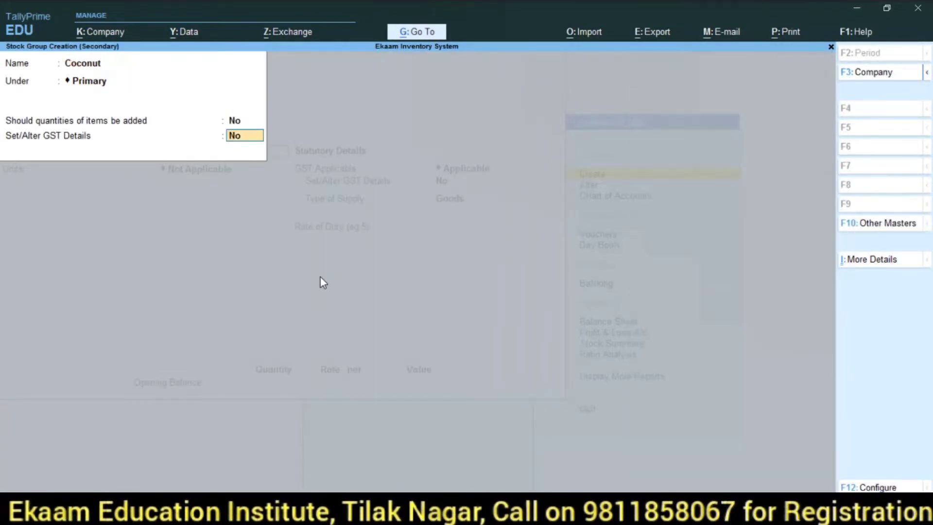
pyautogui.press('Return')
pyautogui.press('Return')
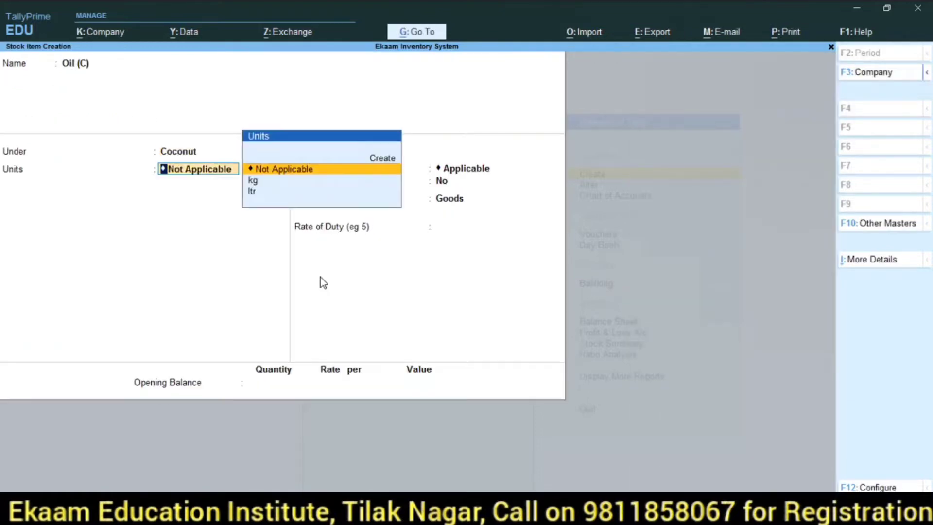
# Step: Set the unit of Oil (C) to ltr, keeping components at No, GST applicable, supply type Goods and a duty rate of 0
pyautogui.press('Down')
pyautogui.press('Down')
pyautogui.press('Return')
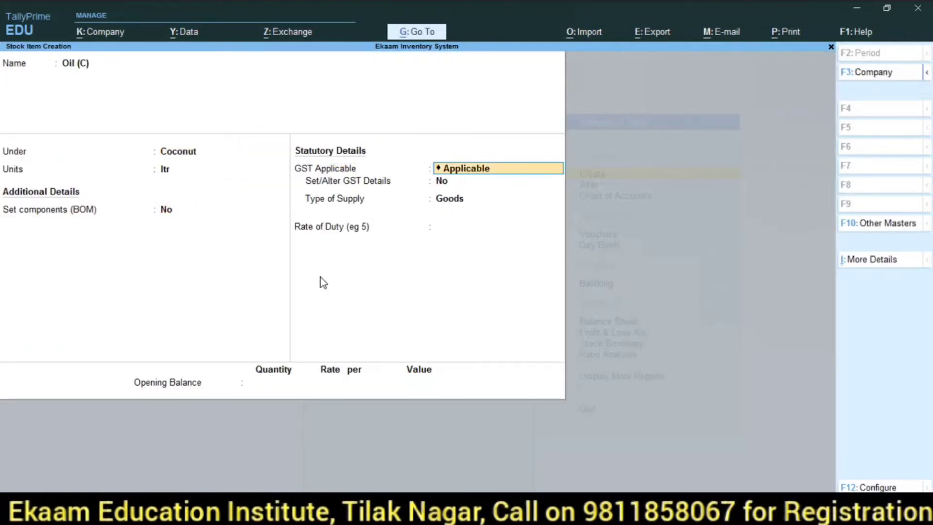
pyautogui.press('Return')
pyautogui.press('Return')
pyautogui.press('Return')
pyautogui.press('Return')
# Step: Enter the opening balance of Oil (C) from the Word table as 170 ltr at a rate of 450 per ltr and save the item
pyautogui.hotkey('alt', 'Tab')
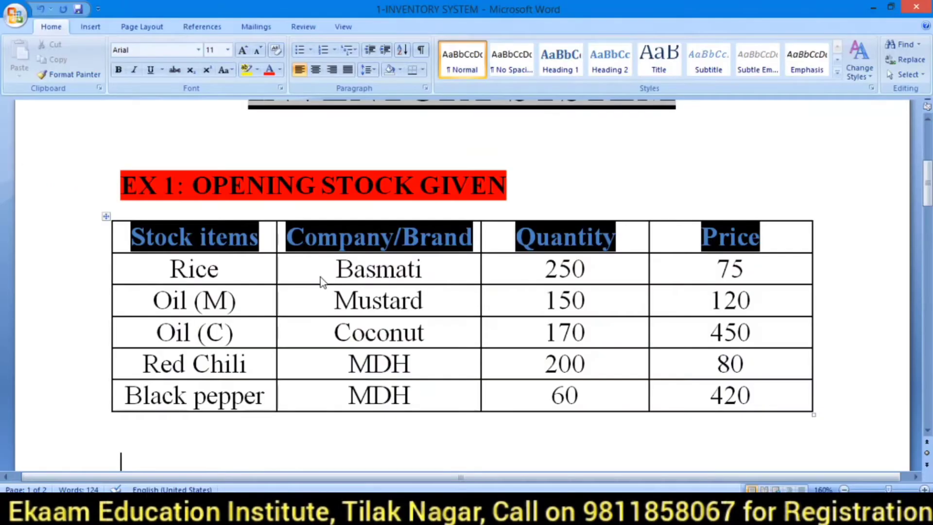
pyautogui.hotkey('alt', 'Tab')
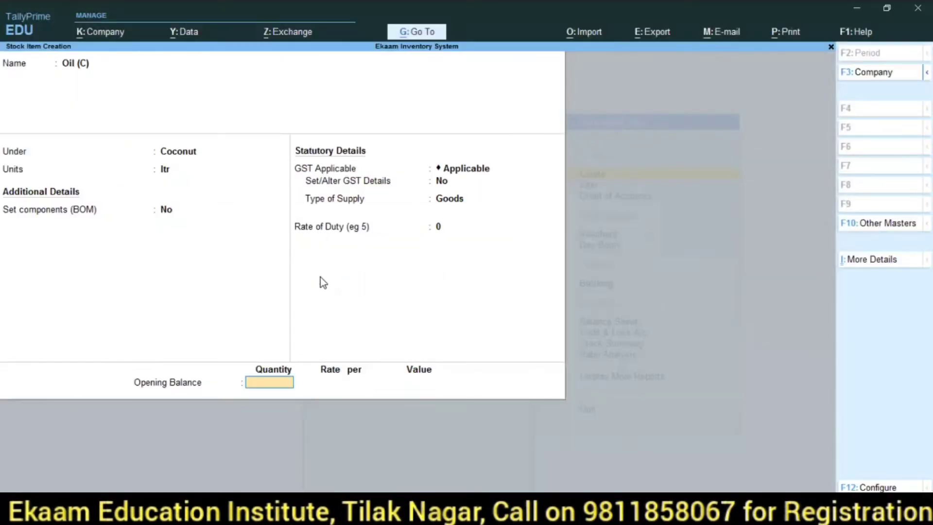
pyautogui.write('170')
pyautogui.press('Return')
pyautogui.write('450')
pyautogui.press('Return')
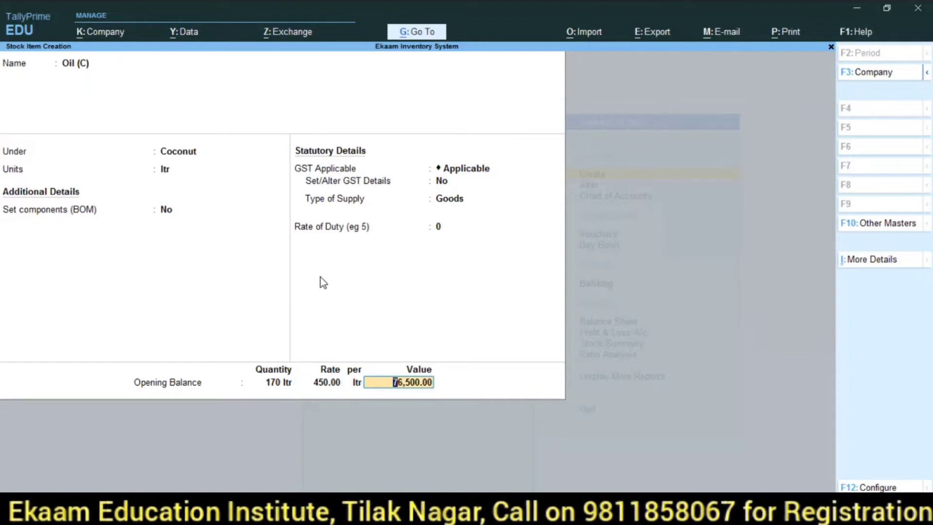
pyautogui.press('Return')
# Step: Start the fourth stock item from the Word table and name it Red Chilli
pyautogui.hotkey('alt', 'Tab')
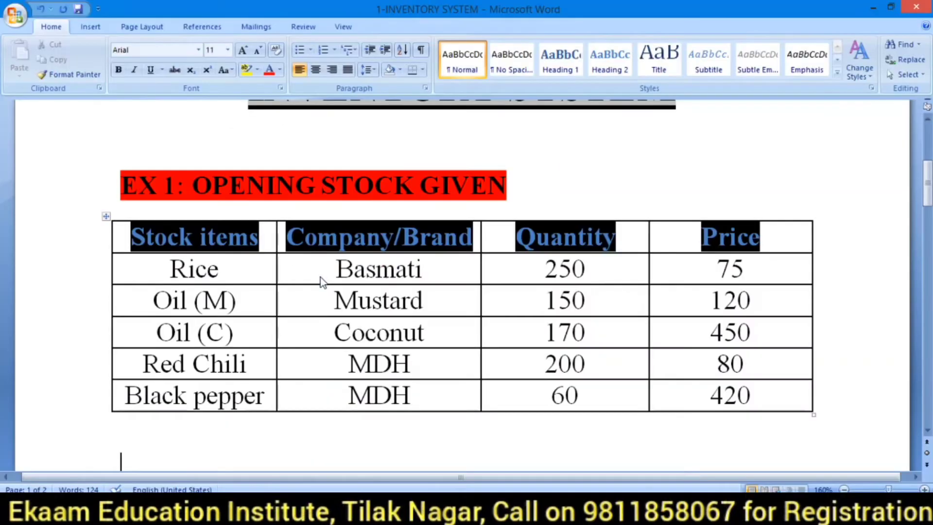
pyautogui.hotkey('alt', 'Tab')
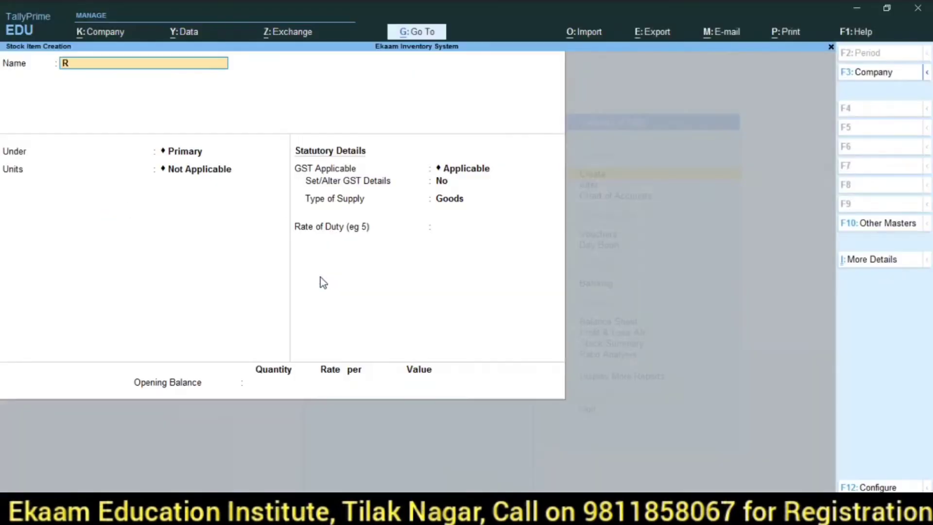
pyautogui.write('hilli')
pyautogui.press('Return')
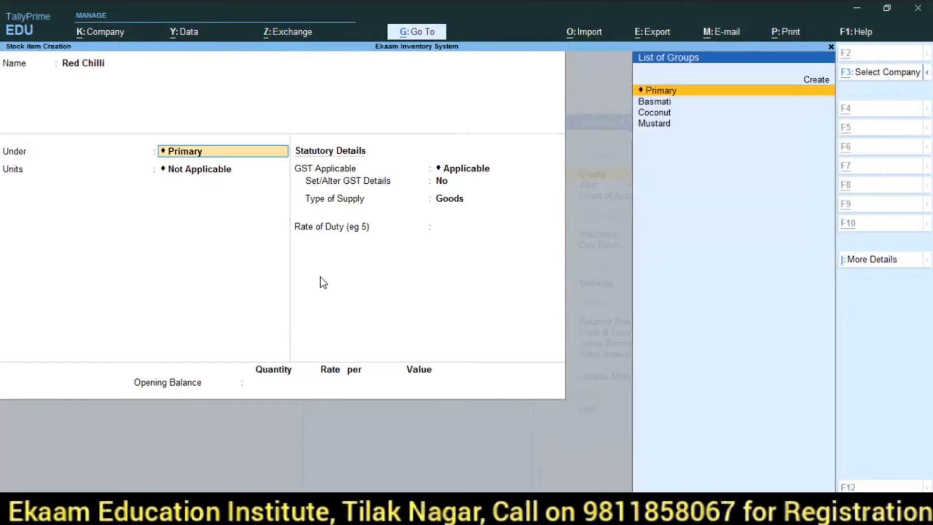
# Step: Create the stock group MDH under Primary, without added quantities or GST details, and assign Red Chilli to it
pyautogui.hotkey('alt', 'Tab')
pyautogui.hotkey('alt', 'Tab')
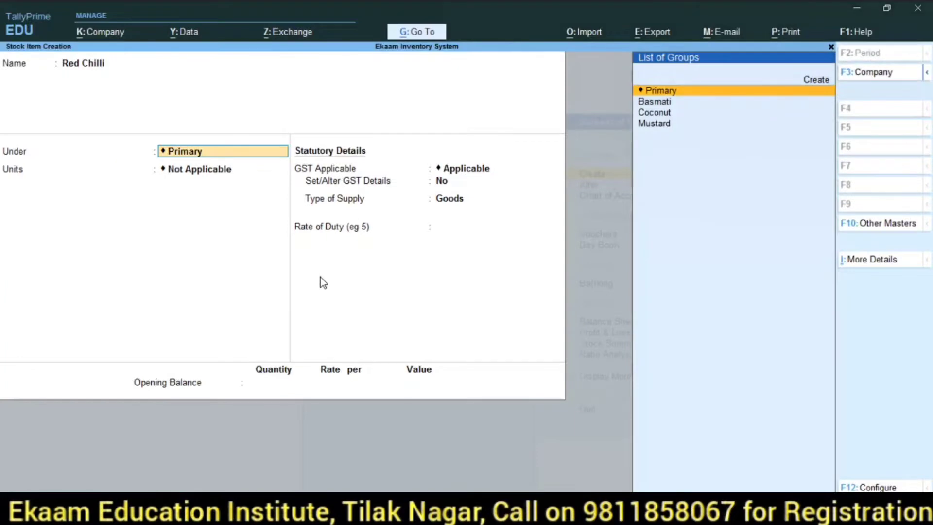
pyautogui.hotkey('alt', 'c')
pyautogui.write('MDH')
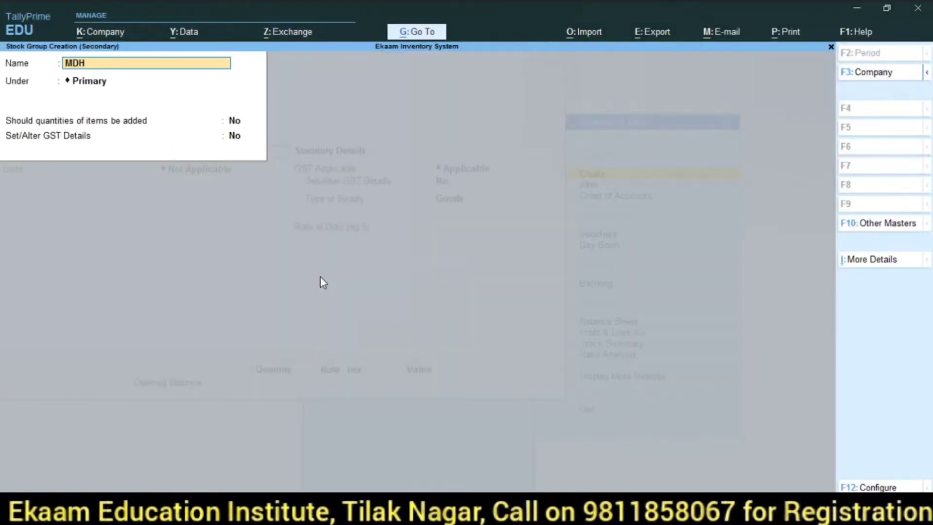
pyautogui.press('Return')
pyautogui.press('Return')
pyautogui.press('Return')
pyautogui.press('Return')
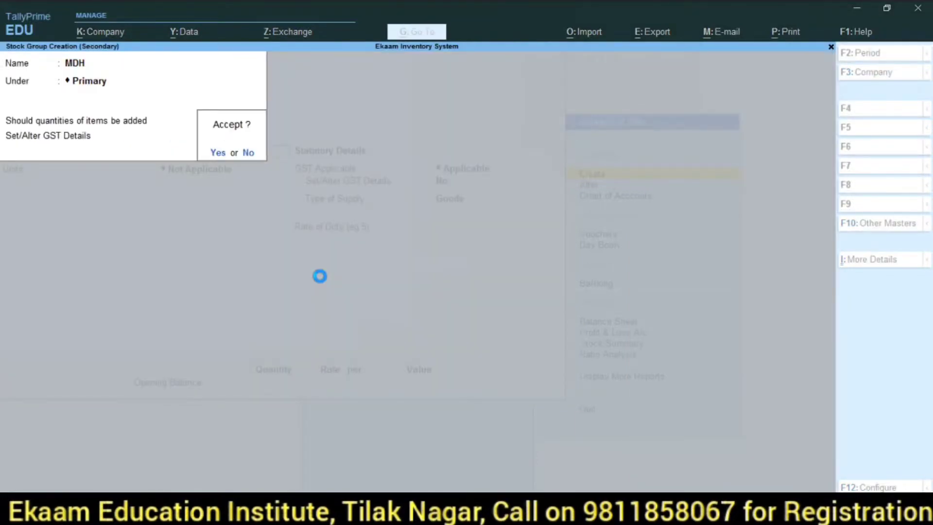
pyautogui.press('Return')
# Step: Set the unit of Red Chilli to kg, keeping components at No, GST applicable, supply type Goods and a duty rate of 0
pyautogui.press('Down')
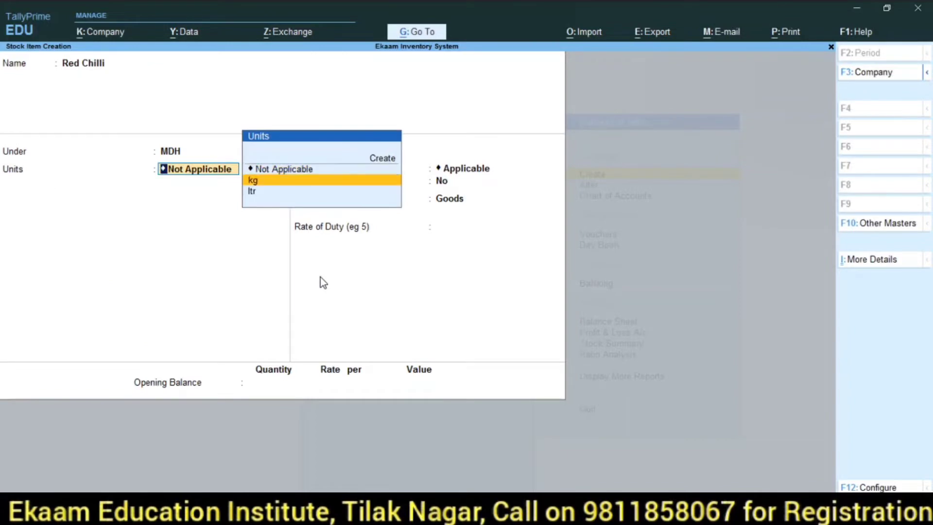
pyautogui.press('Return')
pyautogui.press('Return')
pyautogui.press('Return')
pyautogui.press('Return')
pyautogui.press('Return')
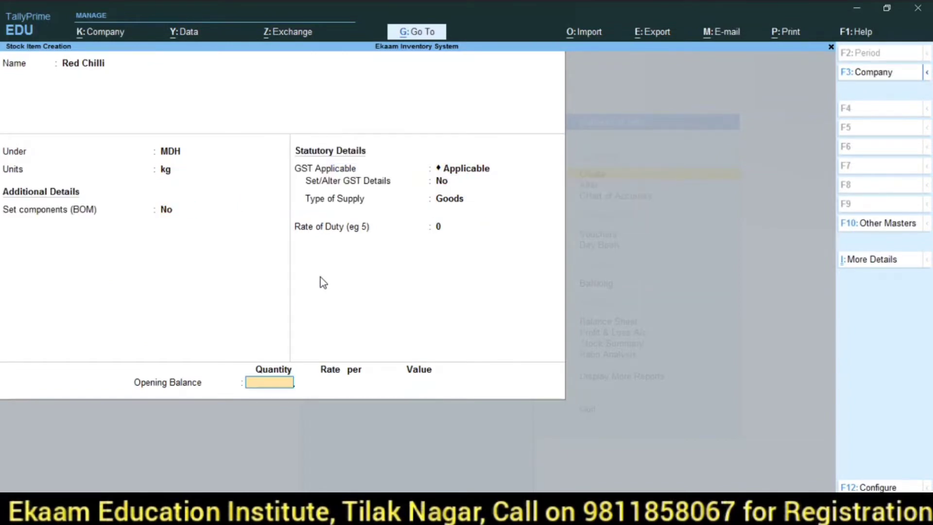
# Step: Enter the opening balance of Red Chilli from the Word table as 200 kg at a rate of 80 per kg and save the item
pyautogui.hotkey('alt', 'Tab')
pyautogui.hotkey('alt', 'Tab')
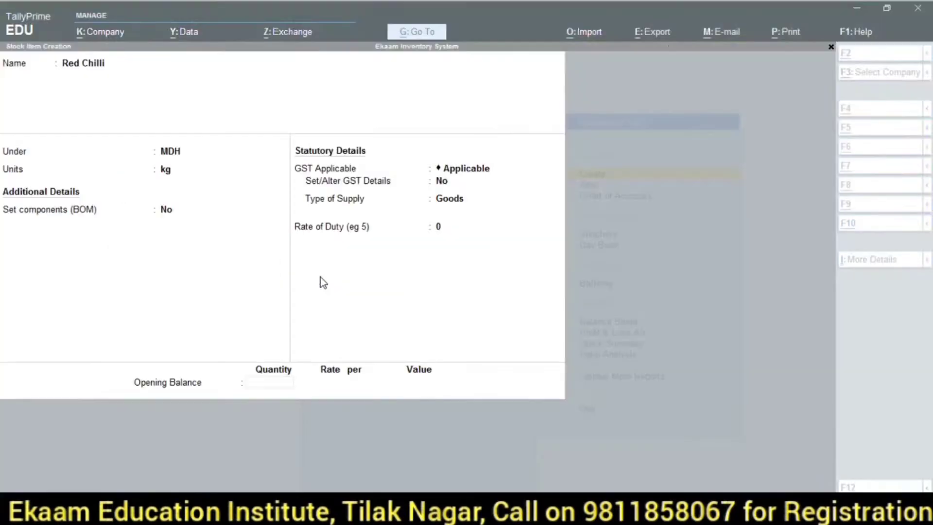
pyautogui.write('200')
pyautogui.press('Return')
pyautogui.write('80')
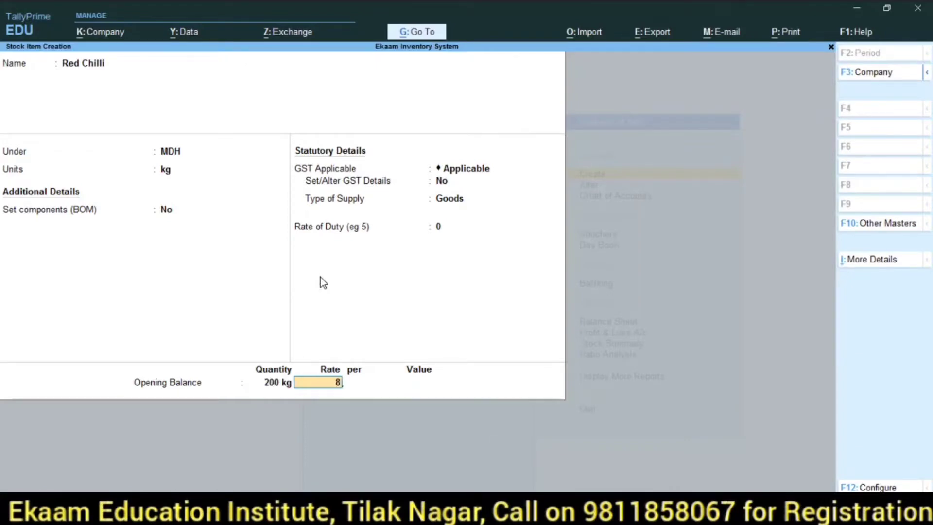
pyautogui.press('Return')
pyautogui.press('Return')
pyautogui.press('Return')
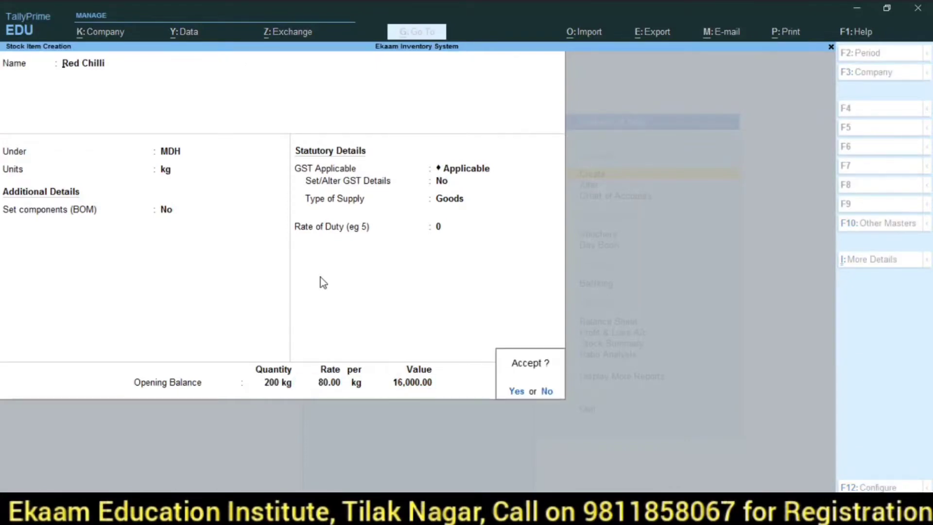
pyautogui.press('Return')
# Step: Start the fifth stock item from the Word table and name it Black Pepper
pyautogui.hotkey('alt', 'Tab')
pyautogui.hotkey('alt', 'Tab')
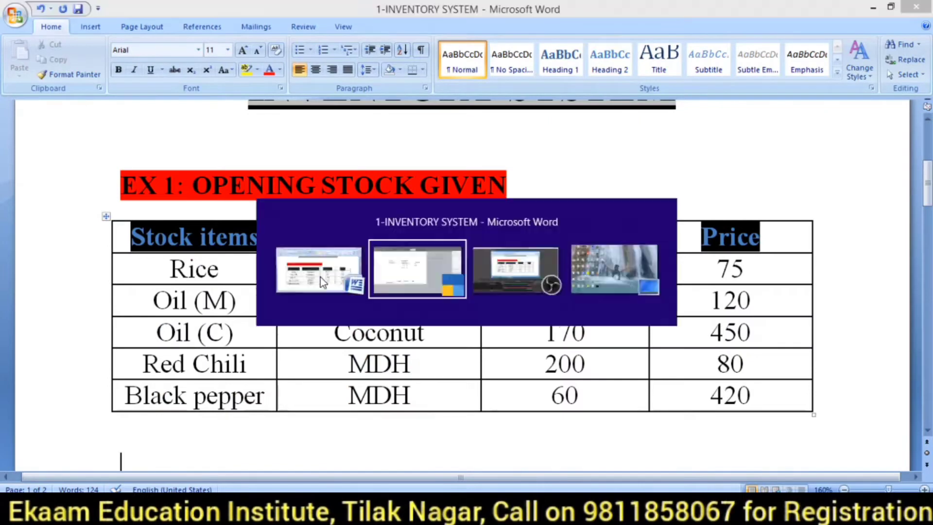
pyautogui.write('Blac')
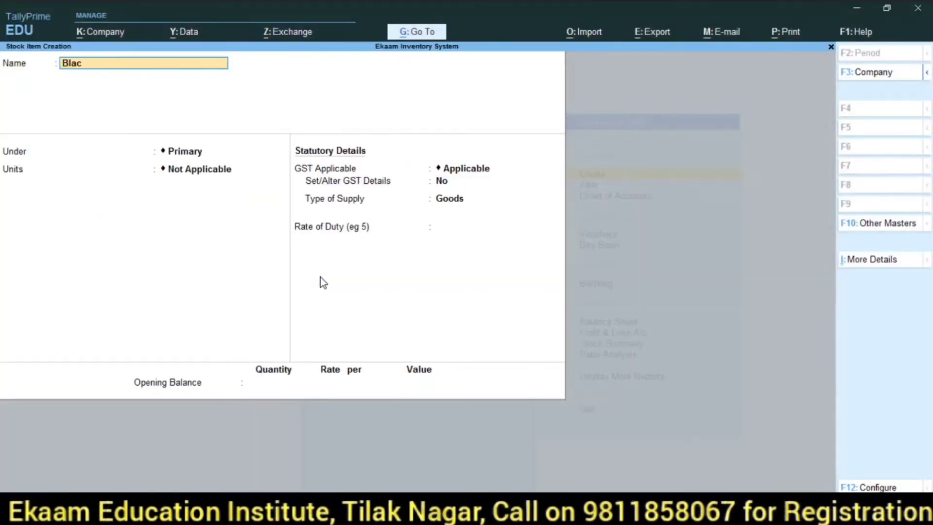
pyautogui.write('k Pepper')
pyautogui.press('Return')
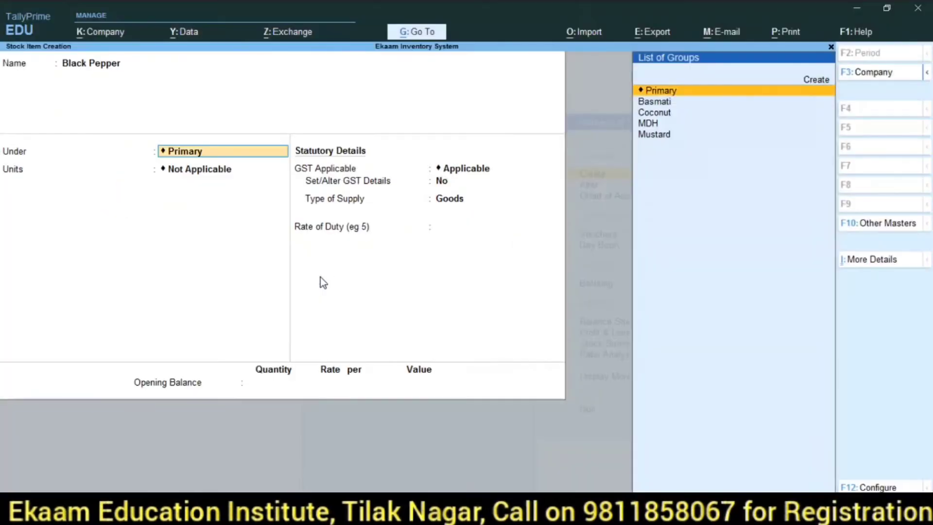
# Step: Assign Black Pepper to group MDH with unit kg, keeping components at No, GST applicable, supply type Goods and a duty rate of 0
pyautogui.press('Down')
pyautogui.press('Down')
pyautogui.press('Down')
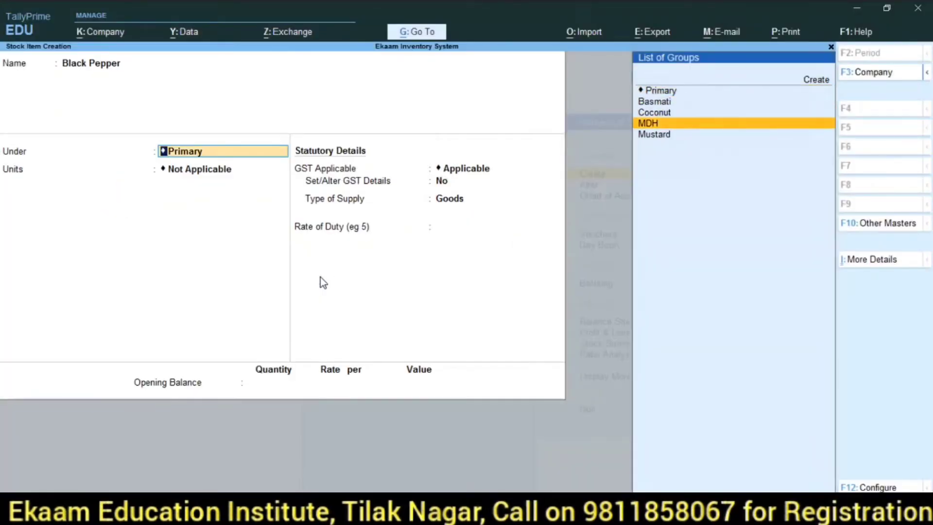
pyautogui.press('Return')
pyautogui.press('Down')
pyautogui.press('Return')
pyautogui.press('Return')
pyautogui.press('Return')
pyautogui.press('Return')
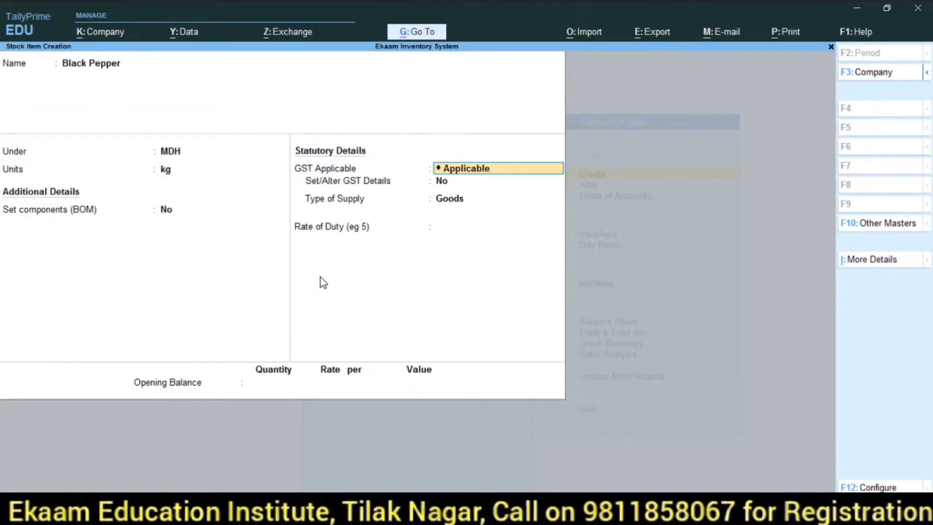
pyautogui.press('Return')
pyautogui.press('Return')
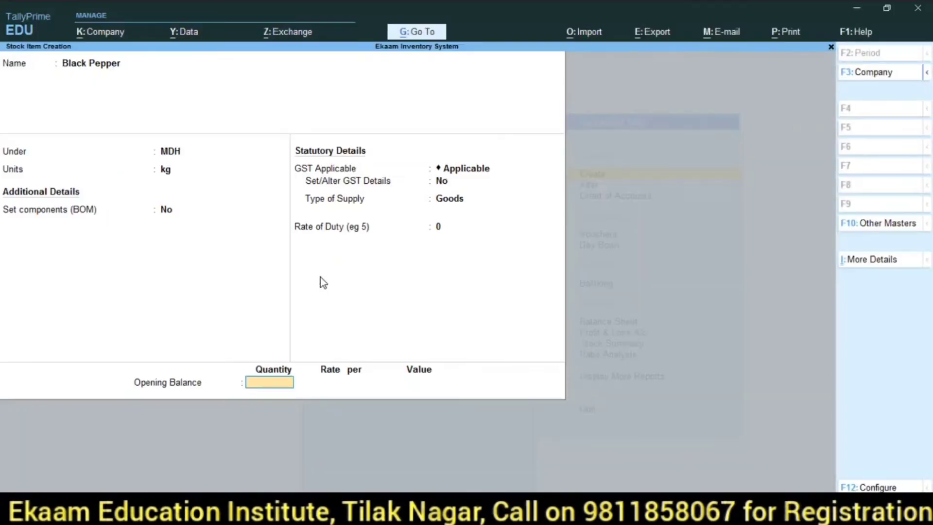
# Step: Enter the opening balance of Black Pepper as 60 kg at a rate of 420 per kg and save the item
pyautogui.write('60')
pyautogui.press('Return')
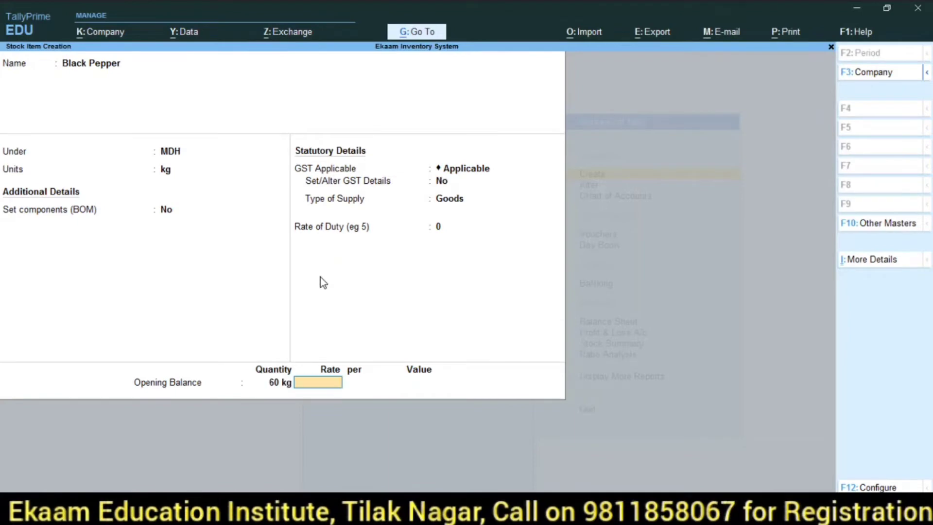
pyautogui.write('420')
pyautogui.press('Return')
pyautogui.press('Return')
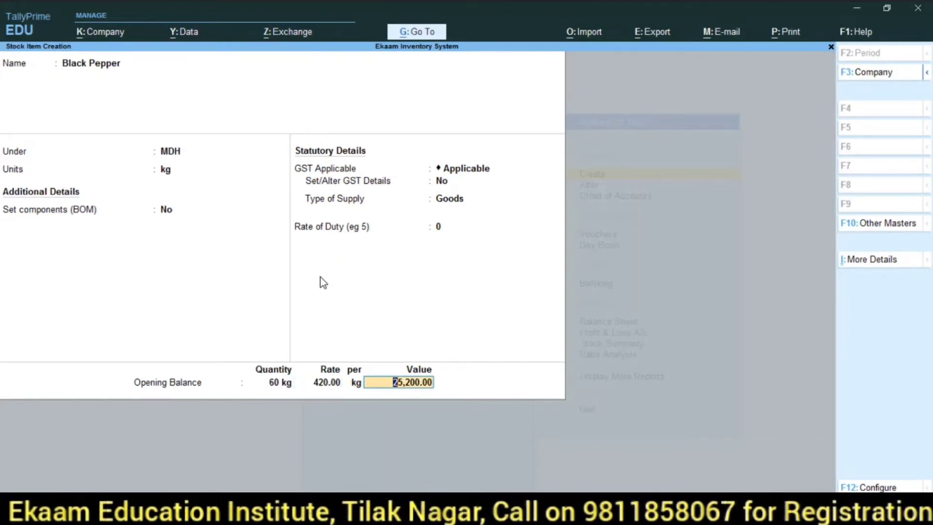
pyautogui.press('Return')
pyautogui.press('Return')
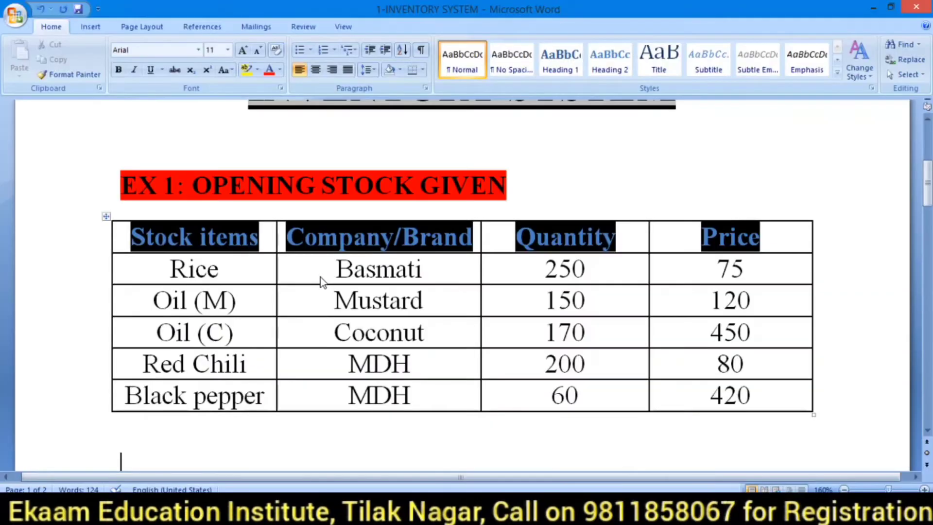
# Step: Examine the opening stock table of Exercise 2 in the Word document for its items, brands, quantities and prices
pyautogui.press('Down')
pyautogui.press('Down')
pyautogui.press('Down')
pyautogui.press('Down')
pyautogui.press('Down')
pyautogui.press('Down')
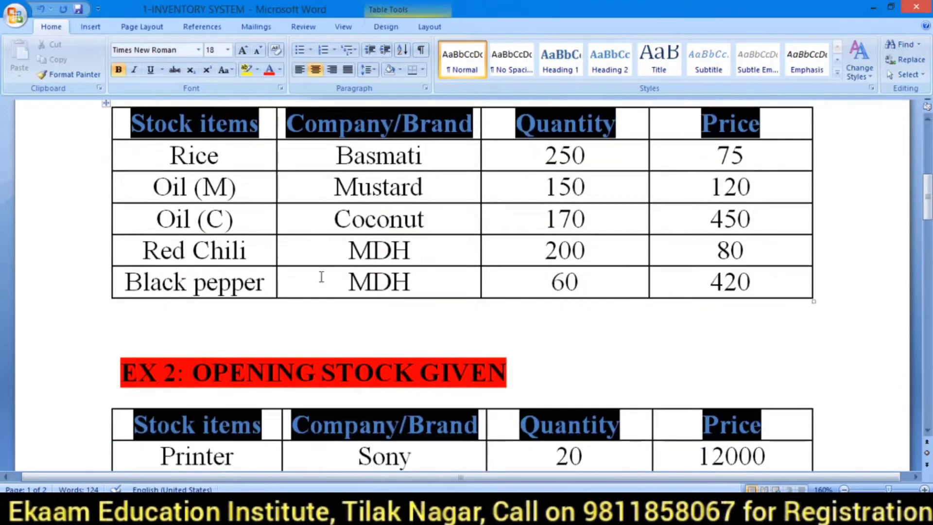
pyautogui.press('Down')
pyautogui.press('Down')
pyautogui.press('Down')
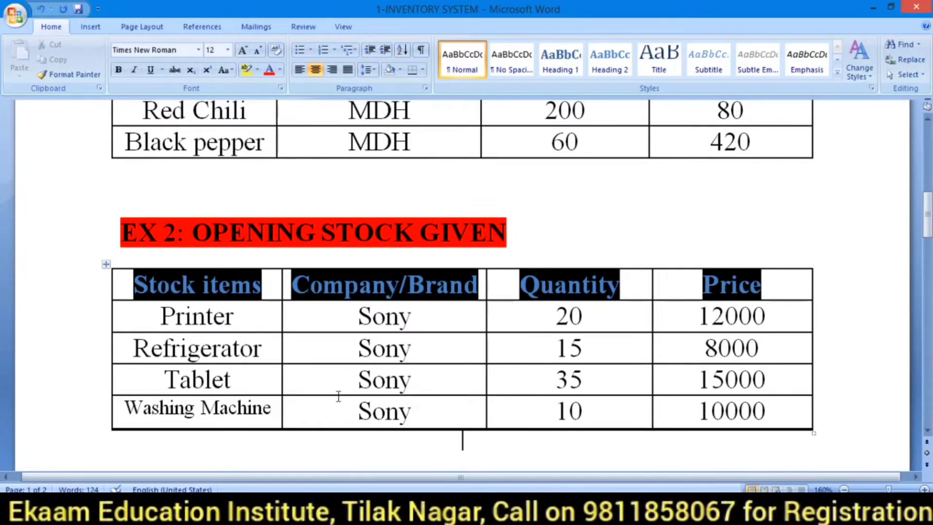
pyautogui.hotkey('alt', 'Tab')
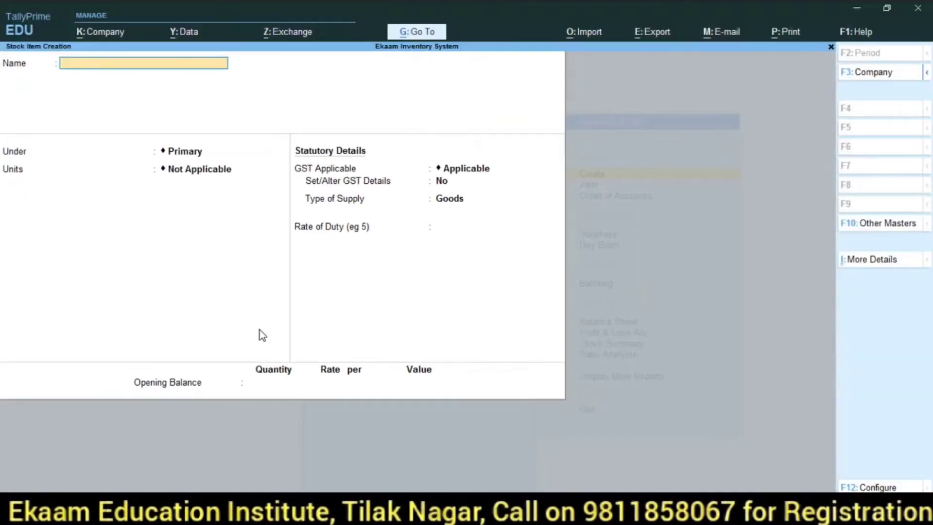
pyautogui.hotkey('alt', 'Tab')
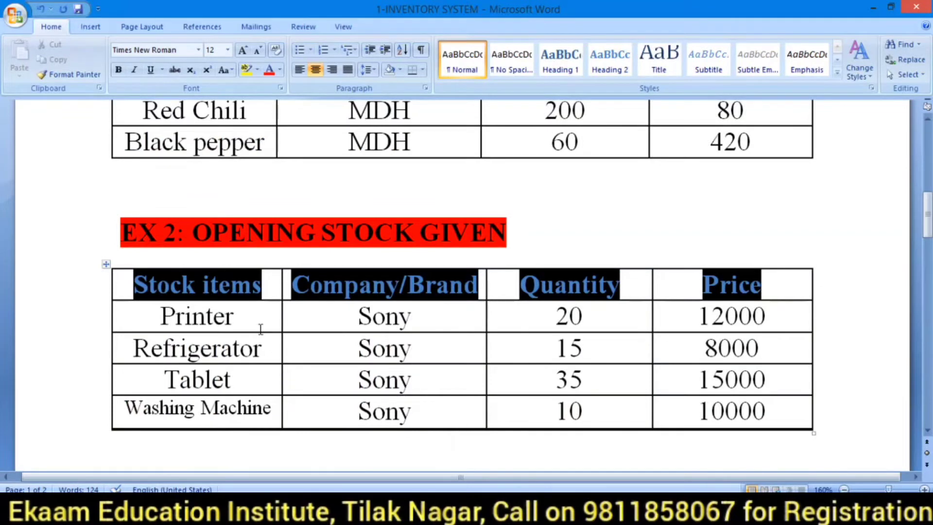
# Step: In TallyPrime, name the new stock item Printer and create its stock group Sony under Primary, without added quantities or GST details
pyautogui.hotkey('alt', 'Tab')
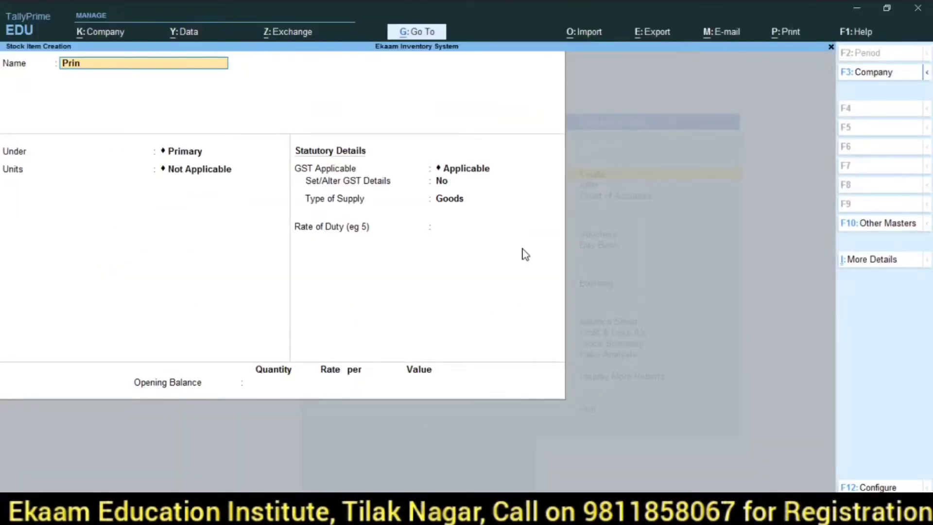
pyautogui.press('Return')
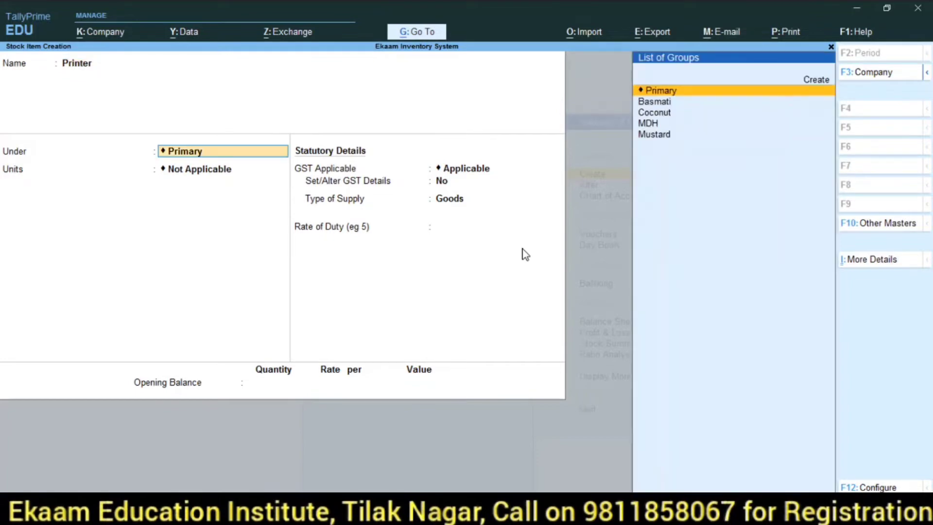
pyautogui.hotkey('alt', 'c')
pyautogui.write('Sony')
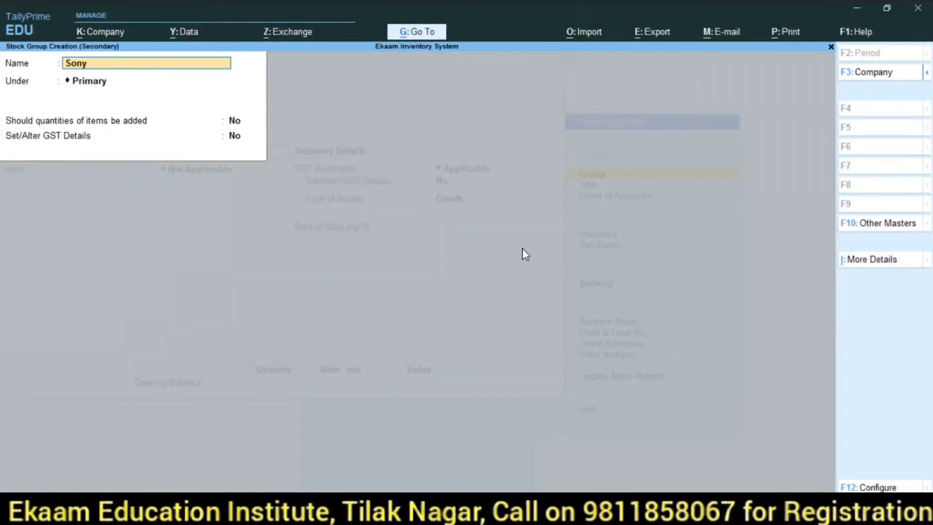
pyautogui.press('Return')
pyautogui.press('Return')
pyautogui.press('Return')
pyautogui.press('Return')
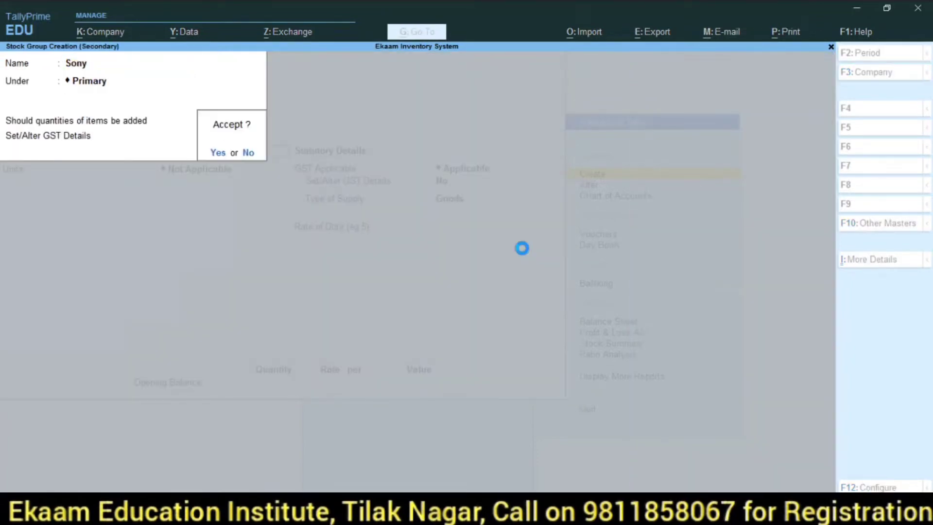
pyautogui.press('Return')
# Step: Create the simple unit pcs for Printer with quantity code PCS-PIECES and 0 decimal places
pyautogui.hotkey('alt', 'c')
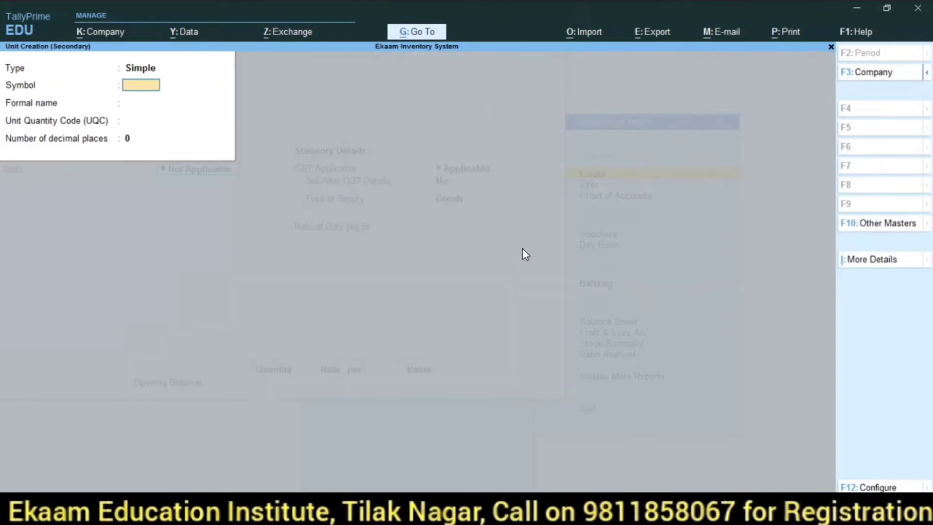
pyautogui.press('Return')
pyautogui.press('Return')
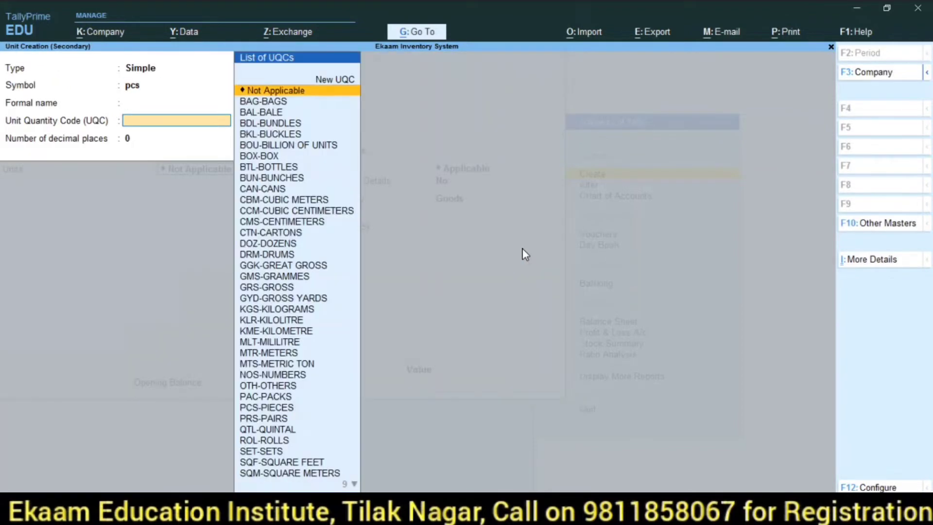
pyautogui.write('pcs')
pyautogui.press('Return')
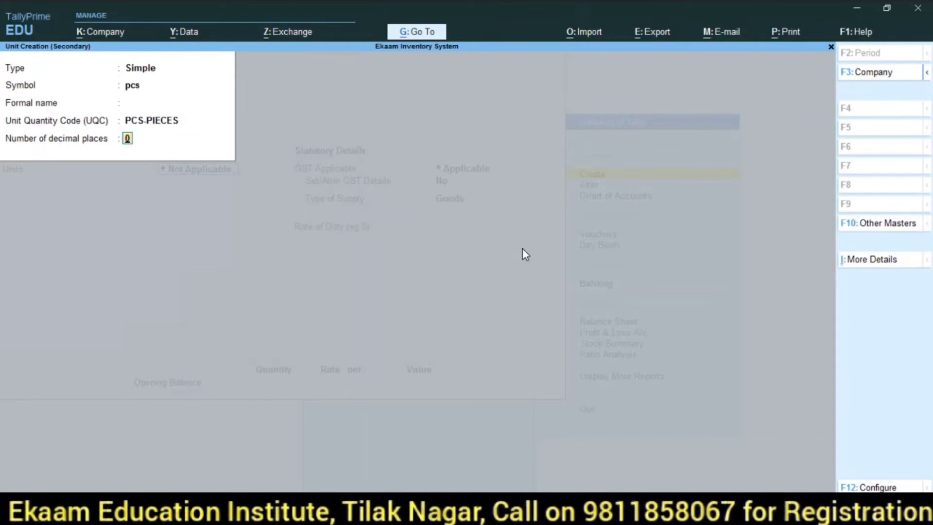
pyautogui.press('Return')
pyautogui.press('Return')
# Step: Keep Printer's components at No, GST applicable without altered details, supply type Goods and a duty rate of 0
pyautogui.press('Return')
pyautogui.press('Return')
pyautogui.press('Return')
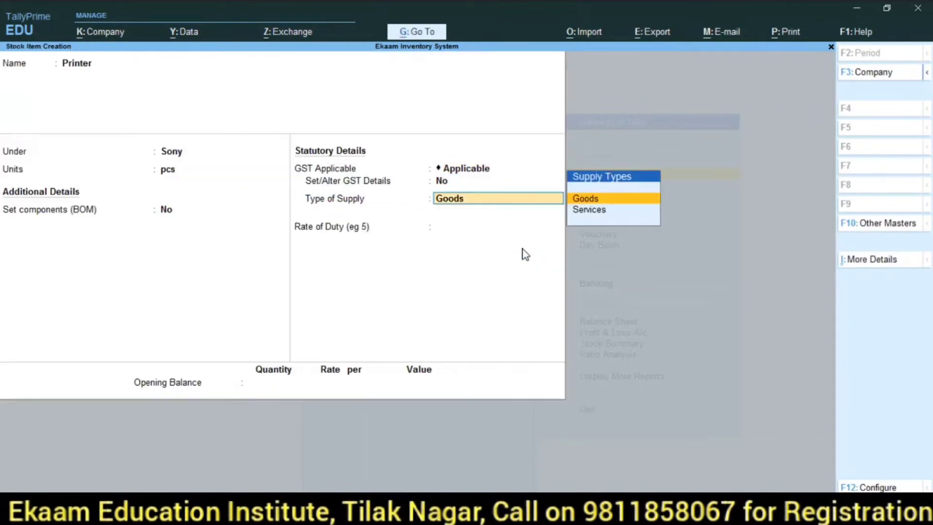
pyautogui.press('Return')
pyautogui.press('Return')
# Step: Enter the opening balance of Printer from the Word table as 20 pcs at a rate of 12,000 and save the item
pyautogui.hotkey('alt', 'Tab')
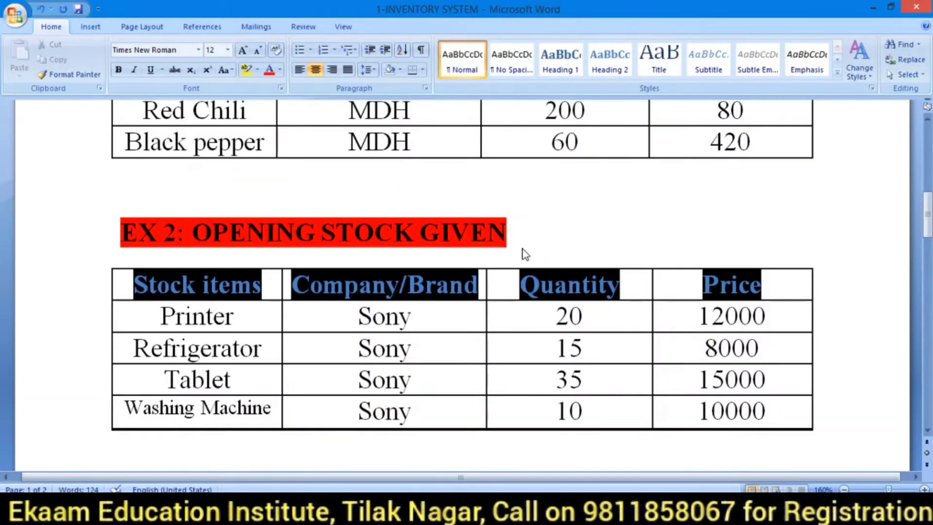
pyautogui.hotkey('alt', 'Tab')
pyautogui.write('20')
pyautogui.press('Return')
pyautogui.write('1')
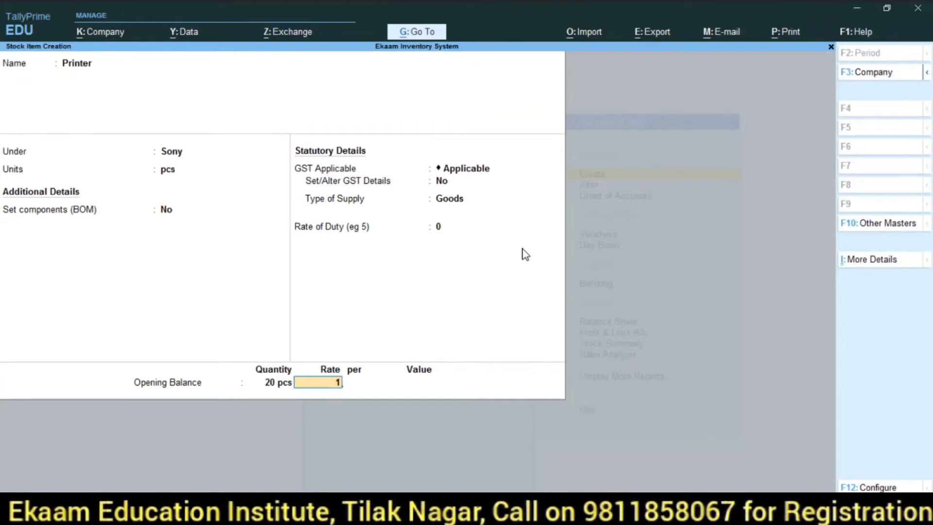
pyautogui.write('2,000')
pyautogui.press('Return')
pyautogui.press('Return')
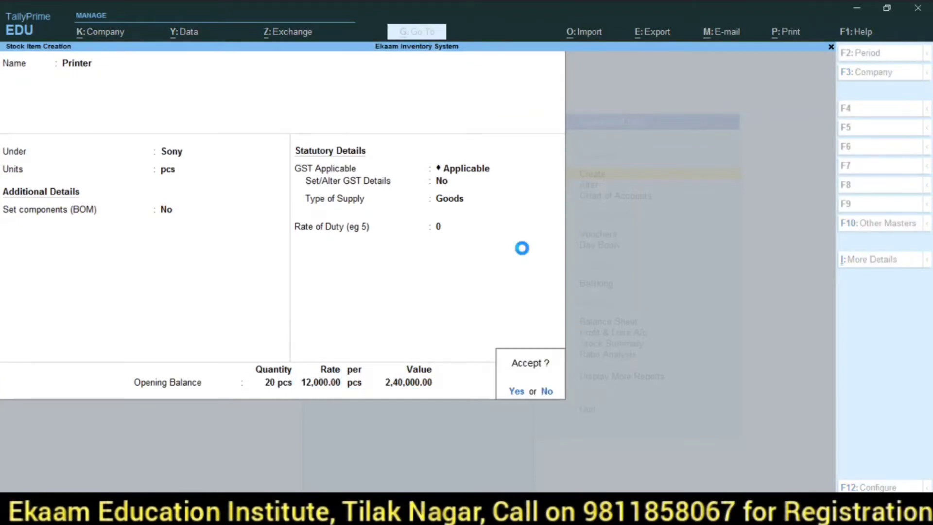
pyautogui.press('Return')
# Step: Name the second Exercise 2 stock item from the Word table Refrigerator and assign it to the group Sony
pyautogui.hotkey('alt', 'Tab')
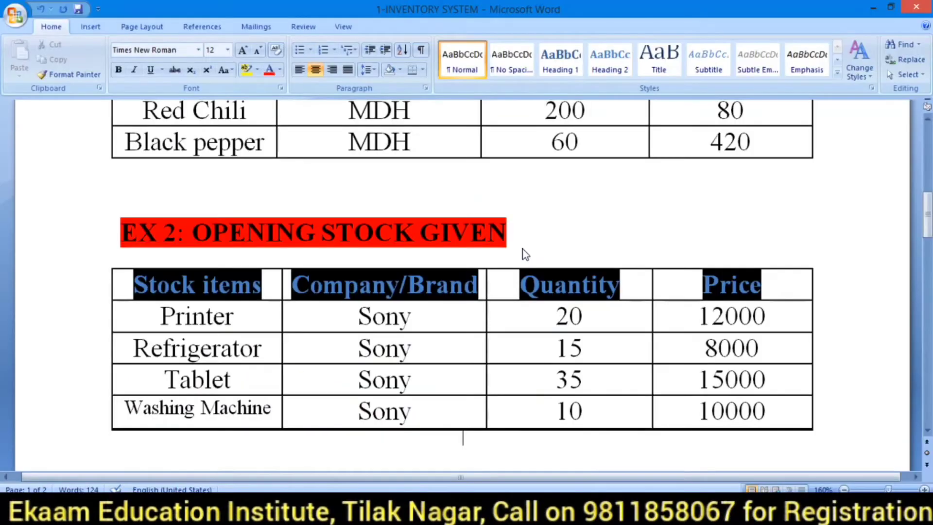
pyautogui.hotkey('alt', 'Tab')
pyautogui.write('Re')
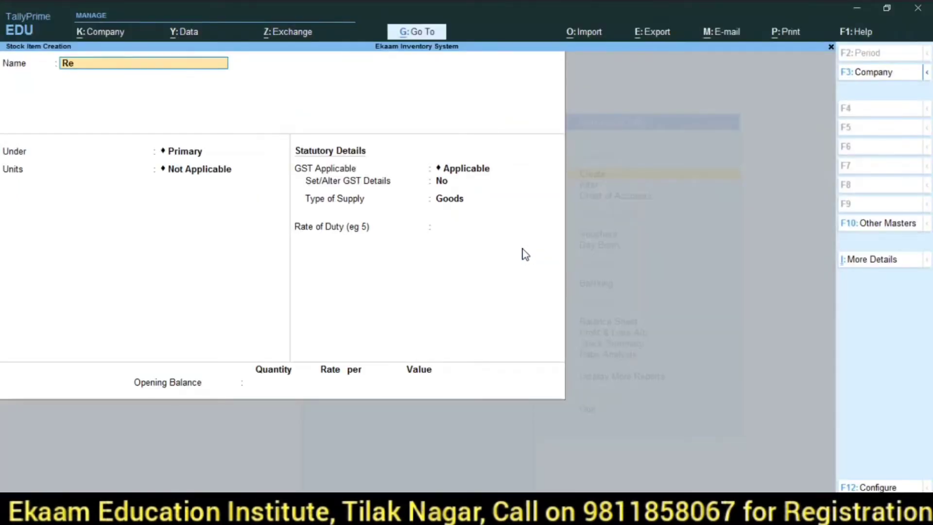
pyautogui.write('frigerator')
pyautogui.press('Return')
pyautogui.hotkey('alt', 'Tab')
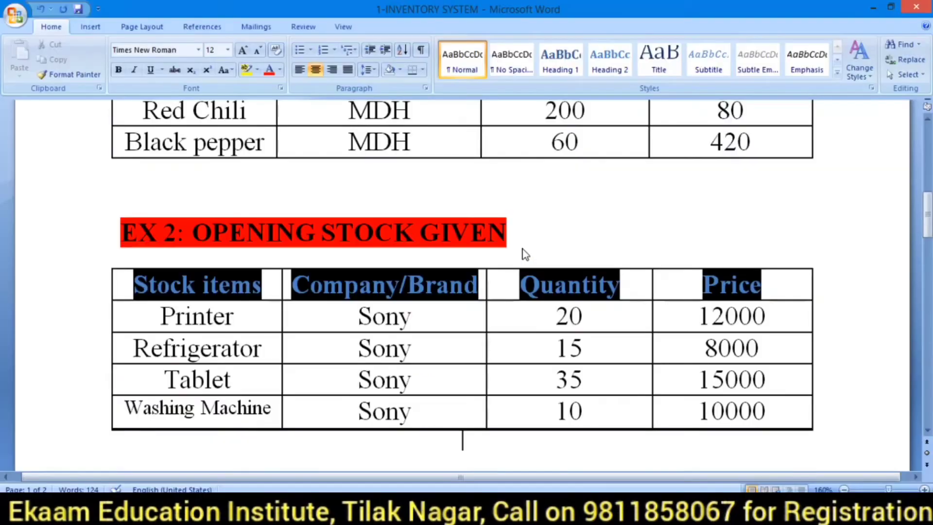
pyautogui.hotkey('alt', 'Tab')
pyautogui.write('Sony')
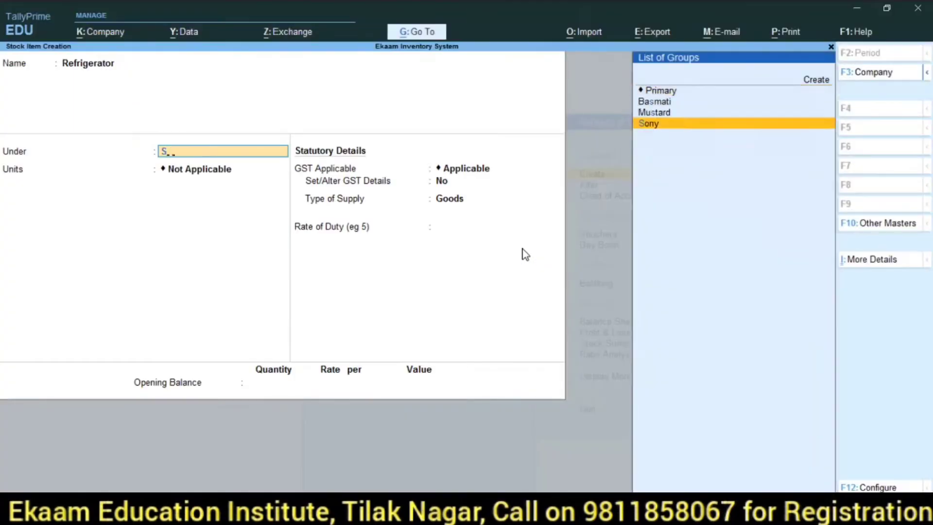
pyautogui.press('Return')
# Step: Set the unit of Refrigerator to pcs, keeping components at No, GST applicable and supply type Goods
pyautogui.press('Down')
pyautogui.press('Down')
pyautogui.press('Down')
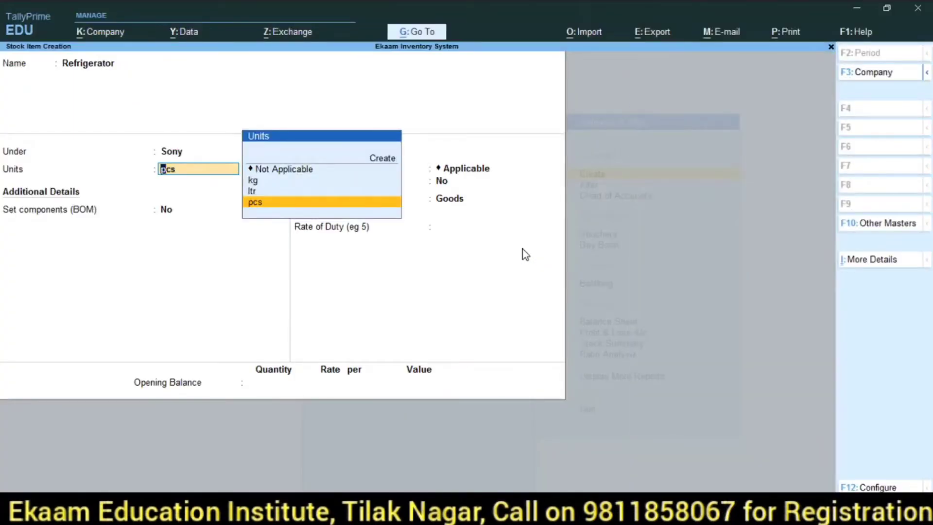
pyautogui.press('Return')
pyautogui.press('Return')
pyautogui.press('Return')
pyautogui.press('Return')
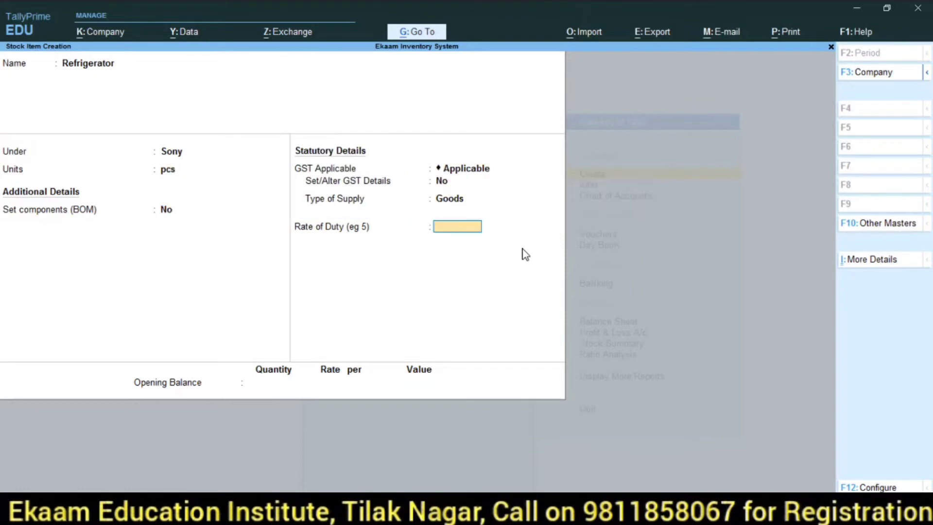
# Step: Leave Refrigerator's duty rate at 0, enter its opening balance from the Word table as 15 pcs at 8,000 and save the item
pyautogui.hotkey('alt', 'Tab')
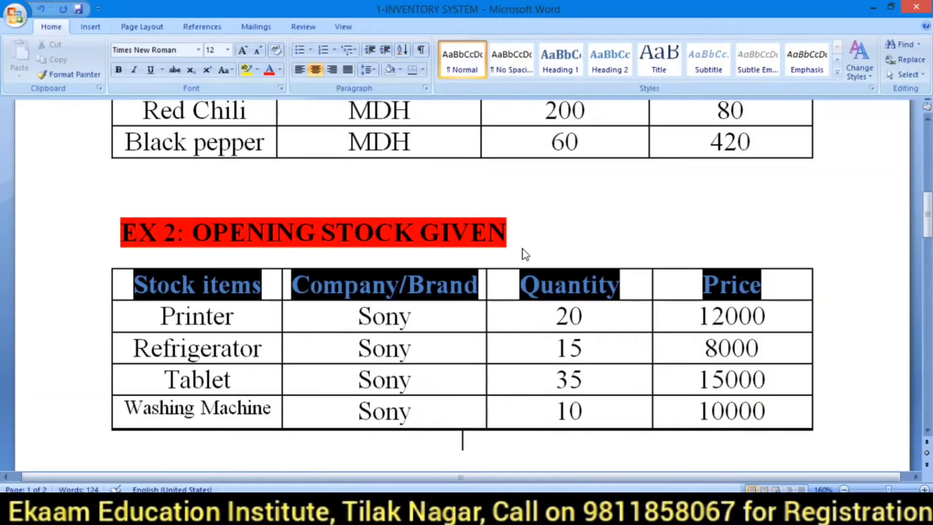
pyautogui.hotkey('alt', 'Tab')
pyautogui.write('15')
pyautogui.press('Return')
pyautogui.write('8')
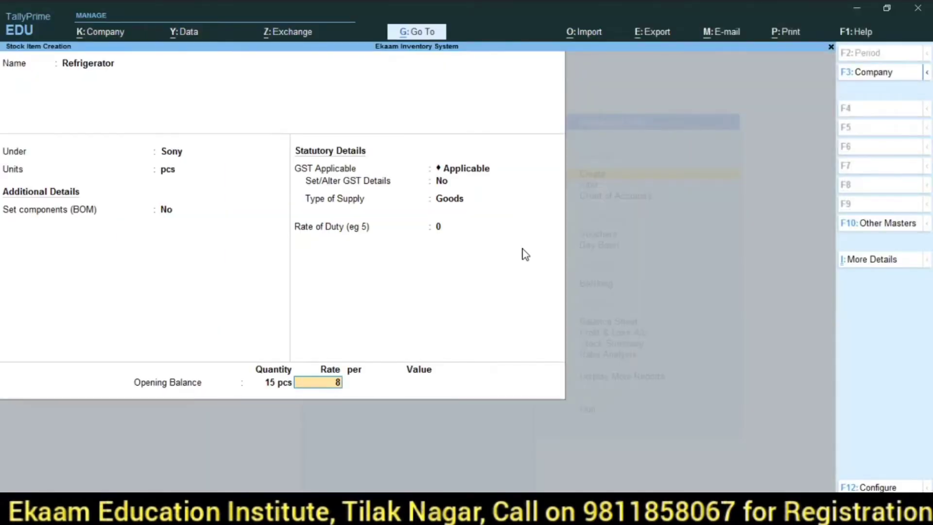
pyautogui.write(',000')
pyautogui.press('Return')
pyautogui.press('Return')
pyautogui.press('Return')
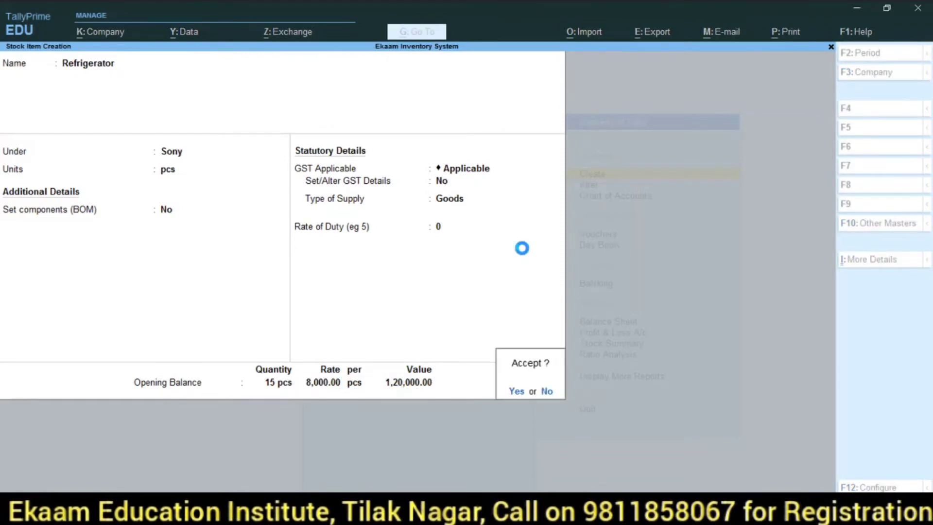
pyautogui.press('Return')
# Step: Name the third Exercise 2 stock item from the Word table Tablet and assign it to the group Sony
pyautogui.hotkey('alt', 'Tab')
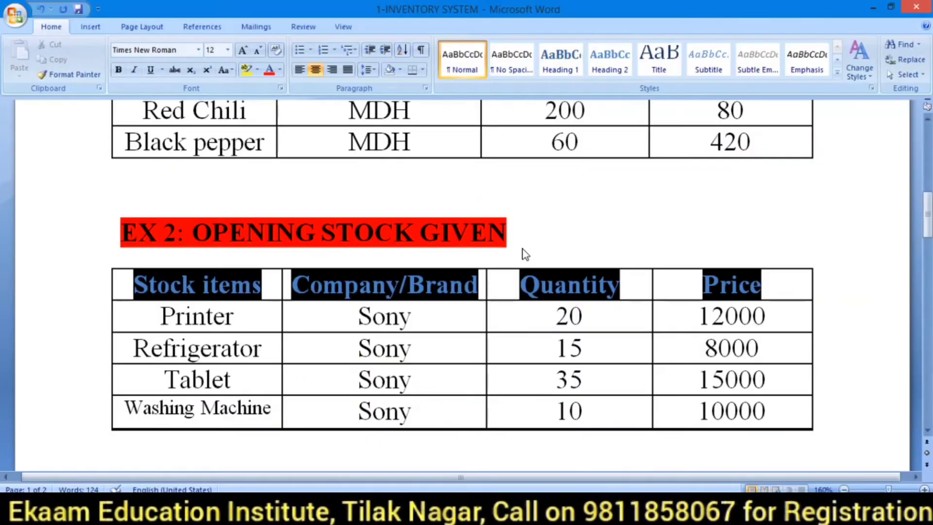
pyautogui.hotkey('alt', 'Tab')
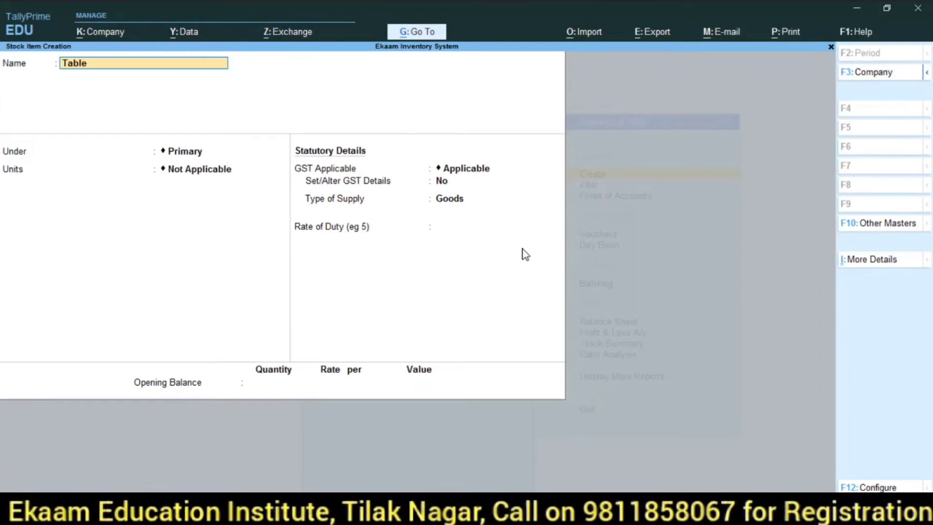
pyautogui.write('Tablet')
pyautogui.press('Return')
pyautogui.write('Sony')
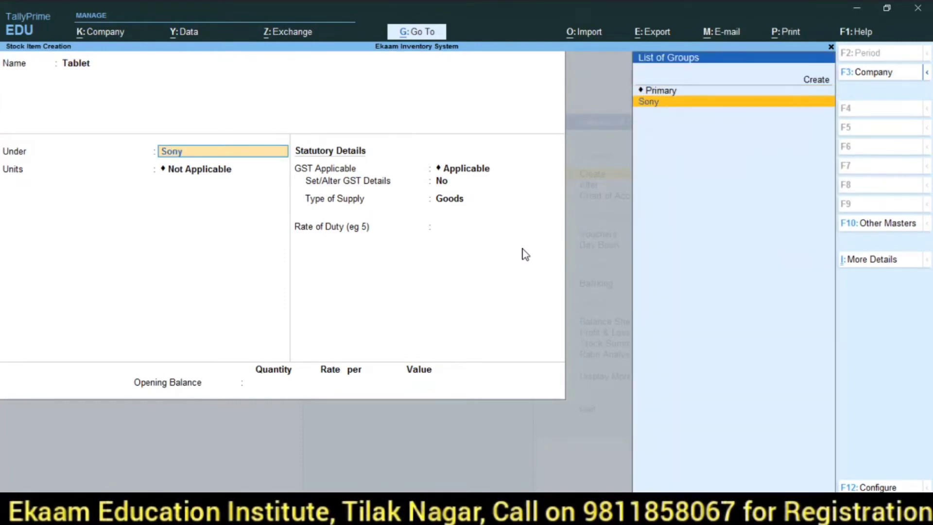
pyautogui.press('Return')
# Step: Set the unit of Tablet to pcs, keeping components at No, GST applicable and supply type Goods
pyautogui.write('pcs')
pyautogui.press('Return')
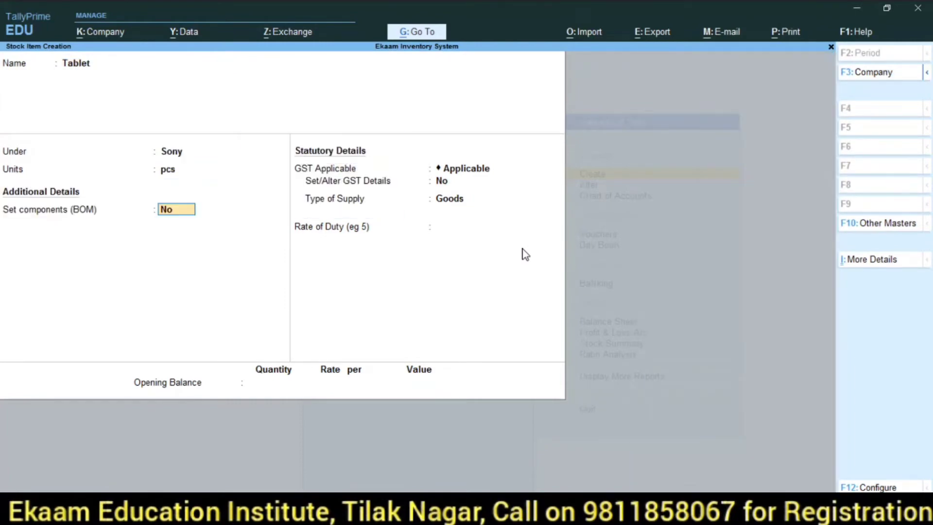
pyautogui.press('Return')
pyautogui.press('Return')
pyautogui.press('Return')
# Step: Leave Tablet's duty rate at 0, enter its opening balance from the Word table as 35 pcs at 15,000 and save the item
pyautogui.hotkey('alt', 'Tab')
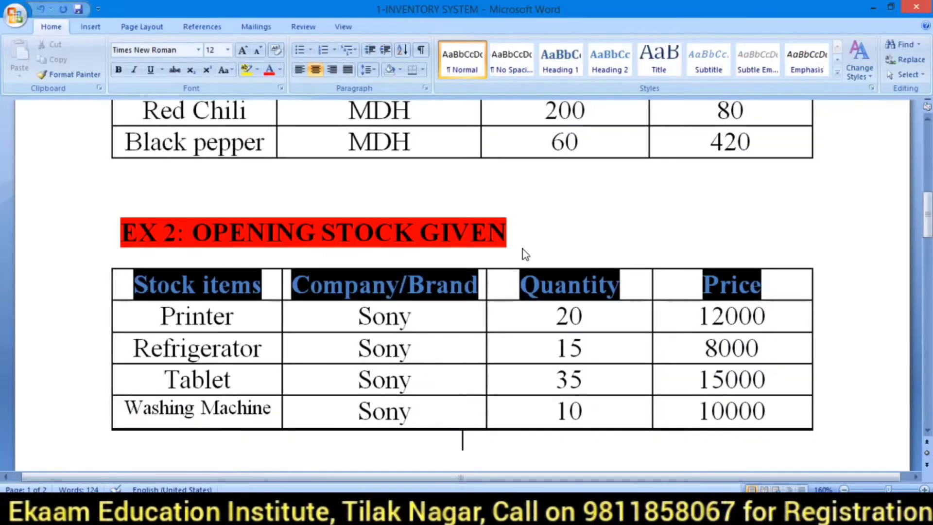
pyautogui.hotkey('alt', 'Tab')
pyautogui.write('35')
pyautogui.press('Return')
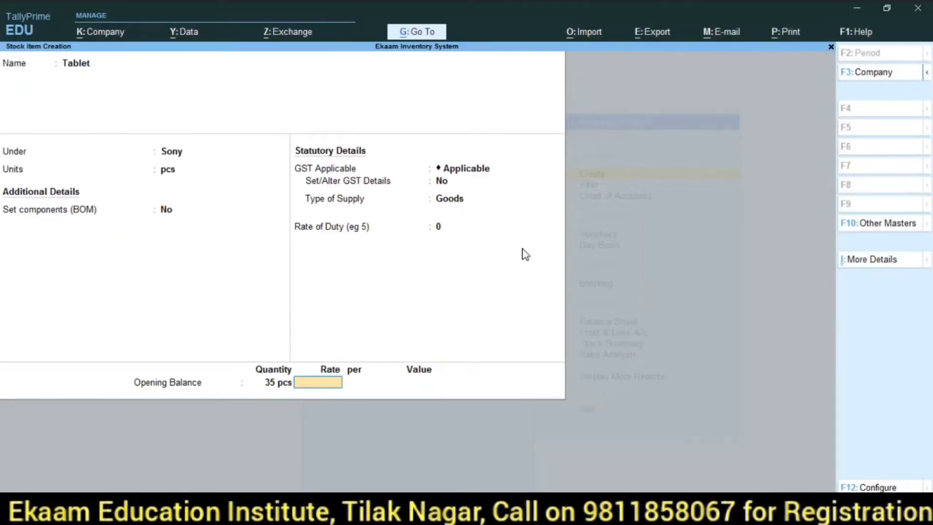
pyautogui.write('15,000')
pyautogui.press('Return')
pyautogui.press('Return')
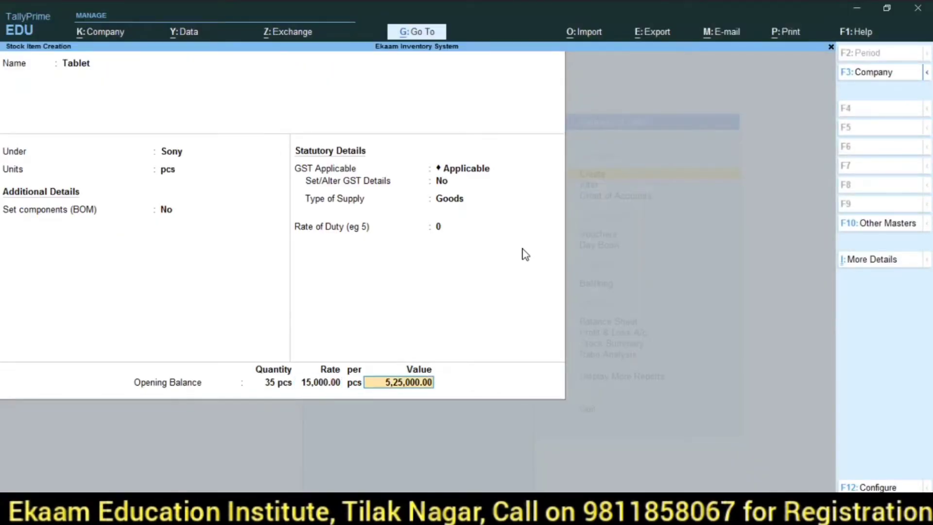
pyautogui.press('Return')
pyautogui.press('Return')
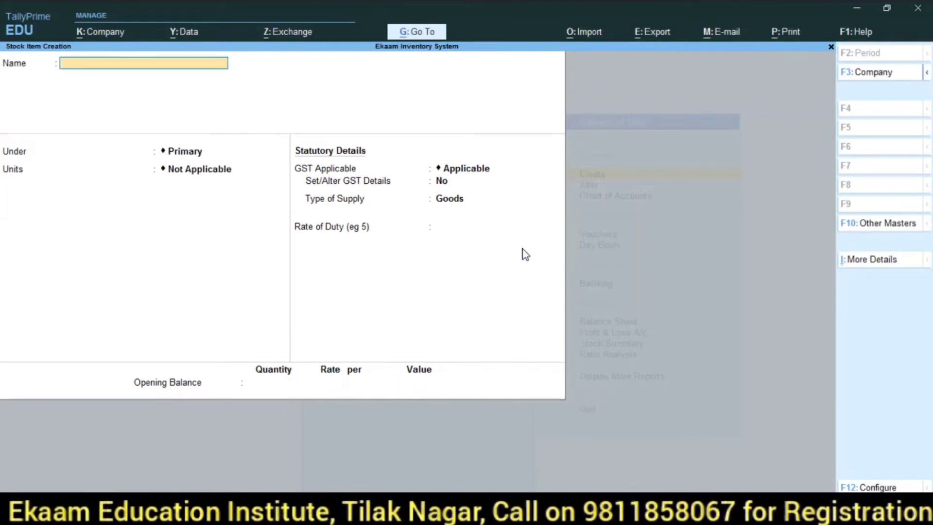
# Step: Name the fourth Exercise 2 stock item from the Word table Washing Machine and assign it to the group Sony
pyautogui.hotkey('alt', 'Tab')
pyautogui.hotkey('alt', 'Tab')
pyautogui.write('Washing Machine')
pyautogui.press('Return')
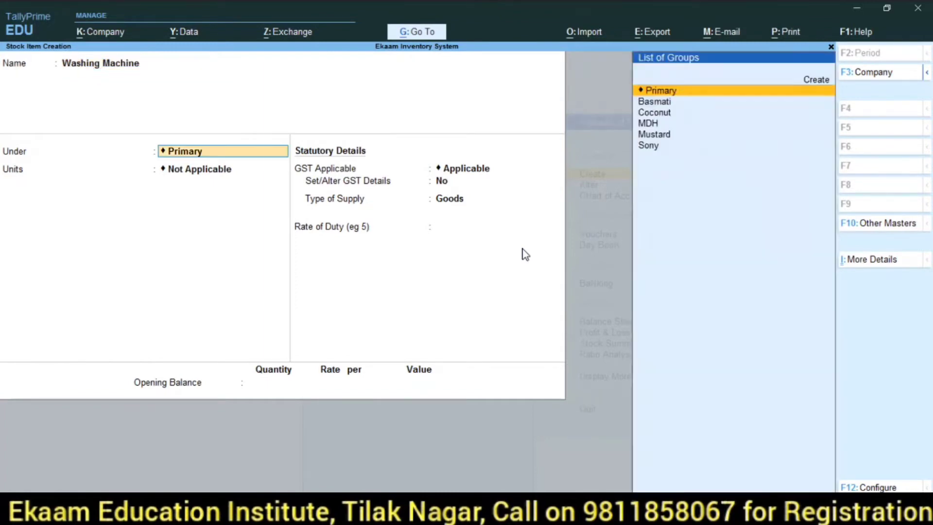
pyautogui.write('Son')
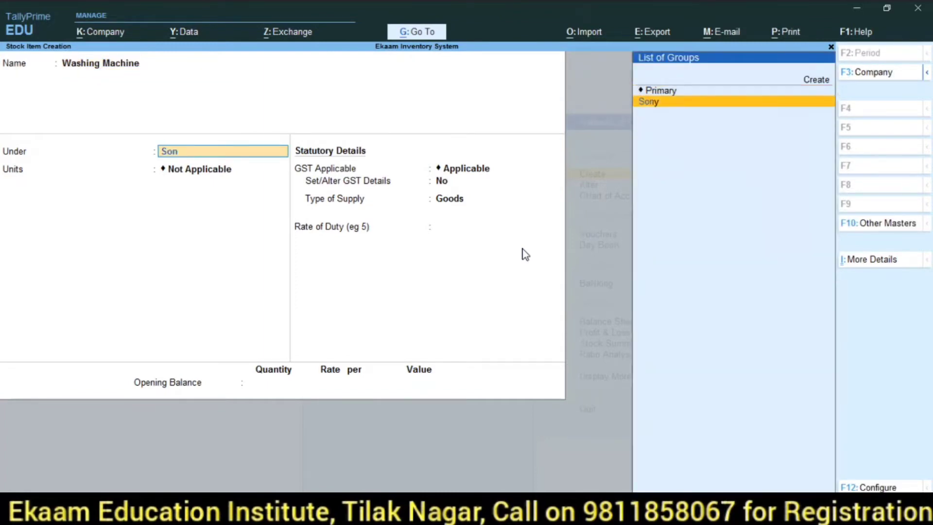
pyautogui.write('y')
pyautogui.press('Return')
# Step: Set the unit of Washing Machine to pcs, keeping components at No, GST applicable and supply type Goods
pyautogui.press('Return')
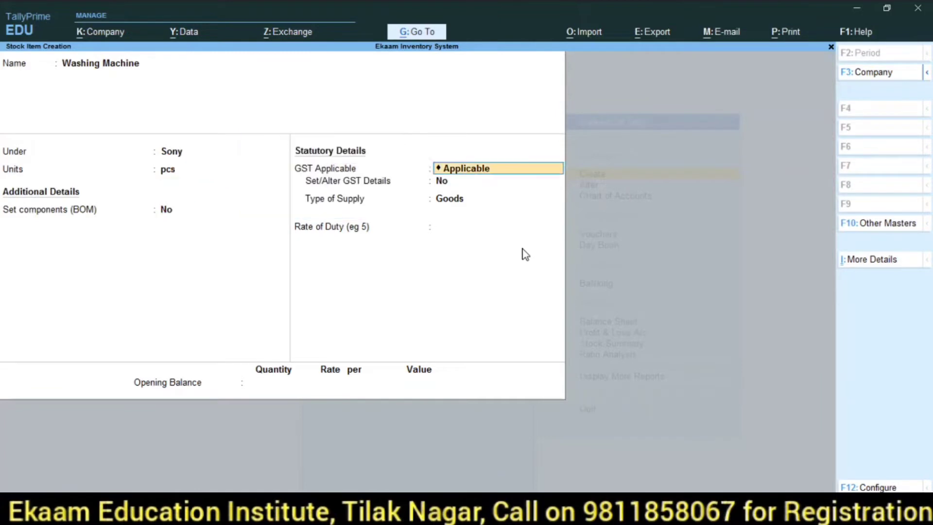
pyautogui.press('Return')
pyautogui.press('Return')
pyautogui.press('Return')
pyautogui.press('Return')
# Step: Enter Washing Machine's opening balance from the Word table as 10 pcs at 10,000 and save the item
pyautogui.hotkey('alt', 'Tab')
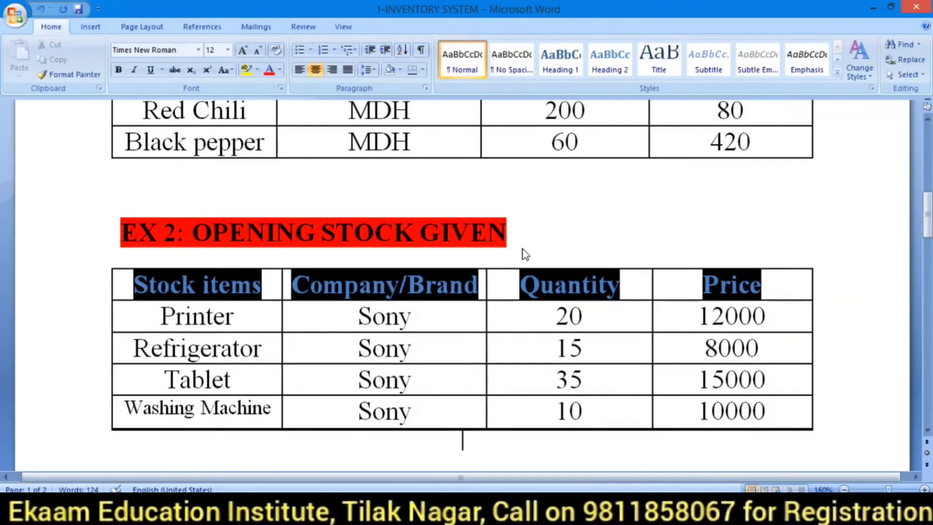
pyautogui.hotkey('alt', 'Tab')
pyautogui.write('10')
pyautogui.press('Return')
pyautogui.write('10000')
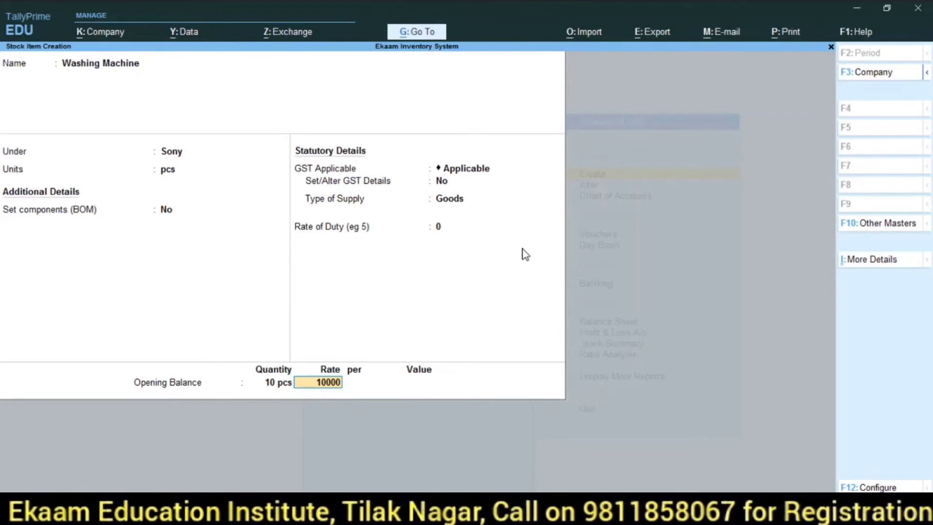
pyautogui.press('Return')
pyautogui.press('Return')
pyautogui.press('Return')
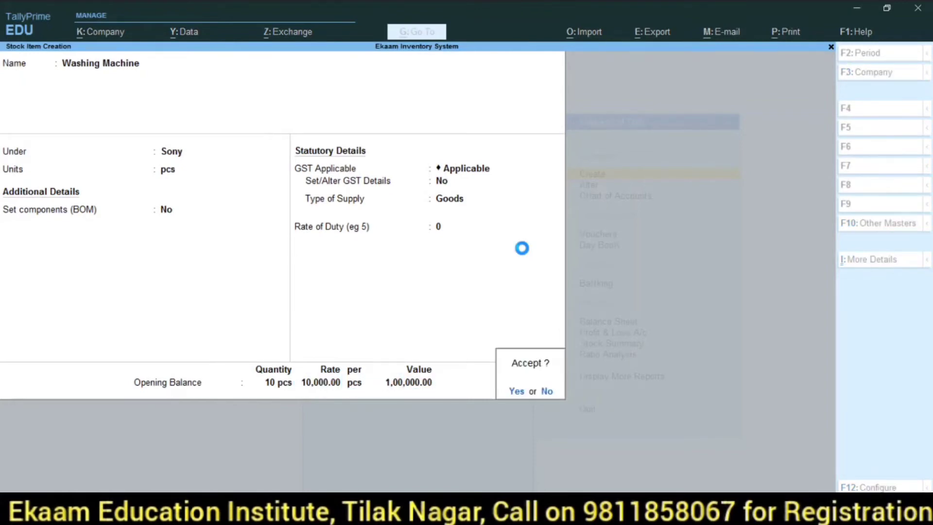
pyautogui.press('Return')
# Step: Switch to the Word document and examine the Exercise 3 table of items purchased on credit
pyautogui.hotkey('alt', 'Tab')
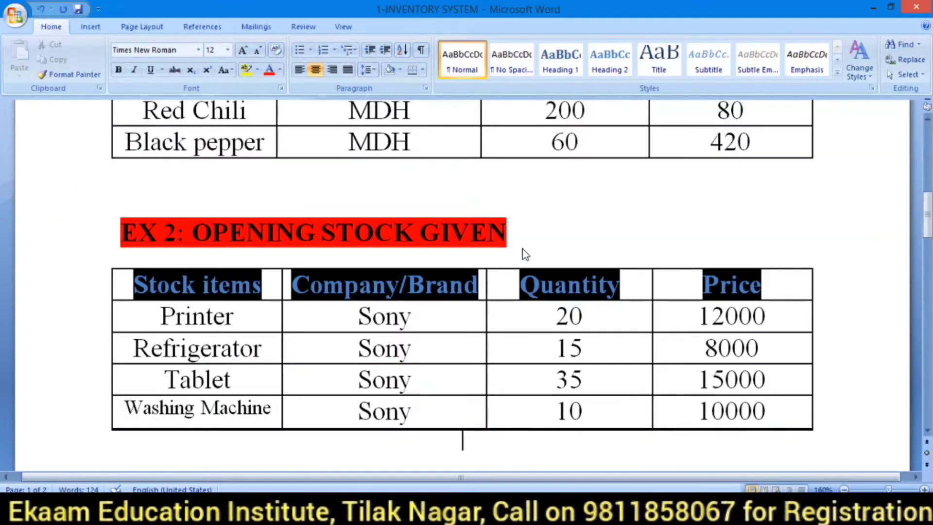
pyautogui.scroll(-2, 522, 253)
pyautogui.press('Down')
pyautogui.press('Down')
pyautogui.press('Down')
pyautogui.press('Down')
pyautogui.press('Down')
pyautogui.press('Down')
pyautogui.press('Down')
pyautogui.press('Down')
pyautogui.press('Down')
pyautogui.press('Down')
pyautogui.press('Down')
pyautogui.press('Down')
pyautogui.press('Down')
pyautogui.press('Down')
pyautogui.press('Down')
pyautogui.press('Down')
pyautogui.press('Down')
pyautogui.press('Down')
pyautogui.press('Down')
pyautogui.press('Down')
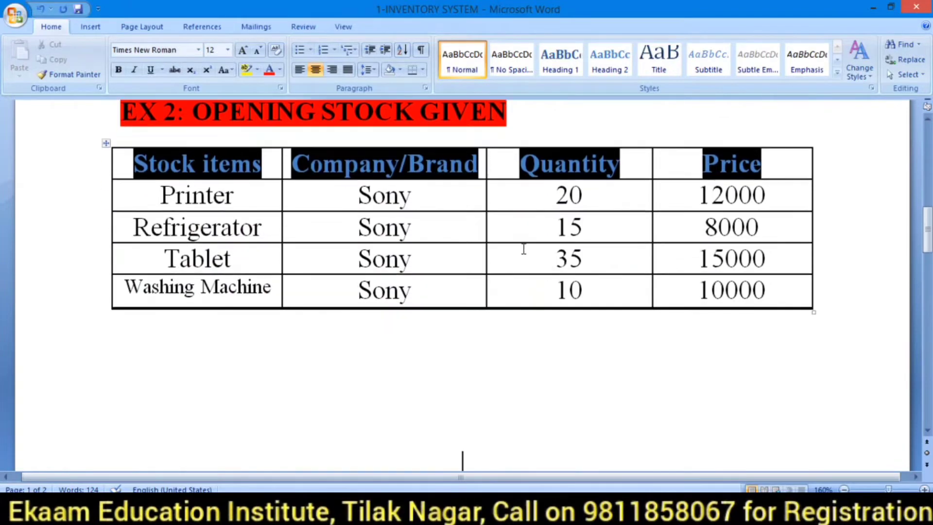
pyautogui.press('Down')
pyautogui.press('Down')
pyautogui.press('Down')
pyautogui.press('Down')
pyautogui.press('Down')
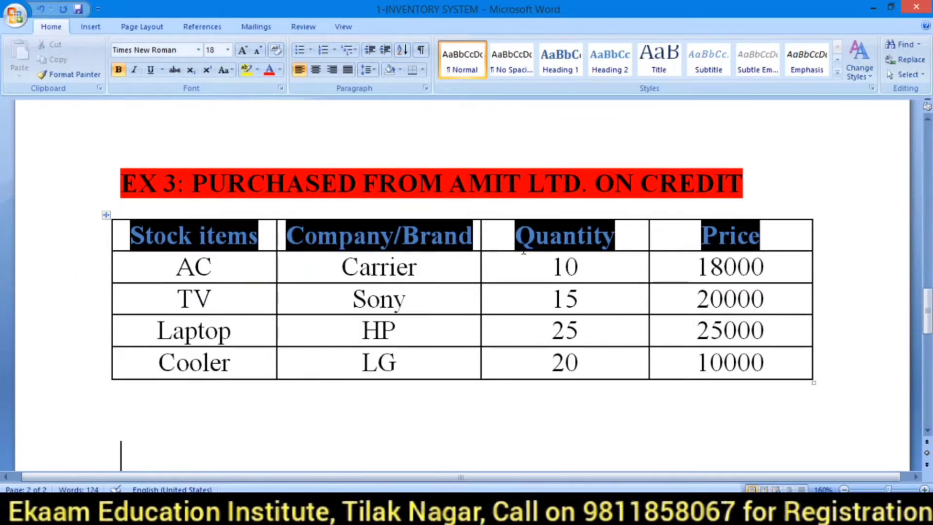
# Step: Switch back to TallyPrime and leave stock item creation, returning to the Gateway of Tally
pyautogui.hotkey('alt', 'Tab')
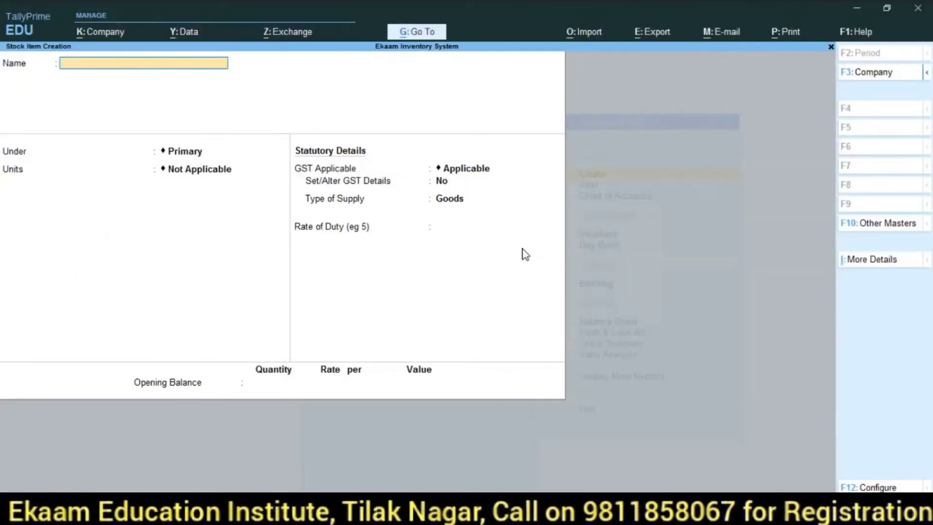
pyautogui.press('Escape')
pyautogui.press('Escape')
pyautogui.press('Escape')
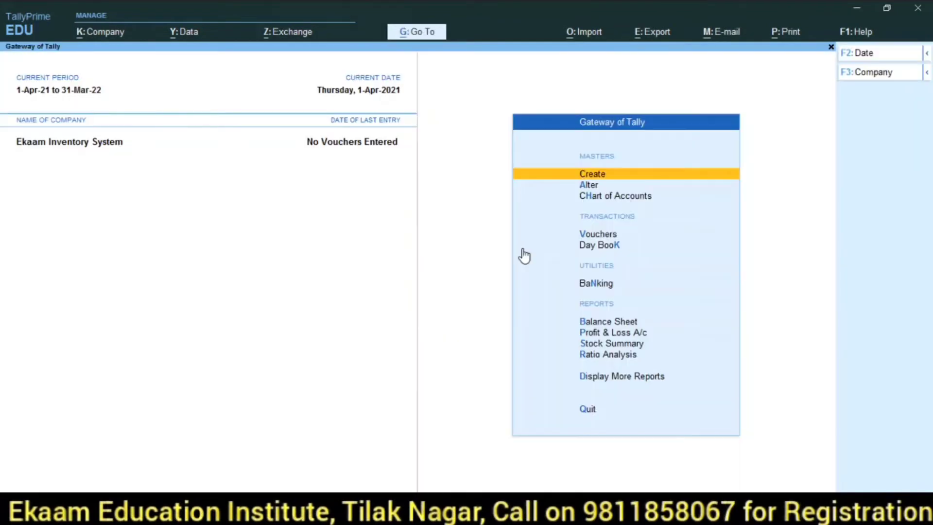
# Step: Start a purchase voucher with supplier invoice number 1 dated 1-Apr-21
pyautogui.press('Down')
pyautogui.press('Down')
pyautogui.press('Down')
pyautogui.press('Down')
pyautogui.press('Up')
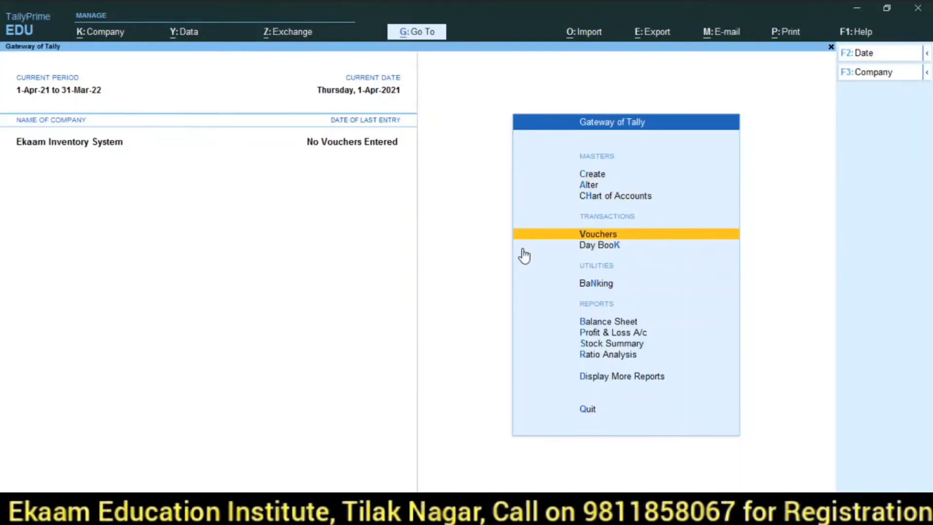
pyautogui.press('Return')
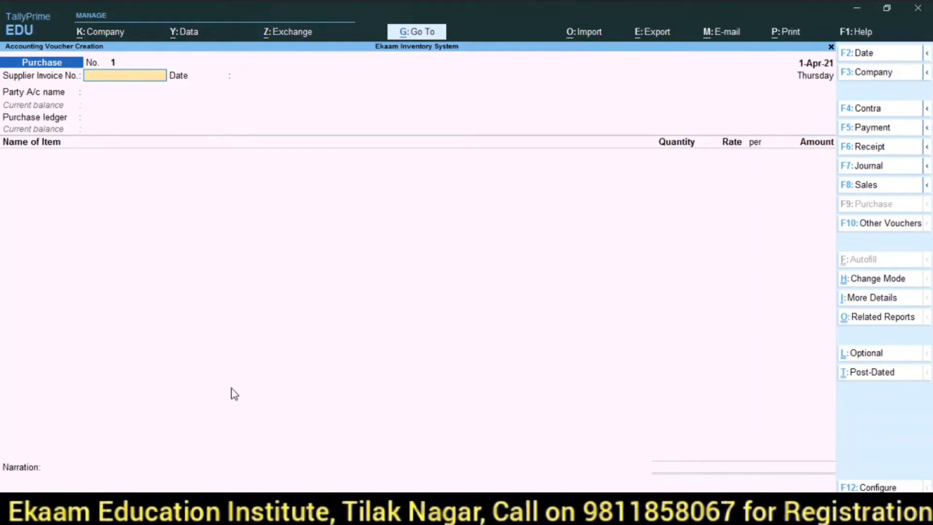
pyautogui.press('Return')
pyautogui.press('Return')
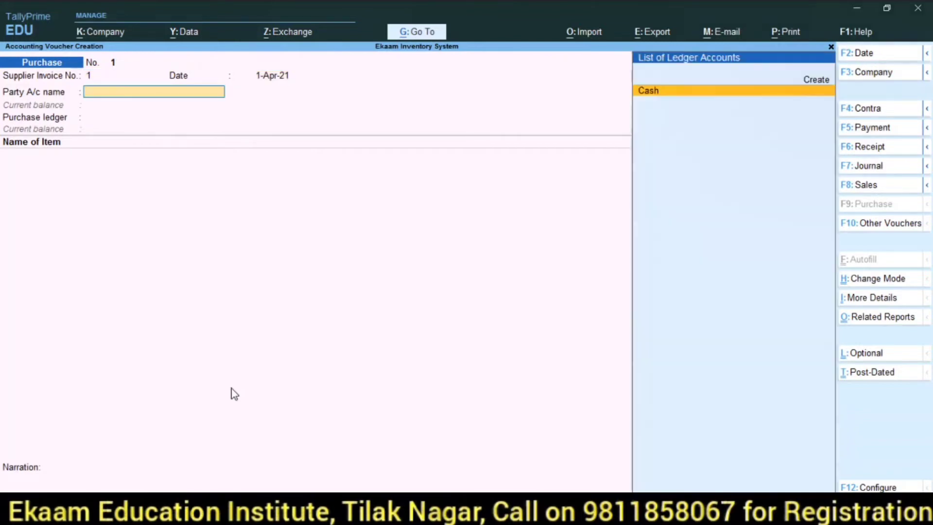
# Step: Create a party ledger named Amit Ltd from the voucher and assign it to the group Sundry Creditors
pyautogui.hotkey('alt', 'c')
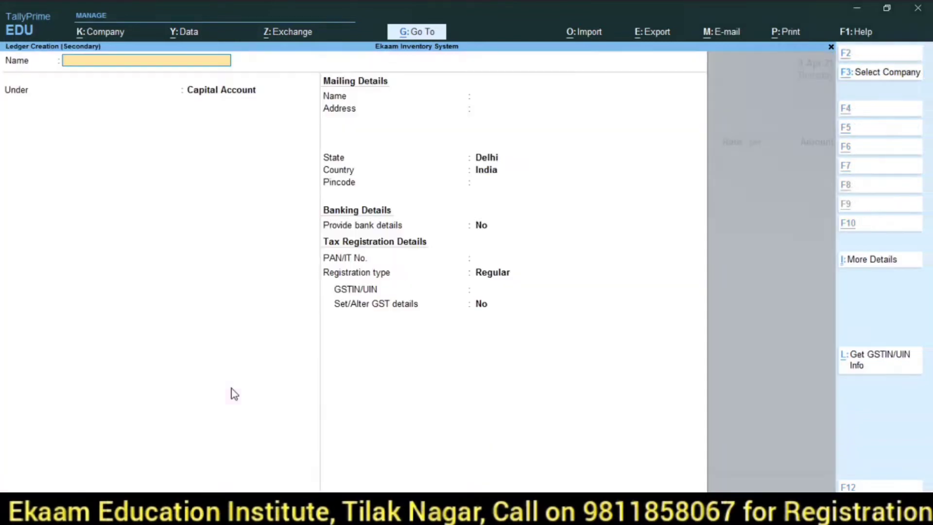
pyautogui.write('Amit Lt')
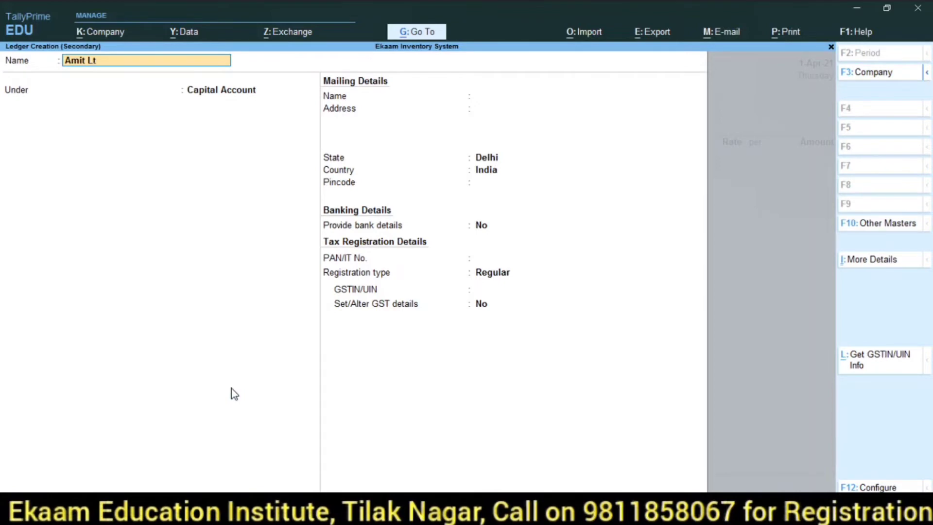
pyautogui.write('d')
pyautogui.press('Return')
pyautogui.write('Cre')
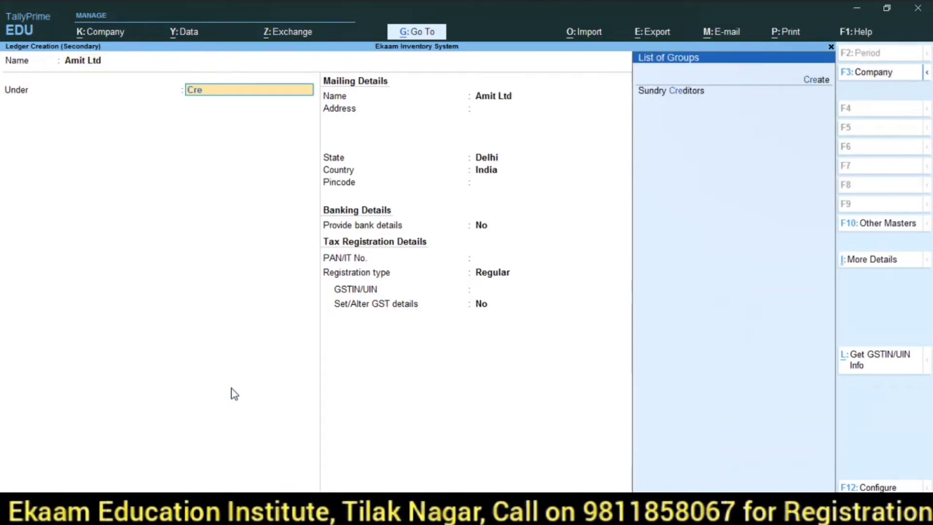
pyautogui.press('Return')
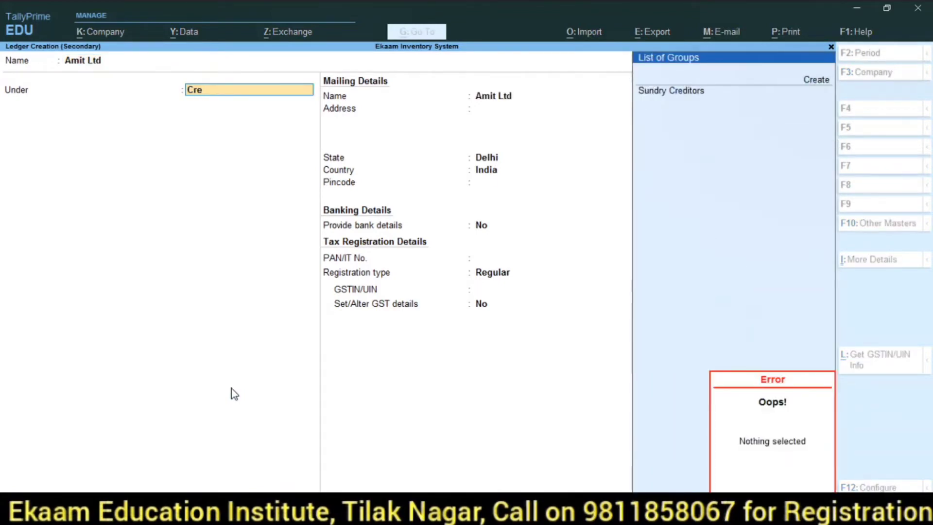
pyautogui.press('Down')
pyautogui.press('Return')
# Step: Keep Amit Ltd's bill-by-bill balances at Yes, credit-days check at No, state Delhi and country India, and save the ledger
pyautogui.press('Return')
pyautogui.press('Return')
pyautogui.press('Return')
pyautogui.press('Return')
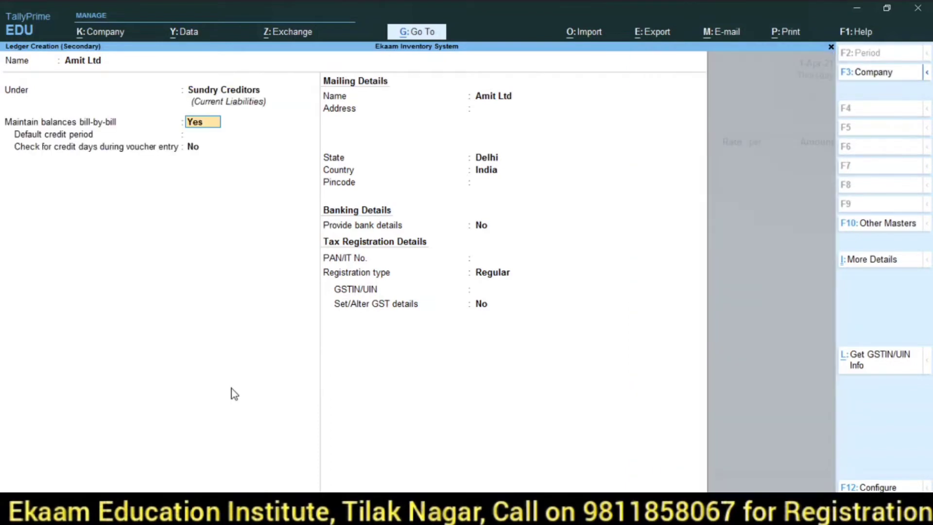
pyautogui.press('Return')
pyautogui.press('Return')
pyautogui.press('Return')
pyautogui.press('Return')
pyautogui.press('Return')
pyautogui.press('Return')
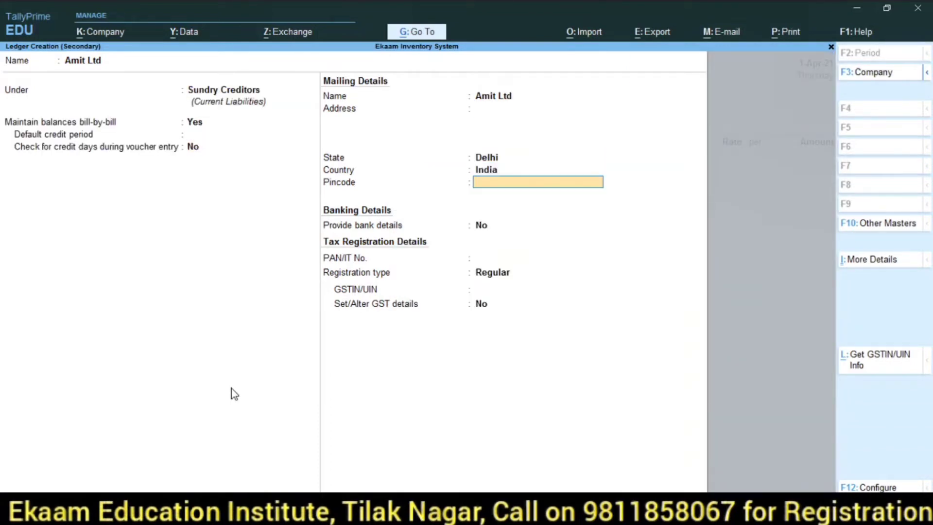
pyautogui.press('Return')
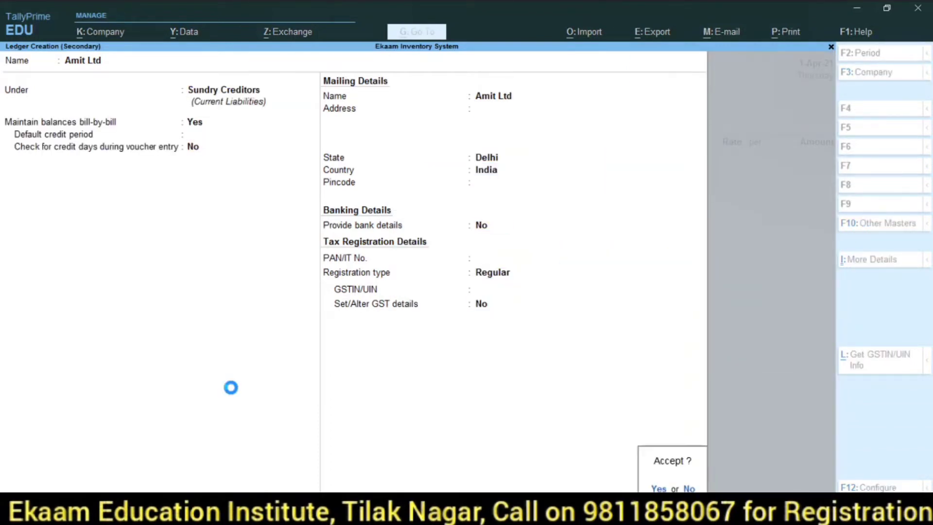
pyautogui.press('Return')
# Step: Select Amit Ltd as the voucher's party and leave all receipt details blank
pyautogui.press('Return')
pyautogui.press('Return')
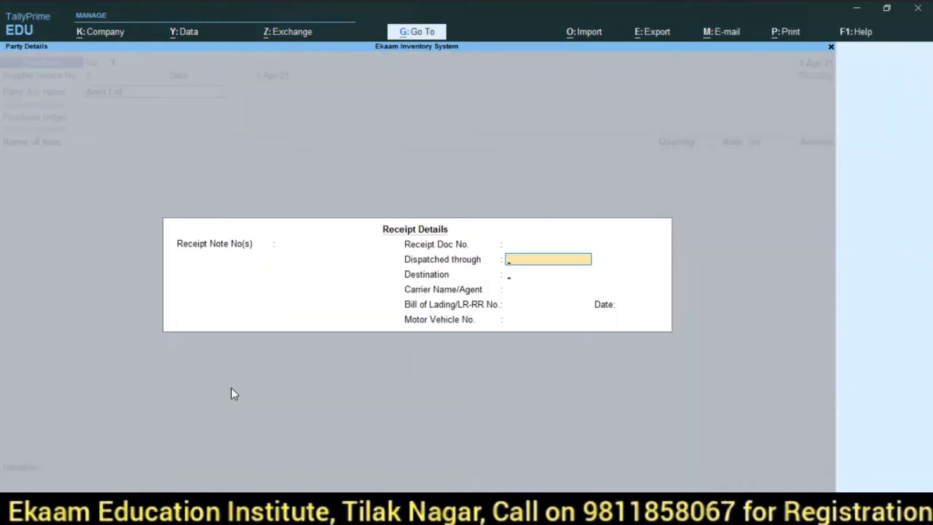
pyautogui.press('Return')
pyautogui.press('Return')
pyautogui.press('Return')
pyautogui.press('Return')
pyautogui.press('Return')
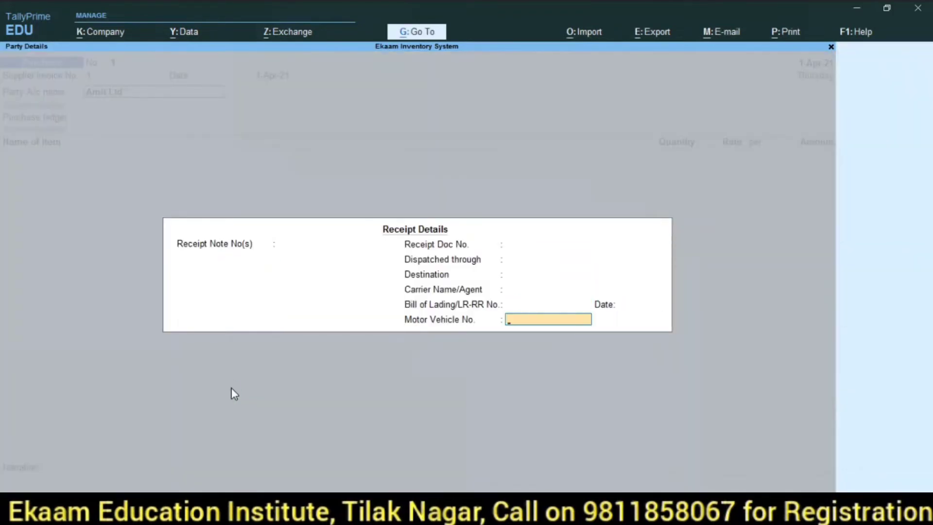
pyautogui.press('Return')
# Step: Accept Amit Ltd's party details with state Delhi and country India, leaving GSTIN/UIN blank
pyautogui.press('Return')
pyautogui.press('Return')
pyautogui.press('Return')
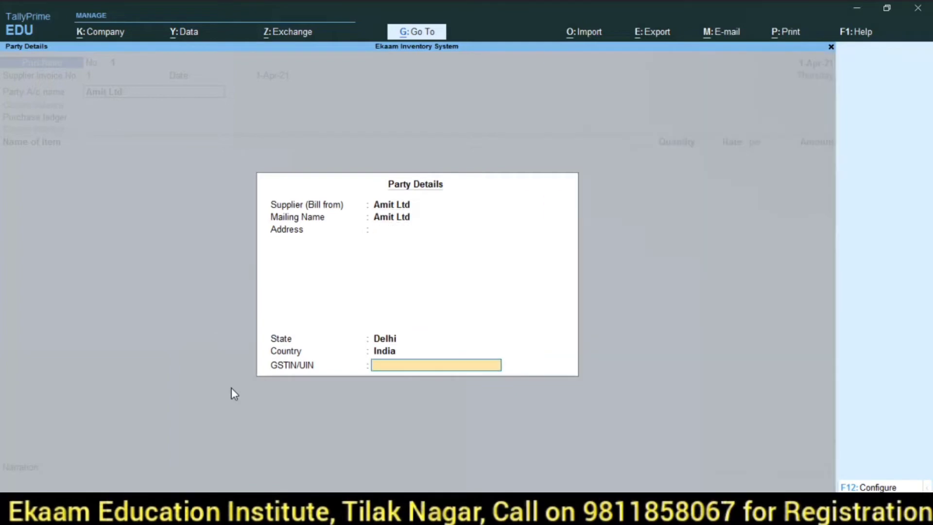
pyautogui.press('Return')
pyautogui.press('Return')
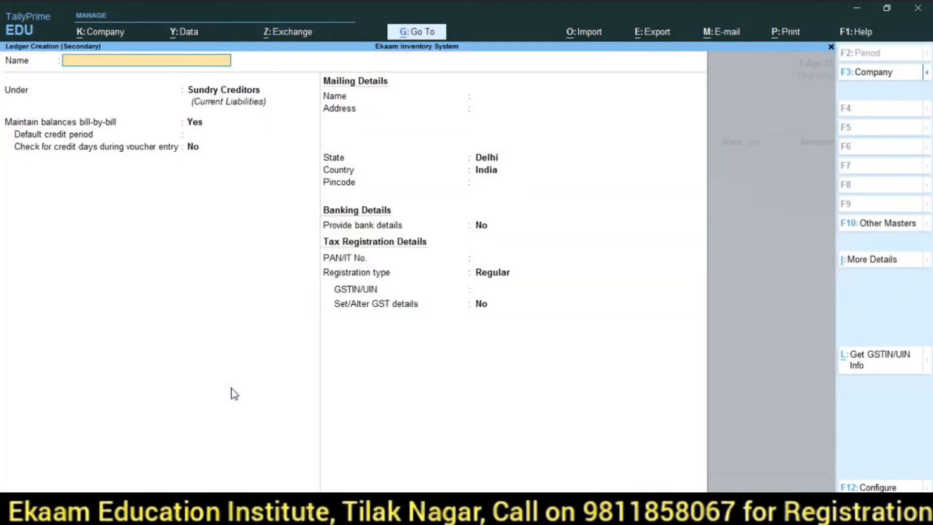
pyautogui.press('Escape')
pyautogui.press('Return')
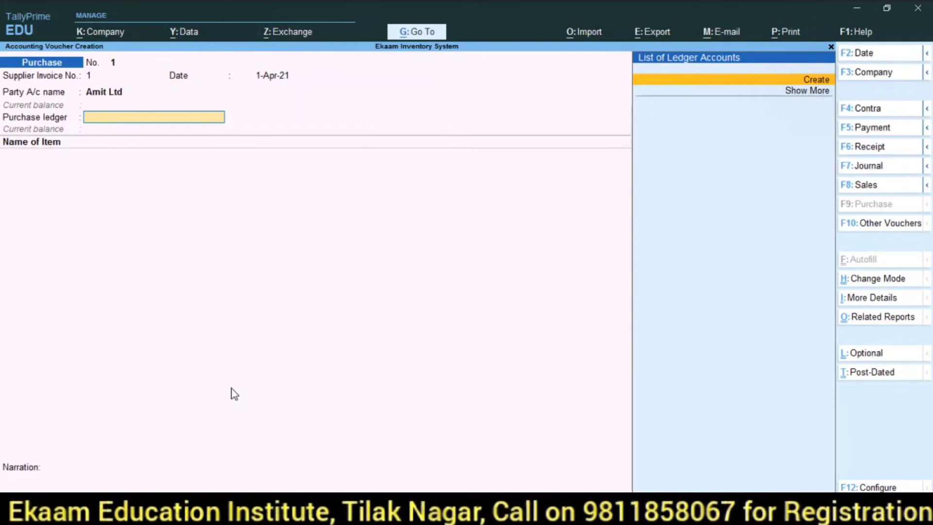
# Step: Start a new purchase ledger from the voucher, name it Purchase and assign it to the group Purchase Accounts
pyautogui.press('Return')
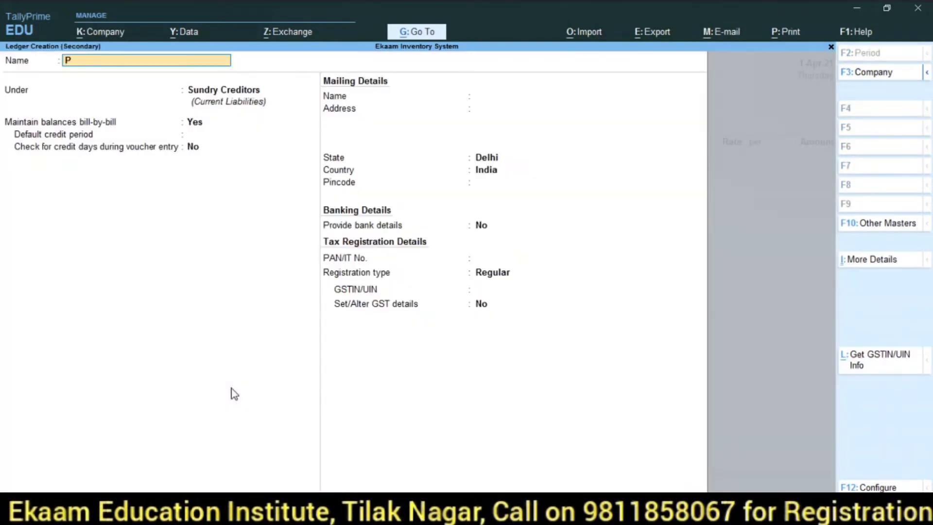
pyautogui.write('Purchase')
pyautogui.press('Return')
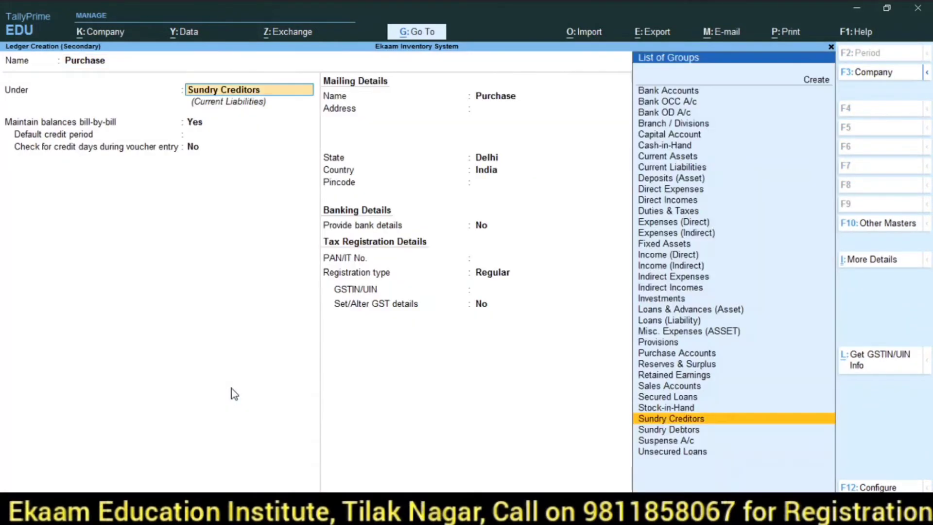
pyautogui.write('Pur')
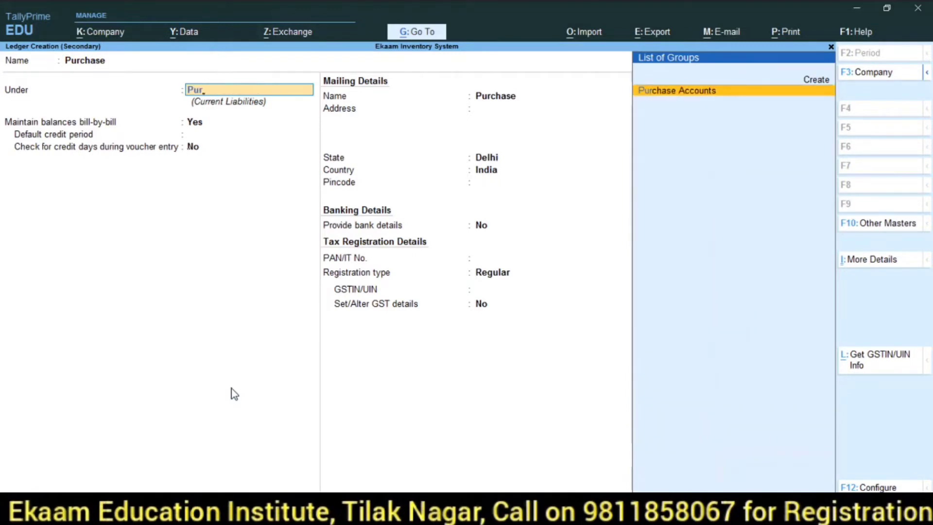
pyautogui.press('Return')
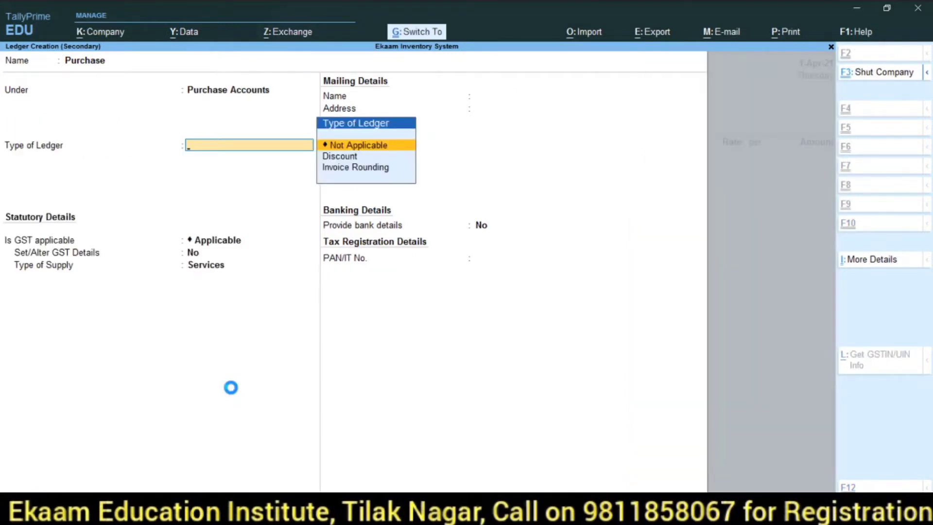
# Step: Save the Purchase ledger with its remaining defaults, then consult Exercise 3's item table in Word and return to TallyPrime
pyautogui.hotkey('ctrl', 'a')
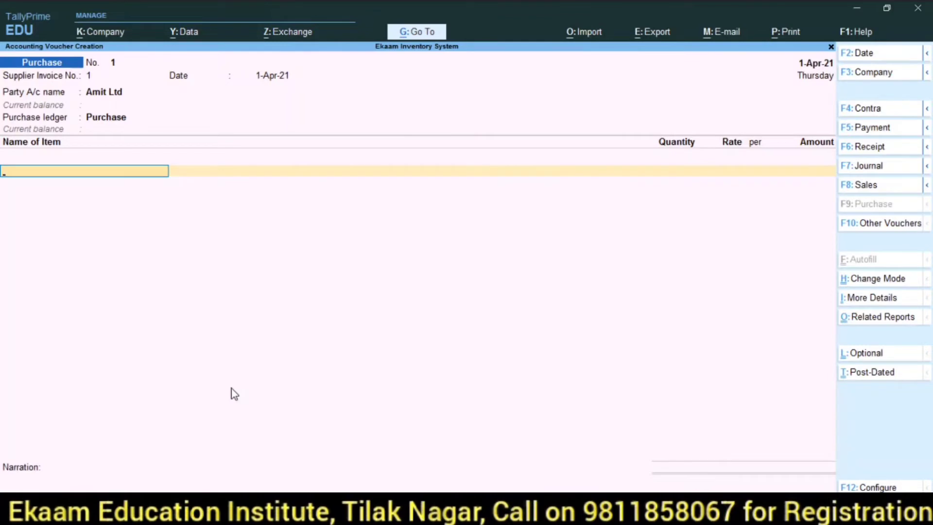
pyautogui.hotkey('alt', 'Tab')
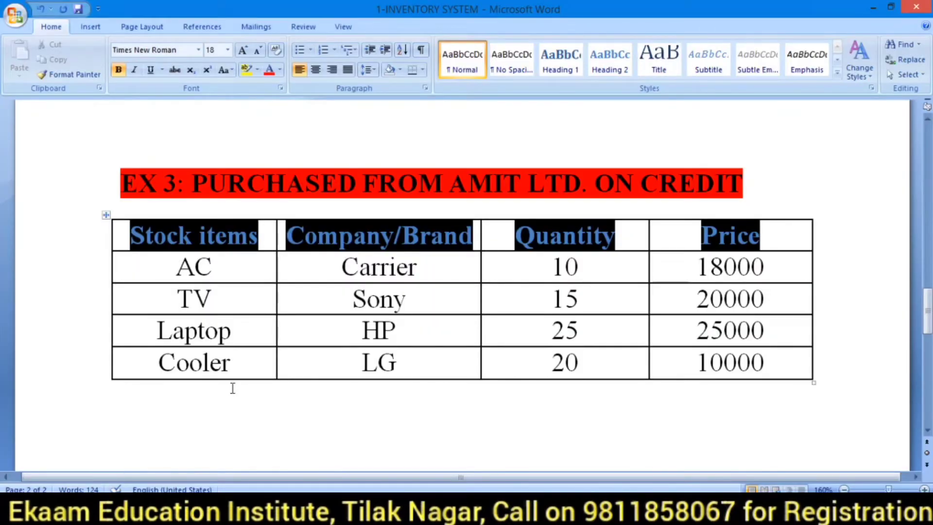
pyautogui.hotkey('alt', 'Tab')
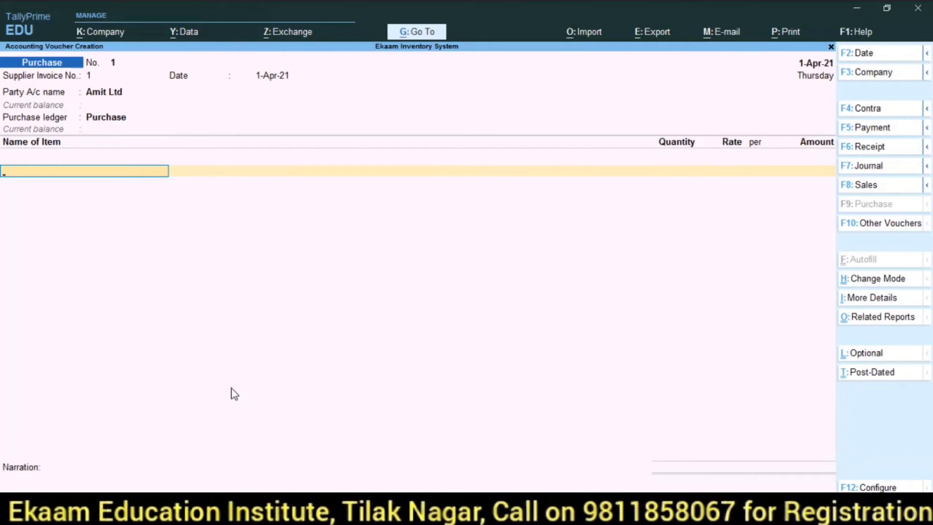
# Step: Start a new stock item from the purchase voucher's first item line and name it AC
pyautogui.hotkey('alt', 'c')
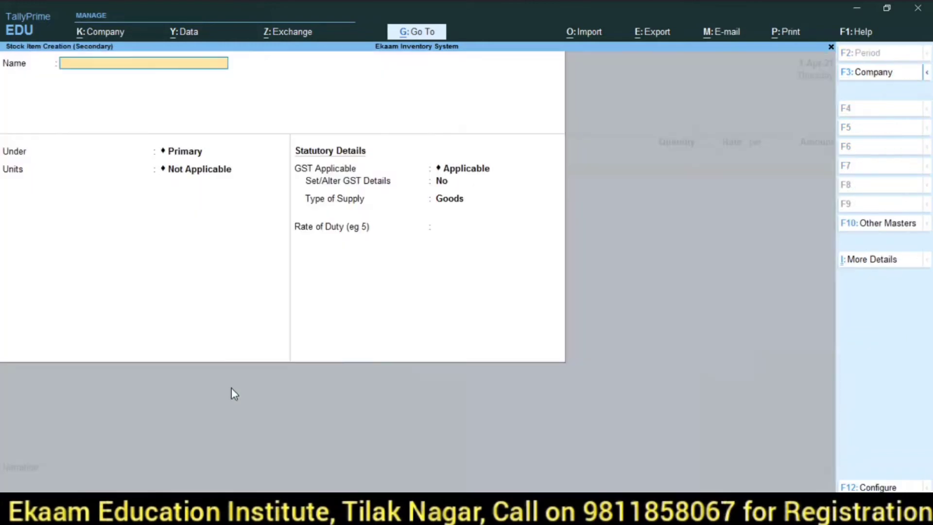
pyautogui.hotkey('alt', 'Tab')
pyautogui.hotkey('alt', 'Tab')
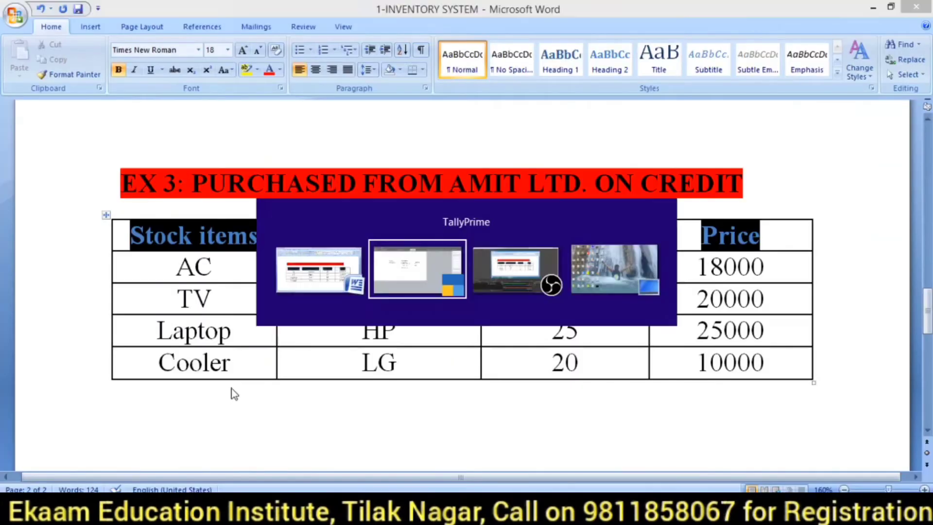
pyautogui.write('A')
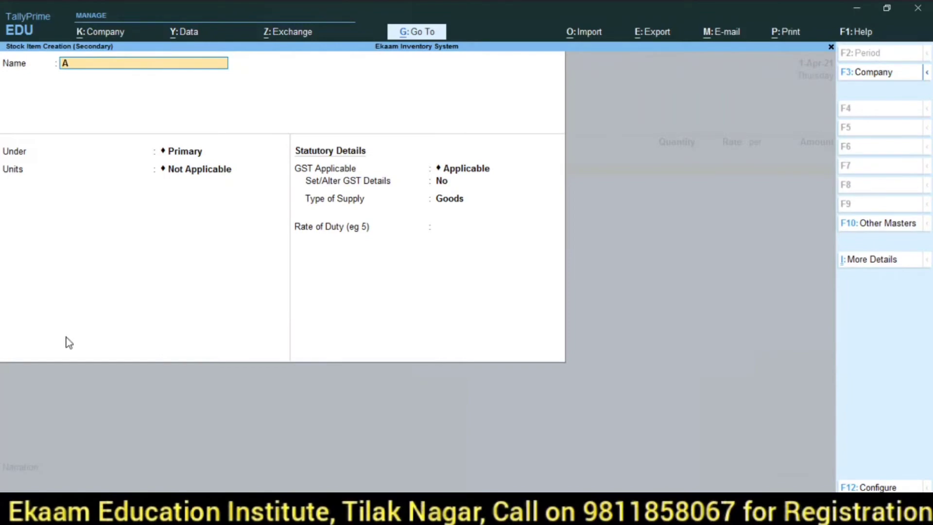
pyautogui.write('C')
pyautogui.press('Return')
# Step: Check AC's brand in Word, then create the stock group Carrier under Primary in TallyPrime, without adding quantities or GST details
pyautogui.hotkey('alt', 'Tab')
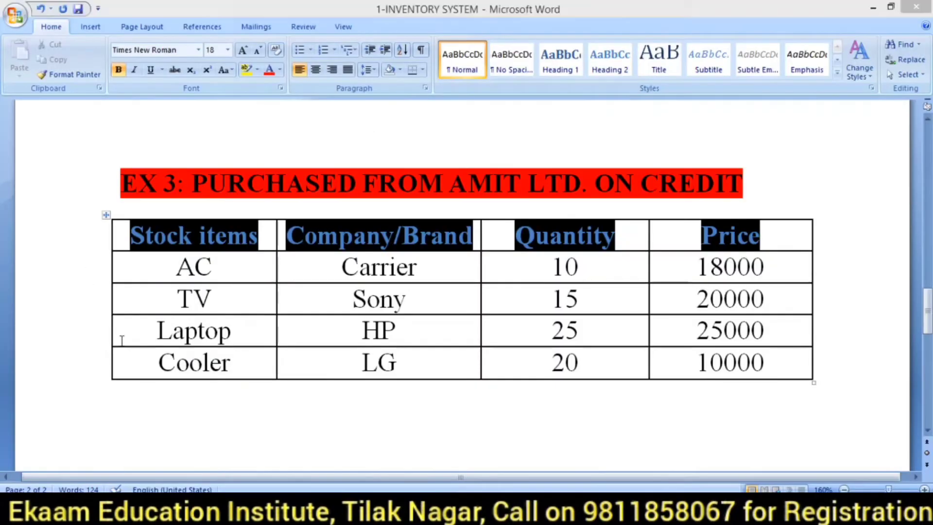
pyautogui.hotkey('alt', 'Tab')
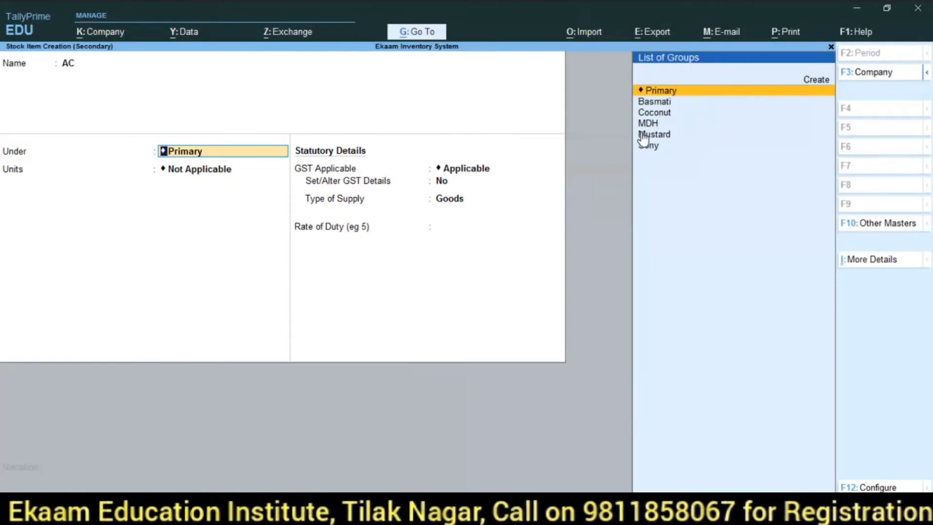
pyautogui.hotkey('alt', 'c')
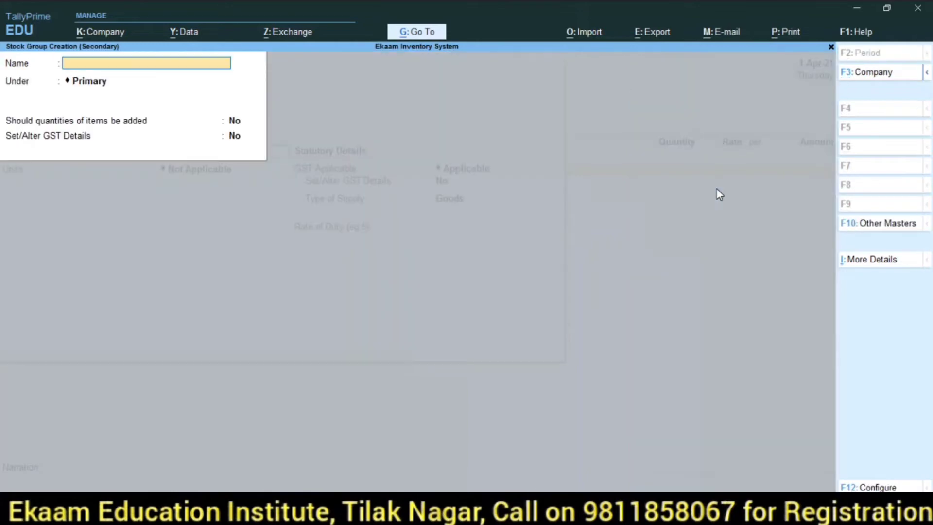
pyautogui.write('Carrier')
pyautogui.press('Return')
pyautogui.press('Return')
pyautogui.press('Return')
pyautogui.press('Return')
pyautogui.press('y')
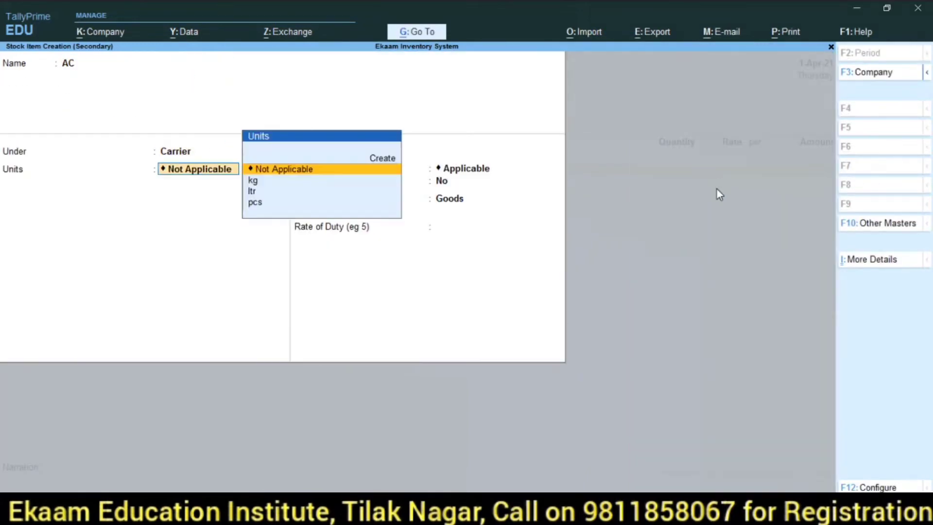
# Step: Set AC's unit to pcs, keep components at No and GST Applicable for Goods, leave the duty rate blank, and save the item
pyautogui.press('Down')
pyautogui.press('Down')
pyautogui.press('Down')
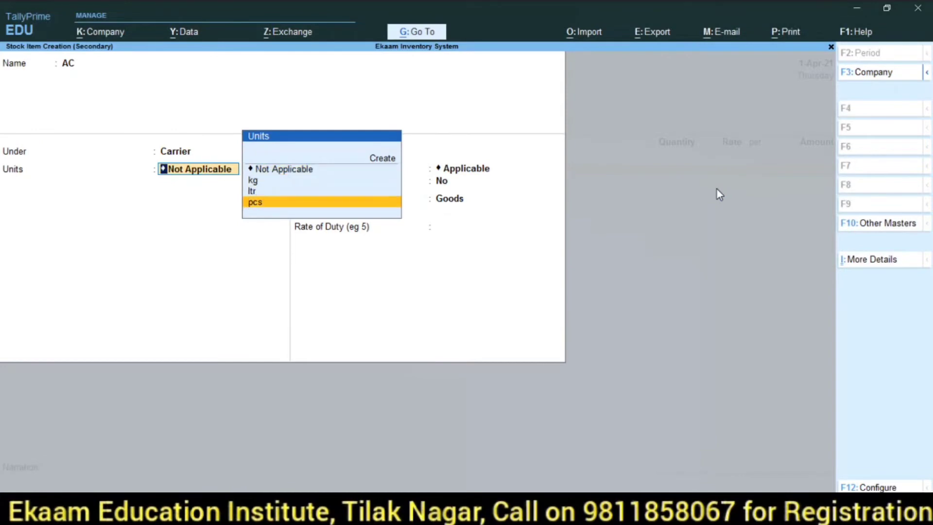
pyautogui.press('Return')
pyautogui.press('Return')
pyautogui.press('Return')
pyautogui.press('Return')
pyautogui.press('Return')
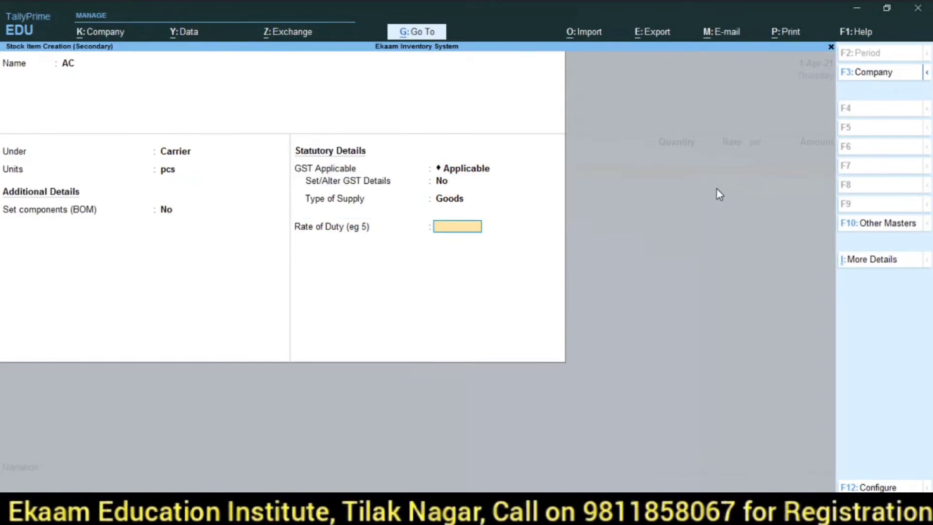
pyautogui.press('Return')
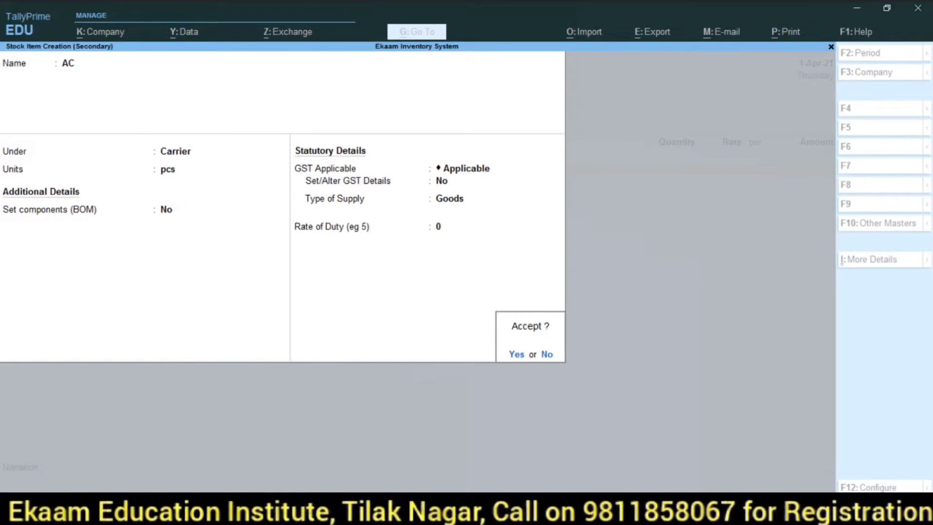
pyautogui.press('Return')
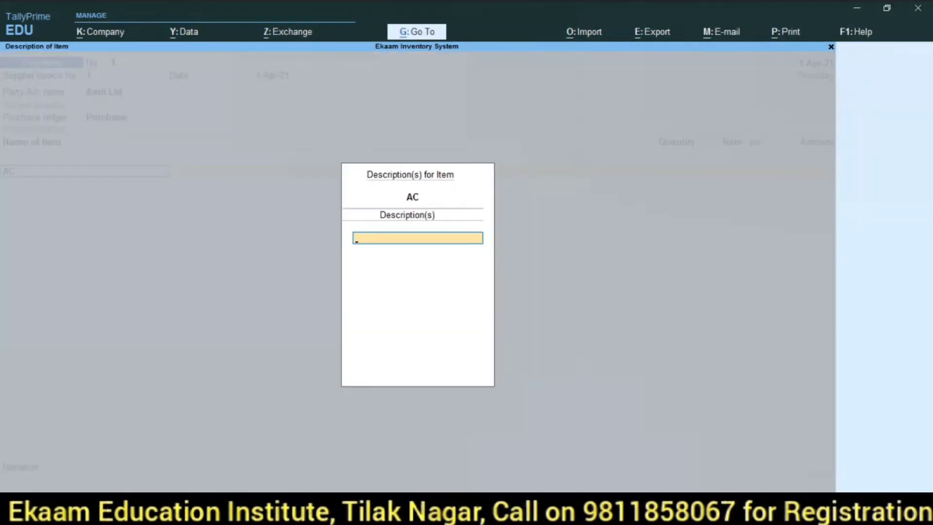
# Step: Leave AC's description blank and enter its purchase line as 10 pcs at a rate of 18000
pyautogui.press('Return')
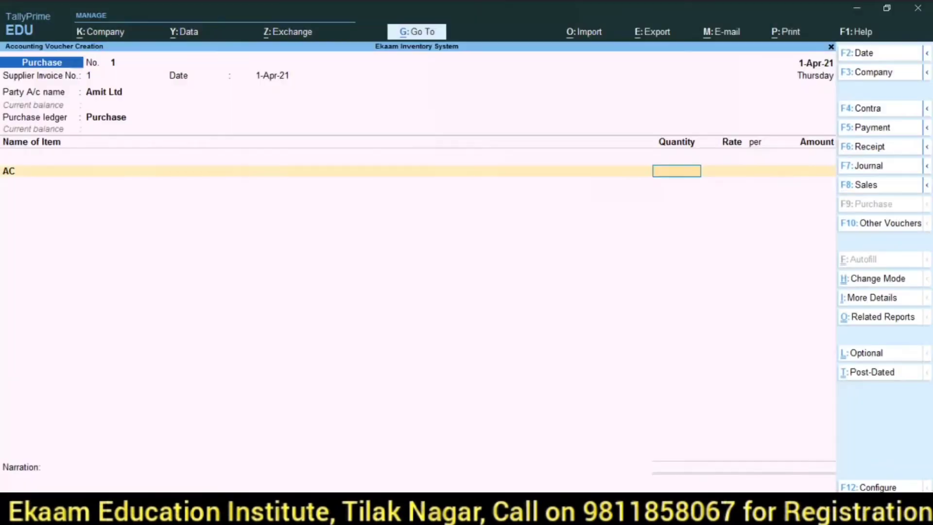
pyautogui.write('180')
pyautogui.press('Return')
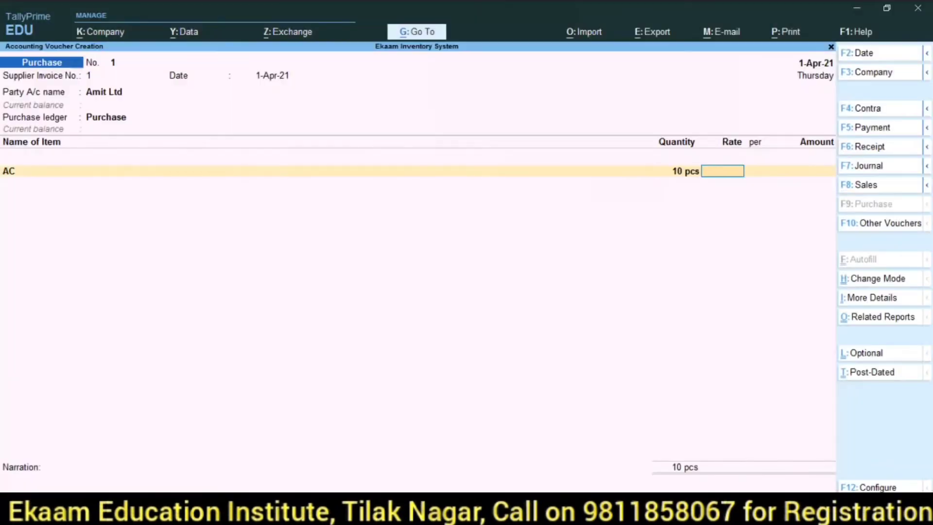
pyautogui.write('18000')
pyautogui.press('Return')
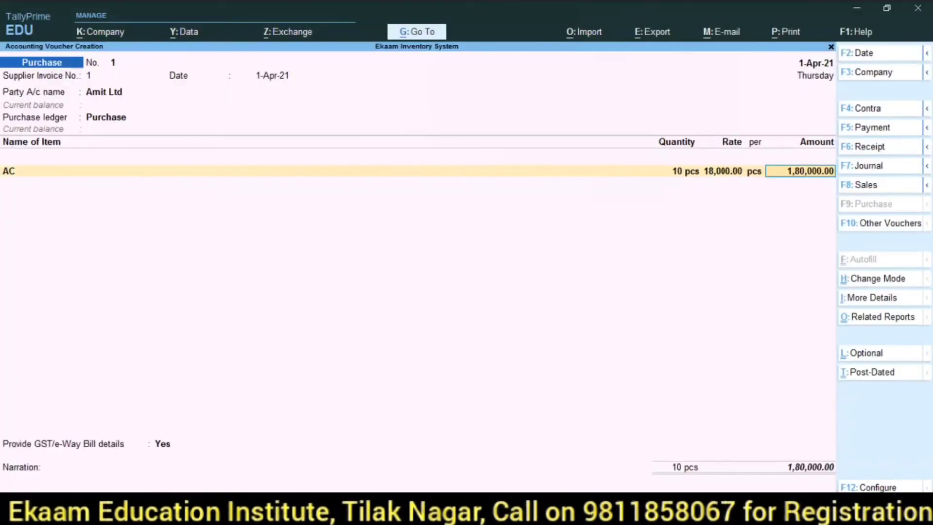
pyautogui.press('Return')
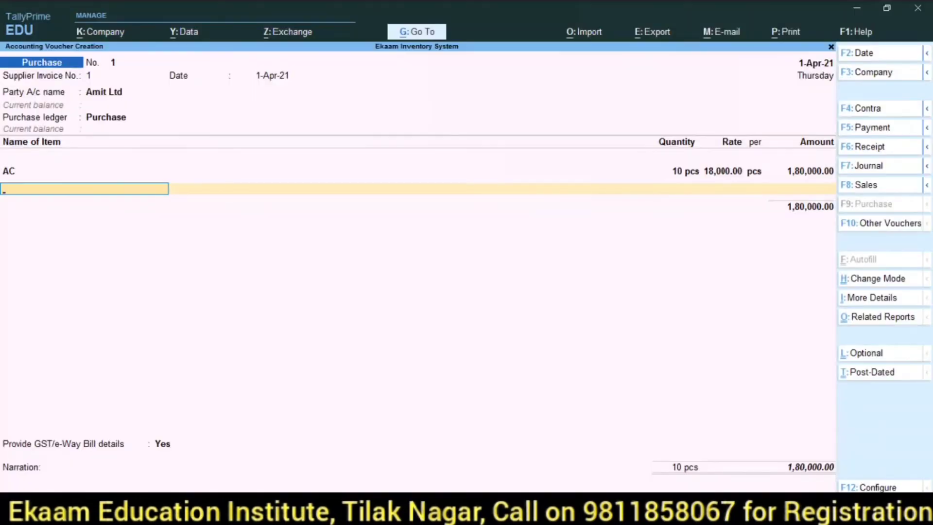
# Step: Start another new stock item from the voucher's second item line and name it TV
pyautogui.press('alt')
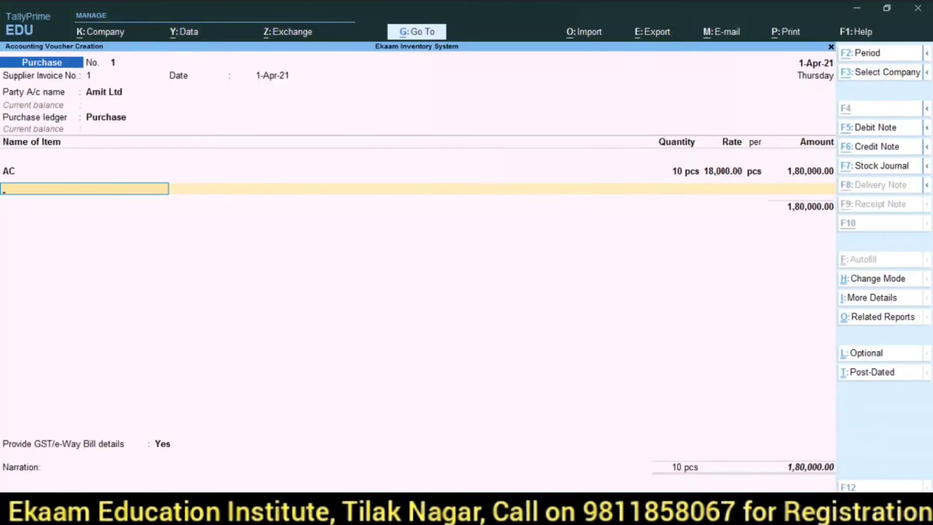
pyautogui.hotkey('alt', 'c')
pyautogui.write('Ty')
pyautogui.press('BackSpace')
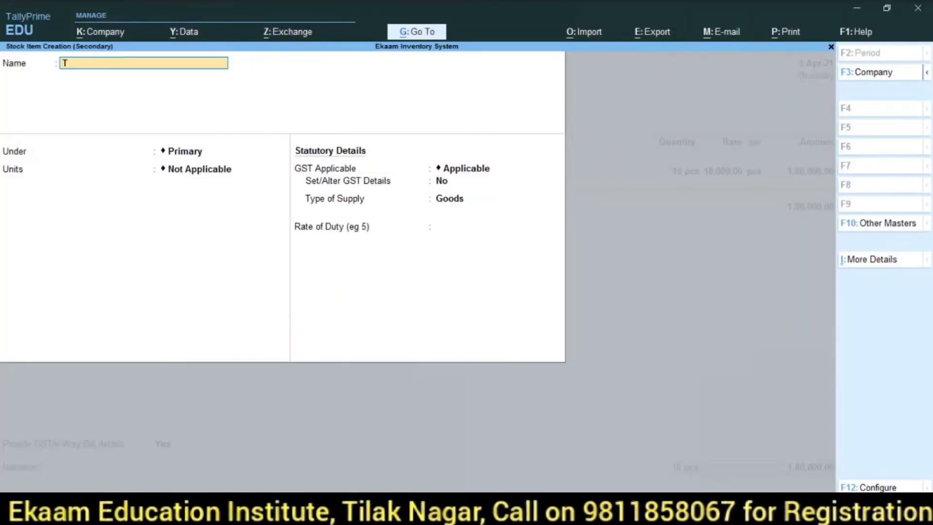
pyautogui.write('V')
pyautogui.press('Return')
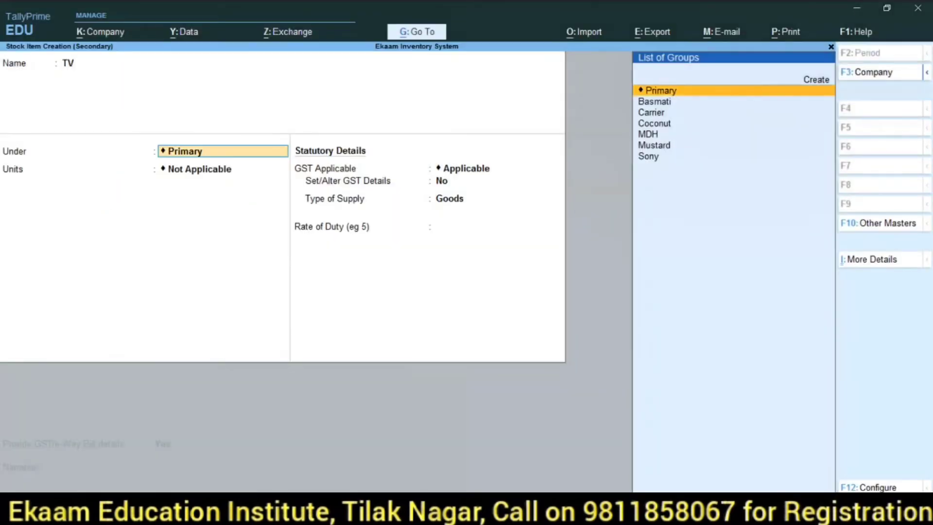
# Step: Place TV under the group Sony with unit pcs, keep the component and GST defaults, and save the item
pyautogui.write('Sony')
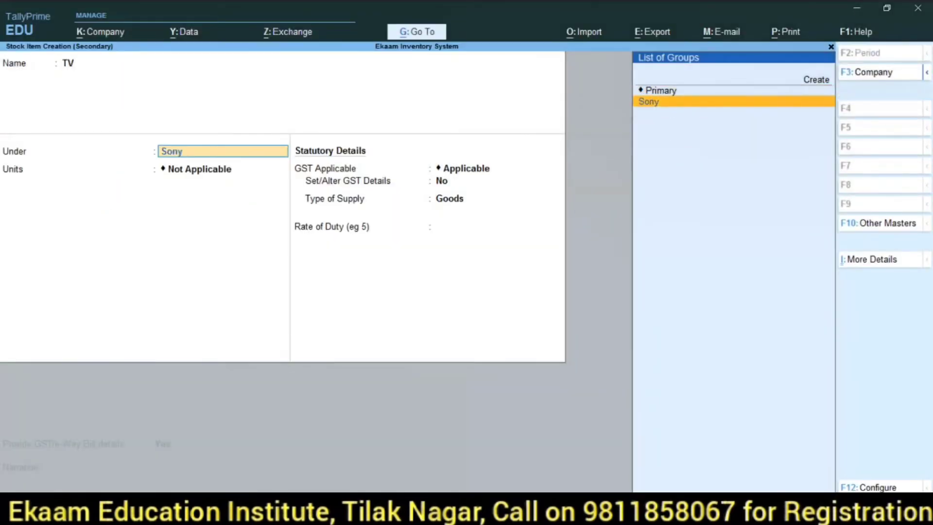
pyautogui.press('Return')
pyautogui.press('Return')
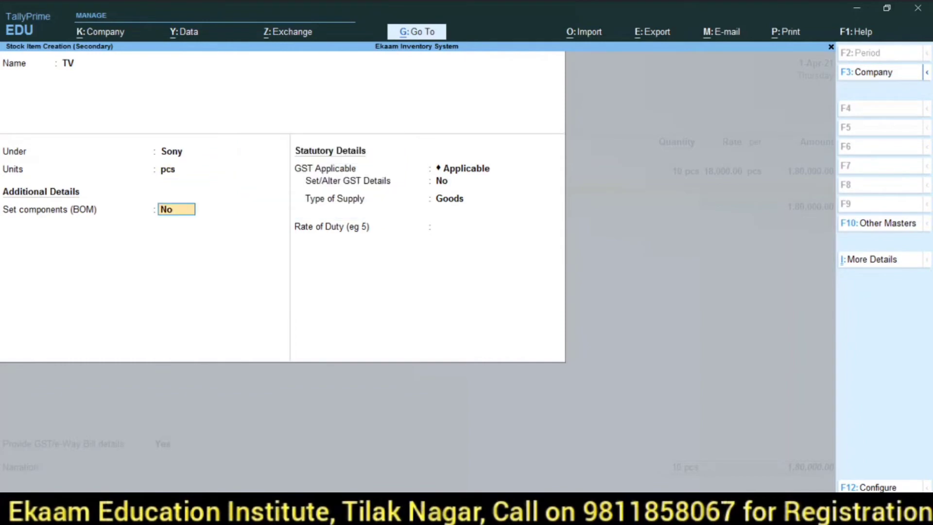
pyautogui.press('Return')
pyautogui.press('Return')
pyautogui.press('Return')
pyautogui.press('Return')
pyautogui.press('Return')
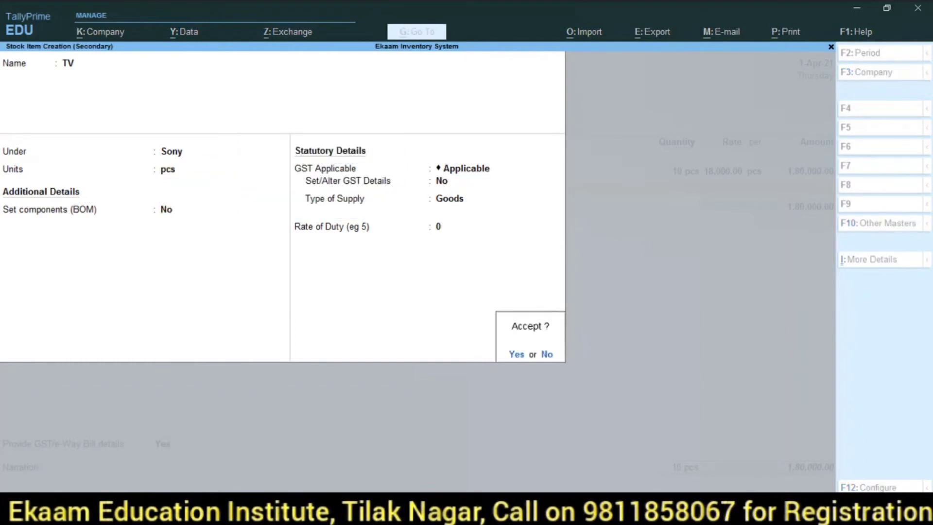
pyautogui.press('Return')
# Step: Leave TV's description blank, check its figures in Word, and enter its line in TallyPrime as 15 pcs at a rate of 20000
pyautogui.press('Return')
pyautogui.press('Return')
pyautogui.press('Return')
pyautogui.press('BackSpace')
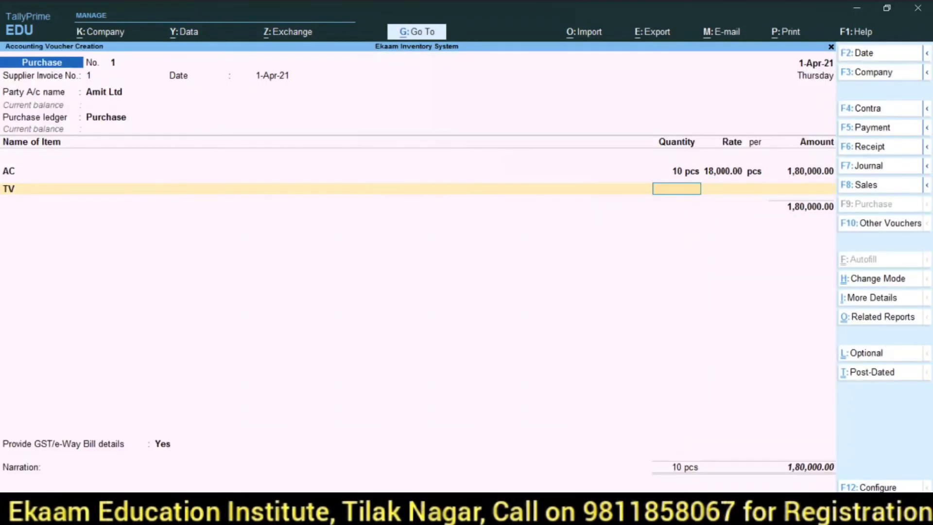
pyautogui.hotkey('alt', 'Tab')
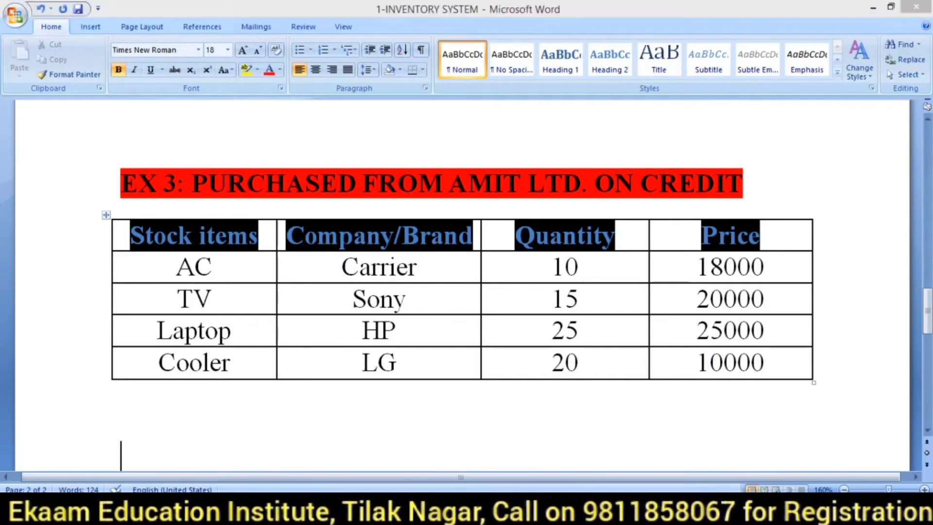
pyautogui.hotkey('alt', 'Tab')
pyautogui.write('15')
pyautogui.press('Return')
pyautogui.write('20000')
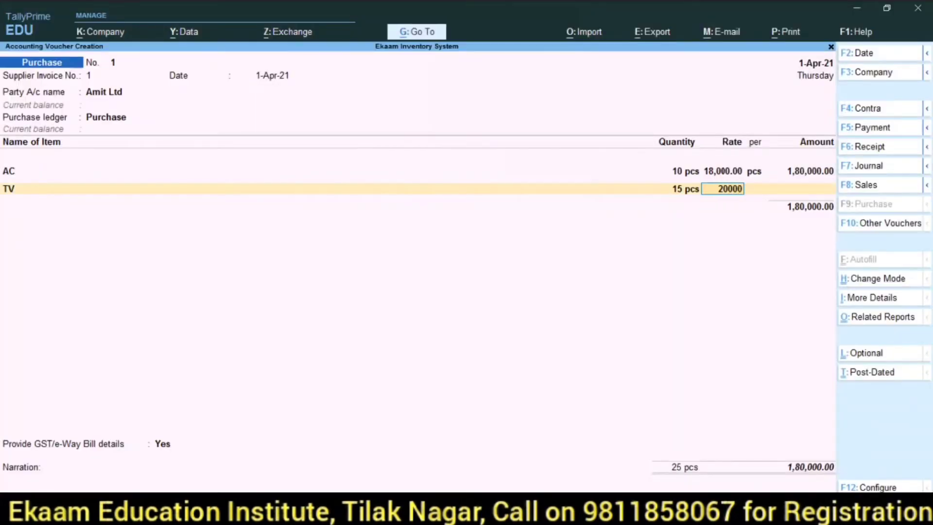
pyautogui.press('Return')
pyautogui.press('Return')
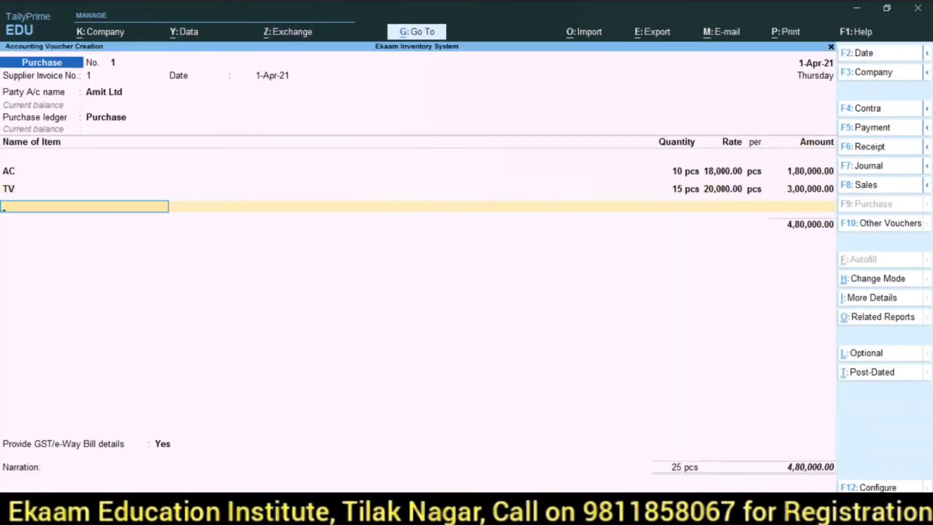
# Step: Check the third item in Word, then start a new stock item from the TallyPrime voucher and name it Laptop
pyautogui.hotkey('alt', 'Tab')
pyautogui.hotkey('alt', 'Tab')
pyautogui.hotkey('alt', 'c')
pyautogui.write('Lapto')
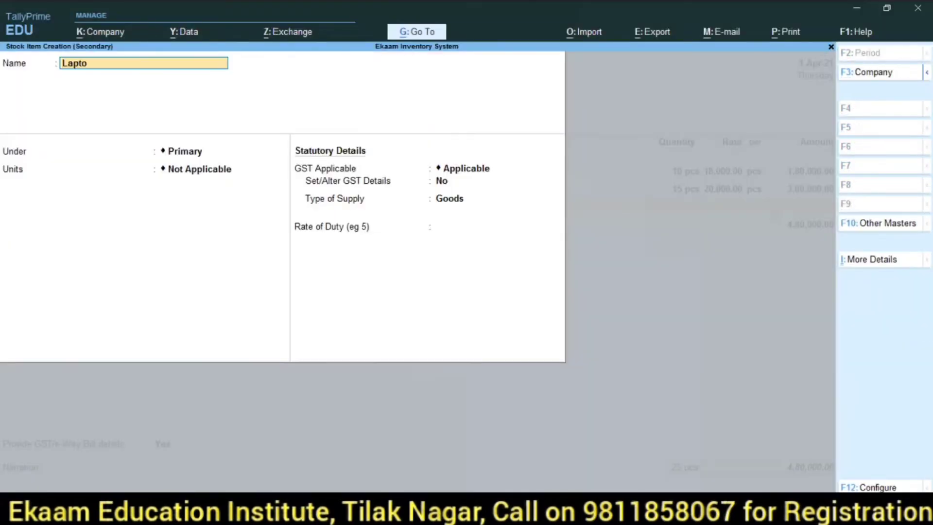
pyautogui.write('p')
pyautogui.press('Return')
# Step: Check Laptop's brand in Word, then create the stock group HP under Primary in TallyPrime, without adding quantities or GST details
pyautogui.hotkey('alt', 'Tab')
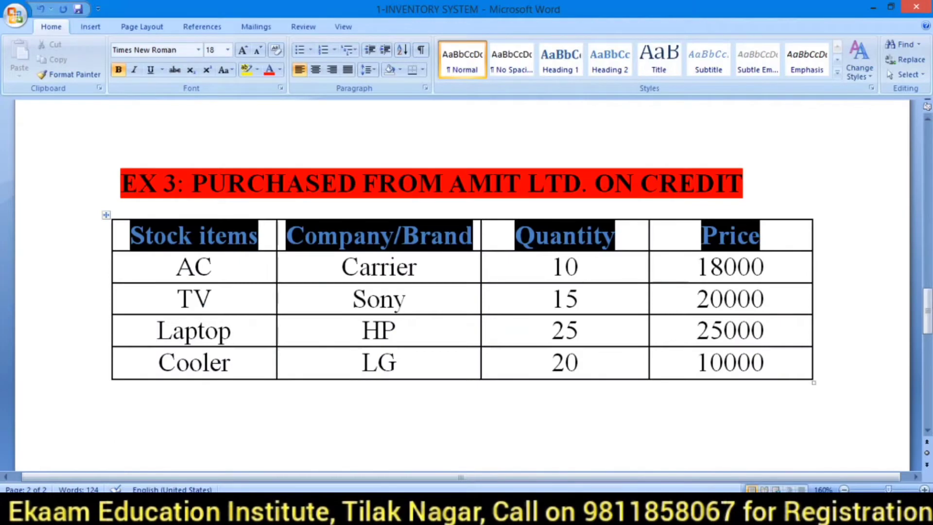
pyautogui.hotkey('alt', 'Tab')
pyautogui.hotkey('alt', 'c')
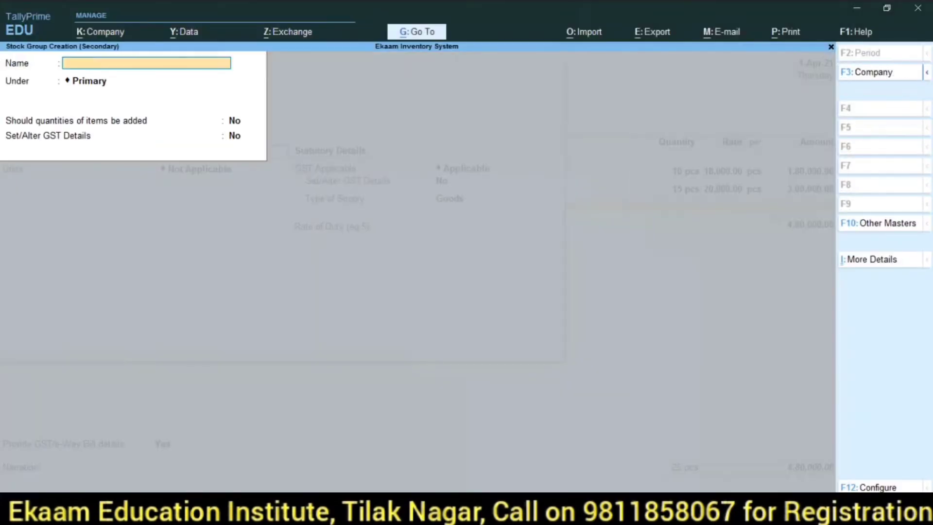
pyautogui.write('HP')
pyautogui.press('Return')
pyautogui.press('Return')
pyautogui.press('Return')
pyautogui.press('Return')
pyautogui.press('Return')
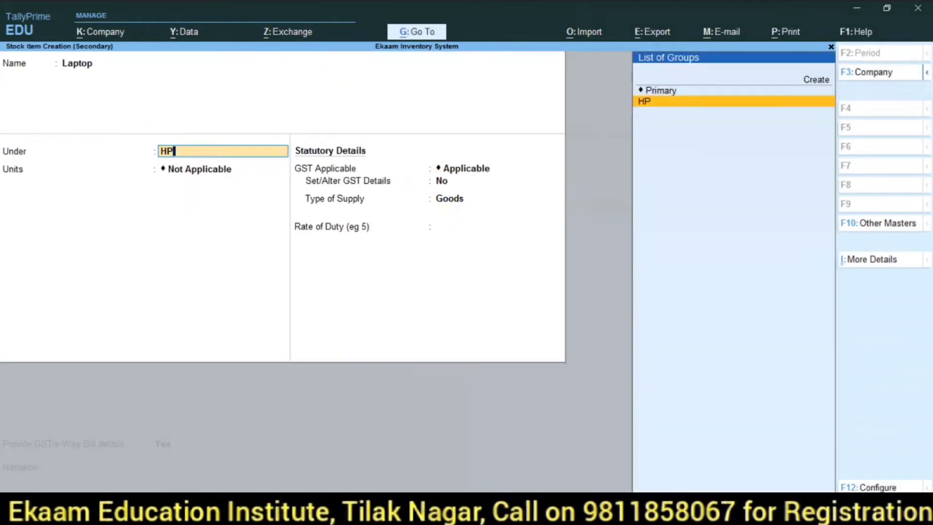
# Step: Place Laptop under HP with unit pcs, keep the component and GST defaults, and save the item
pyautogui.press('Return')
pyautogui.press('Down')
pyautogui.press('Down')
pyautogui.press('Down')
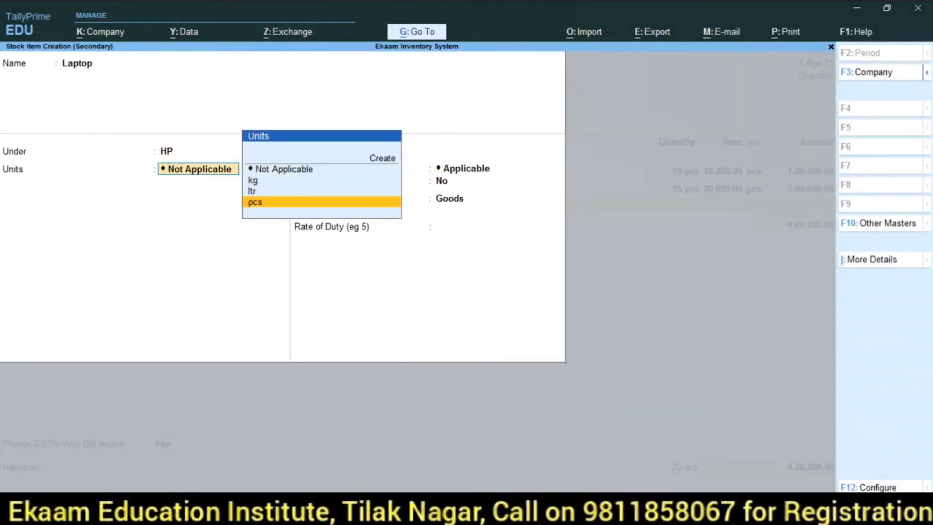
pyautogui.press('Return')
pyautogui.press('Return')
pyautogui.press('Return')
pyautogui.press('Return')
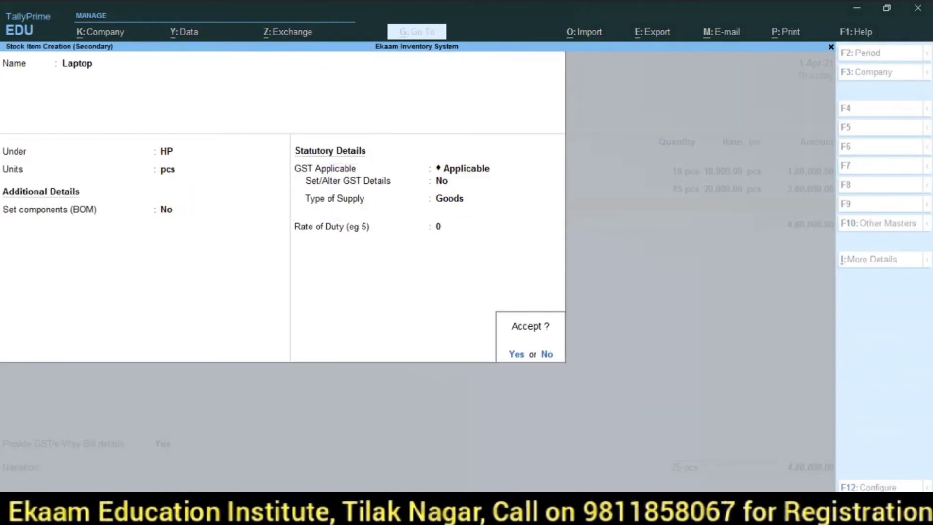
pyautogui.press('Return')
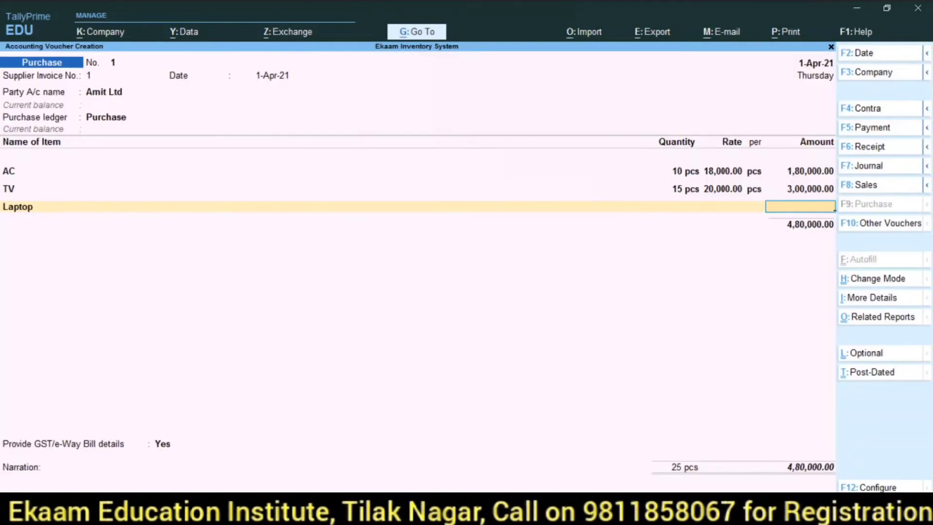
# Step: Check Laptop's figures in Word, then enter its voucher line in TallyPrime as 25 pcs at a rate of 25,000
pyautogui.hotkey('alt', 'Tab')
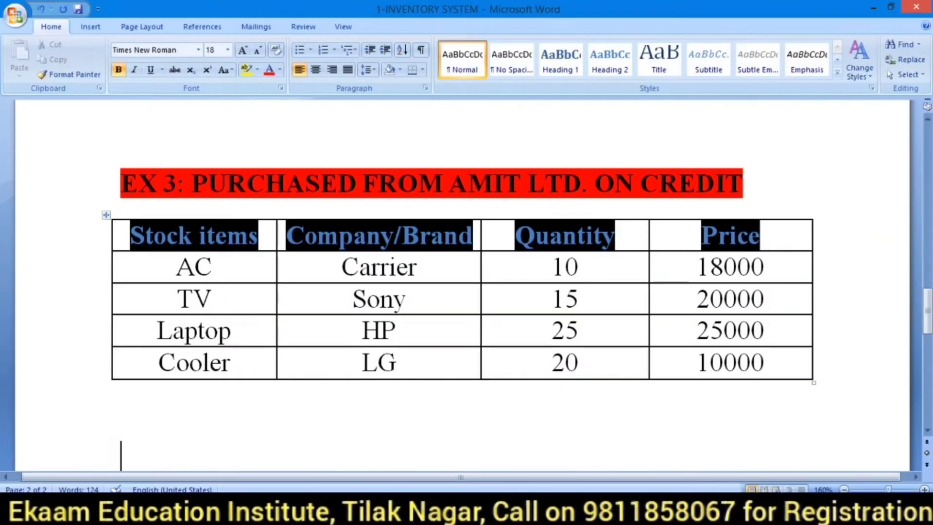
pyautogui.hotkey('alt', 'Tab')
pyautogui.write('25')
pyautogui.press('Return')
pyautogui.write('25')
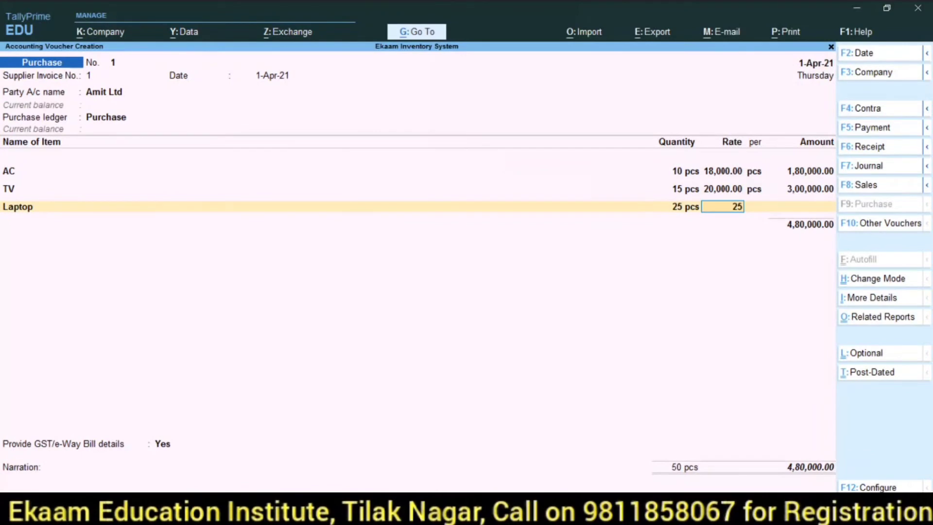
pyautogui.write(',000')
pyautogui.press('Return')
pyautogui.press('Return')
pyautogui.press('Return')
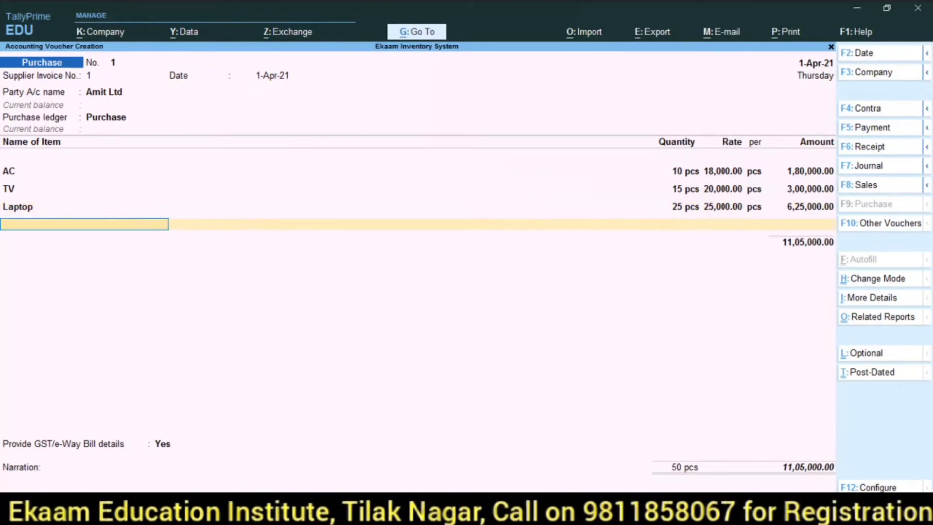
# Step: Check the fourth item in Word, then start a new stock item from the TallyPrime voucher and name it Cooler
pyautogui.hotkey('alt', 'Tab')
pyautogui.hotkey('alt', 'Tab')
pyautogui.hotkey('alt', 'c')
pyautogui.write('Cool')
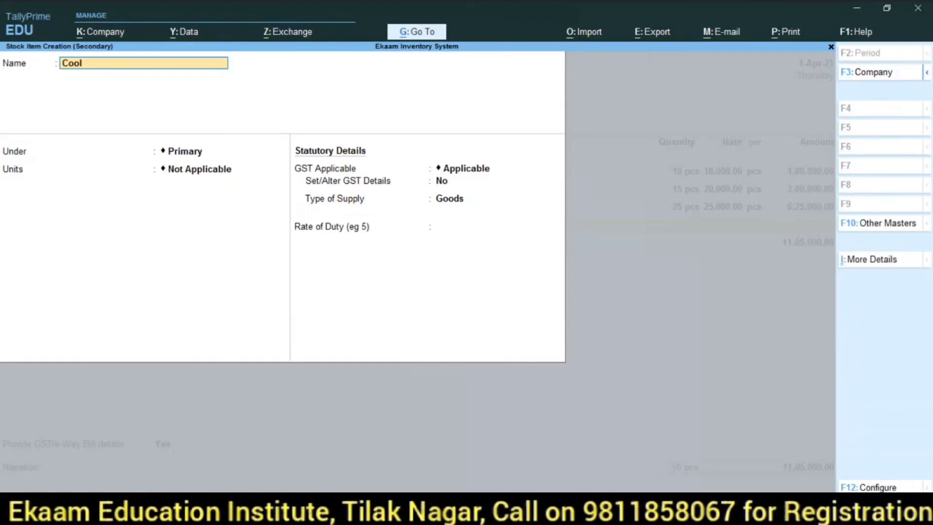
pyautogui.write('er')
pyautogui.press('Return')
# Step: Check Cooler's brand in Word, then create the stock group LG under Primary in TallyPrime, without adding quantities or GST details
pyautogui.hotkey('alt', 'Tab')
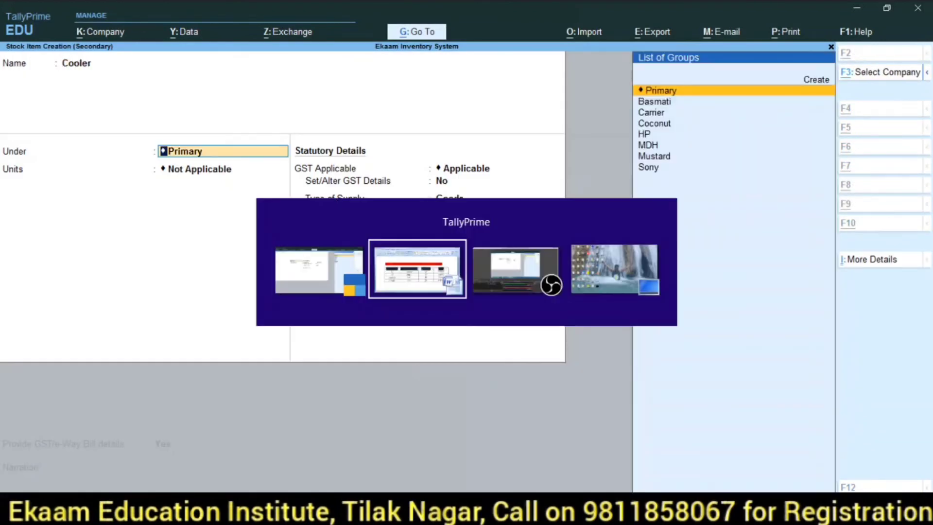
pyautogui.hotkey('alt', 'Tab')
pyautogui.hotkey('alt', 'c')
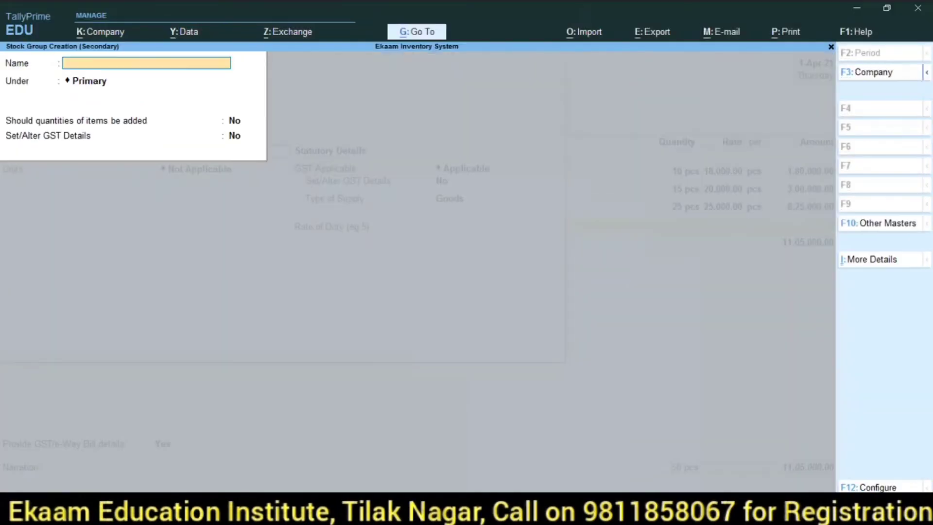
pyautogui.write('LG')
pyautogui.press('Return')
pyautogui.press('Return')
pyautogui.press('Return')
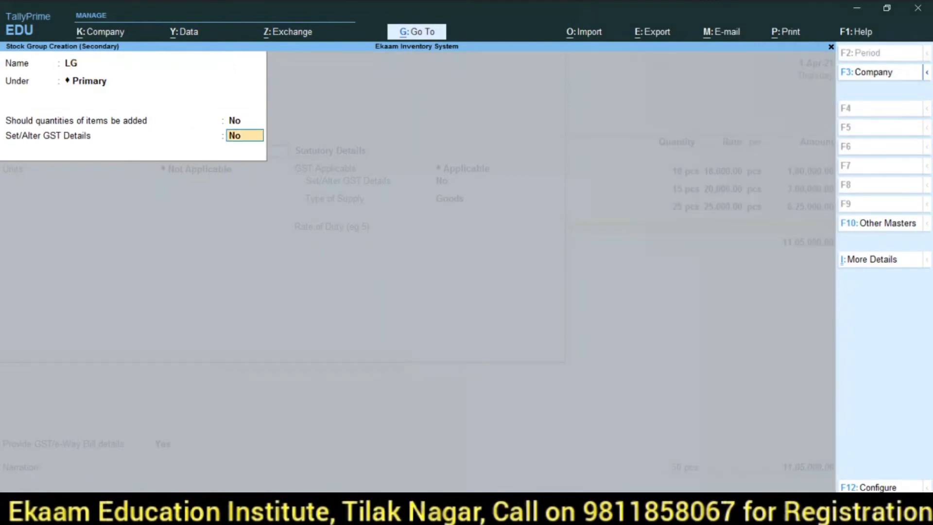
pyautogui.press('Return')
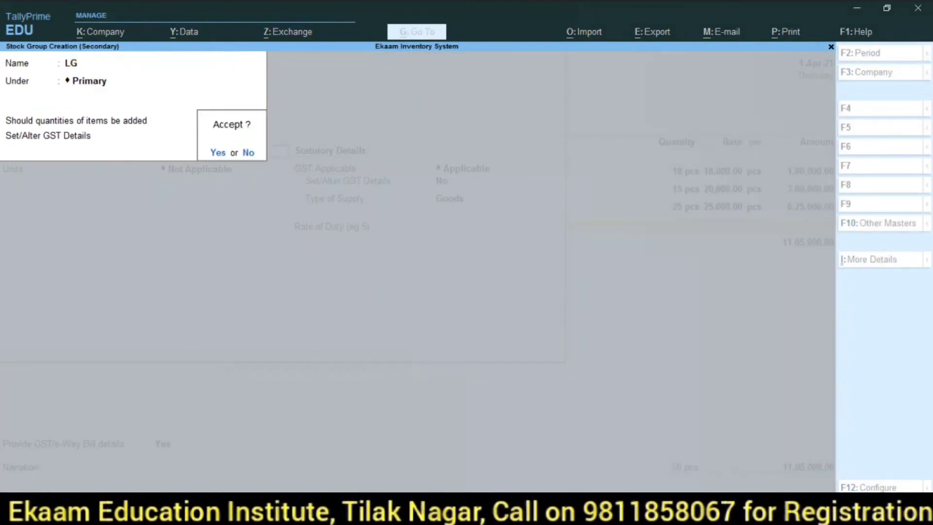
pyautogui.press('Return')
# Step: Set Cooler's unit to pcs under the LG group, keep the component and GST defaults, and save the item
pyautogui.press('Down')
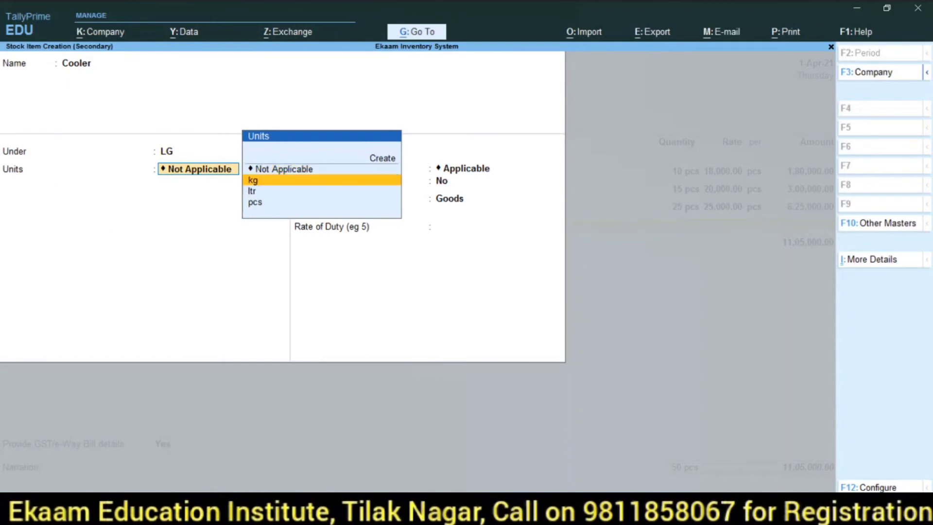
pyautogui.press('Down')
pyautogui.press('Down')
pyautogui.press('Return')
pyautogui.press('Return')
pyautogui.press('Return')
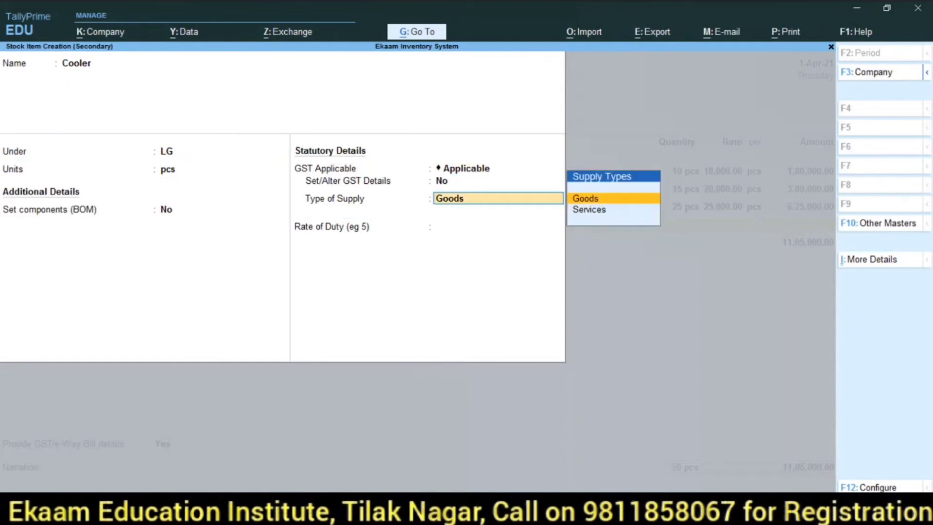
pyautogui.press('Return')
pyautogui.press('Return')
pyautogui.press('Return')
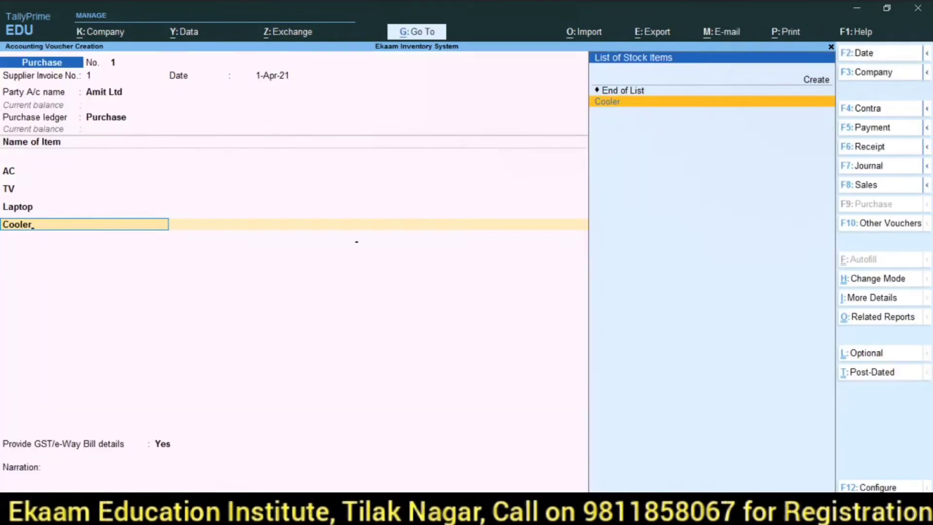
# Step: Select Cooler for the voucher, check its figures in Word, and enter its line in TallyPrime as 20 pcs at a rate of 10000
pyautogui.press('Return')
pyautogui.hotkey('alt', 'Tab')
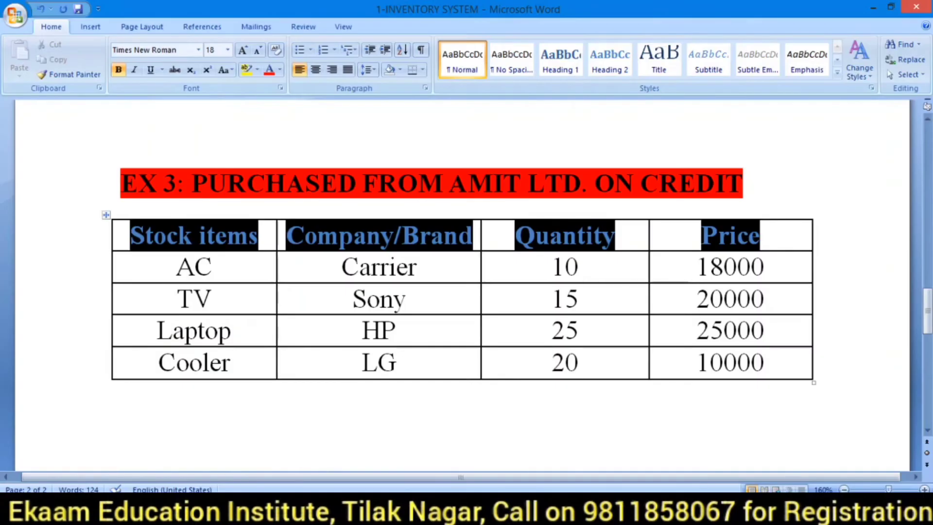
pyautogui.hotkey('alt', 'Tab')
pyautogui.write('20')
pyautogui.press('Return')
pyautogui.write('1')
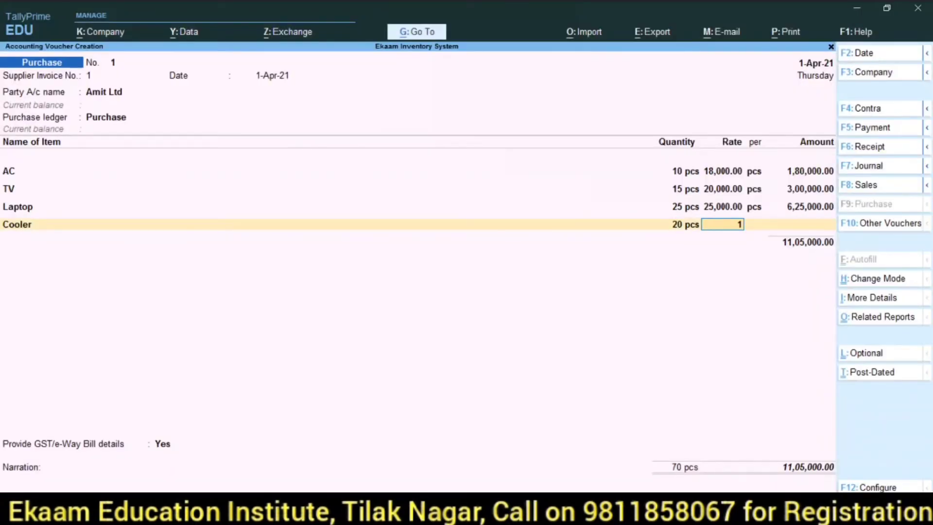
pyautogui.write('0000')
pyautogui.press('Return')
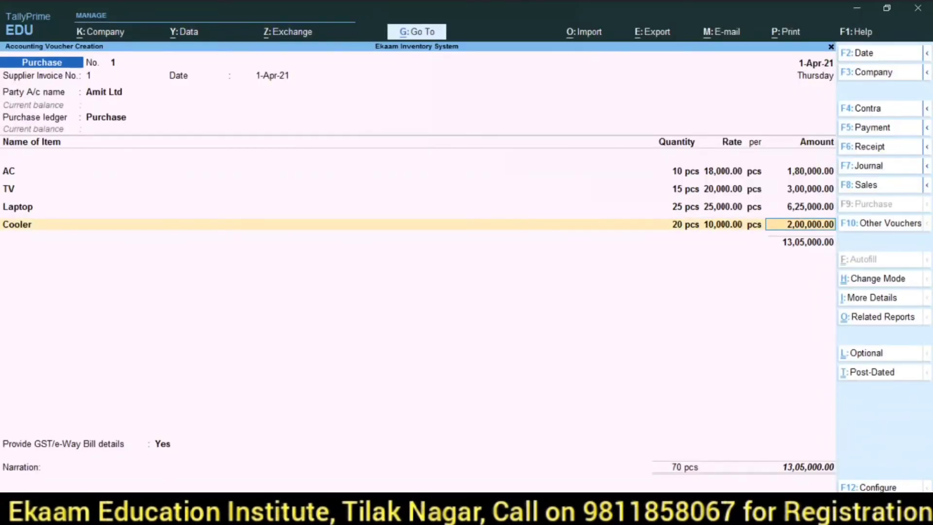
pyautogui.press('Return')
# Step: End the item list, set Provide GST/e-Way Bill details to No, leave the narration blank, and save the purchase voucher
pyautogui.press('Return')
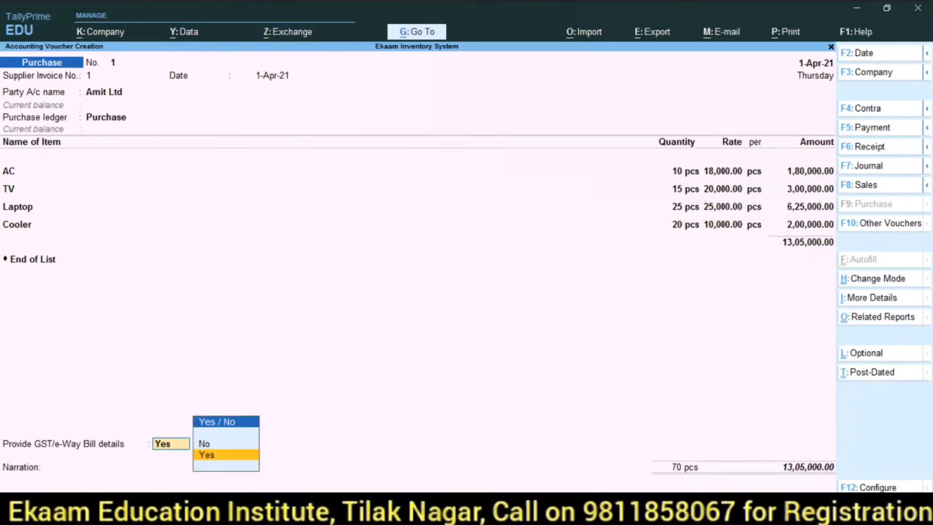
pyautogui.press('Up')
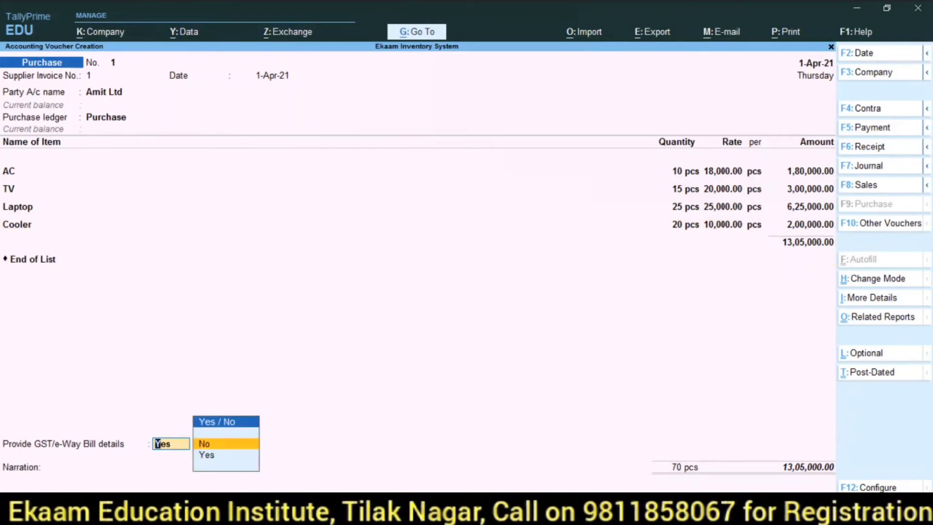
pyautogui.press('Return')
pyautogui.press('Return')
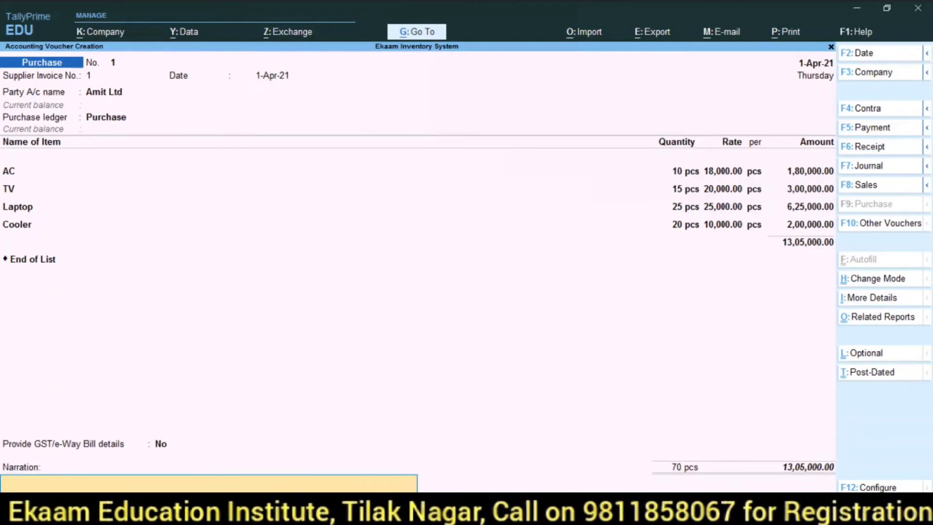
pyautogui.press('Return')
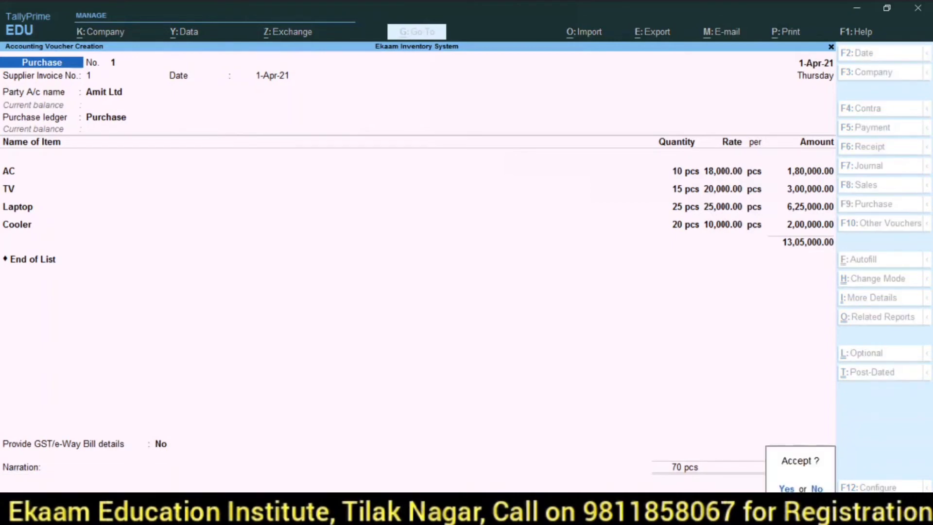
pyautogui.press('Return')
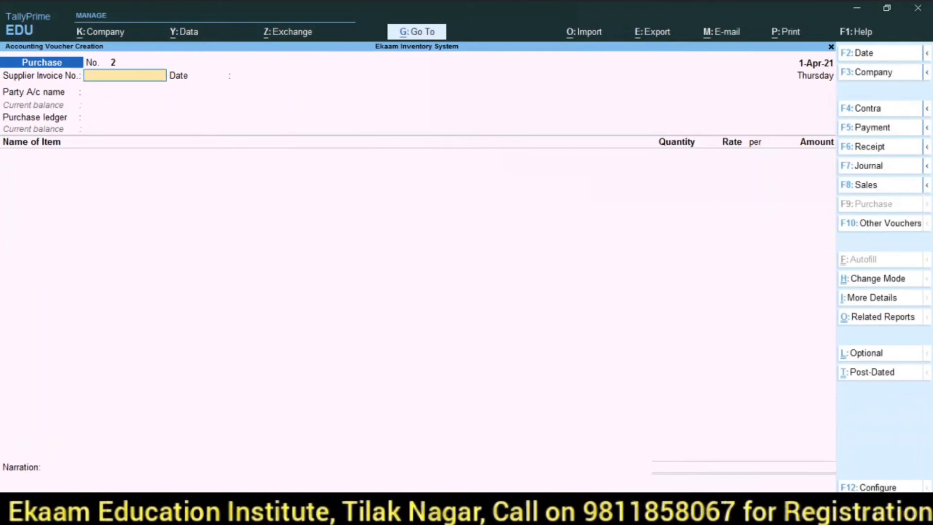
# Step: Switch to Word and examine Exercise 4's table of credit purchases from Vijay Sales
pyautogui.hotkey('alt', 'Tab')
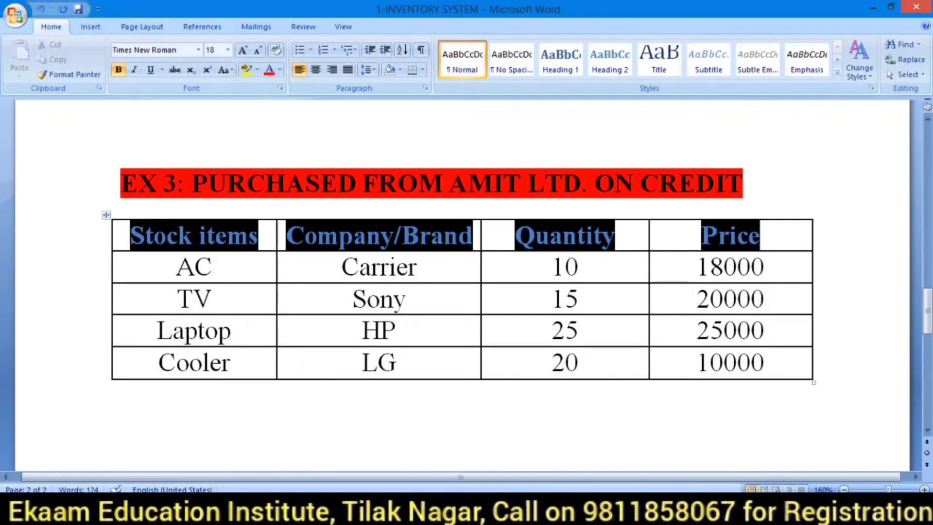
pyautogui.press('Down')
pyautogui.press('Down')
pyautogui.press('Down')
pyautogui.press('Down')
pyautogui.press('Down')
pyautogui.press('Down')
pyautogui.press('Down')
pyautogui.press('Down')
pyautogui.press('Down')
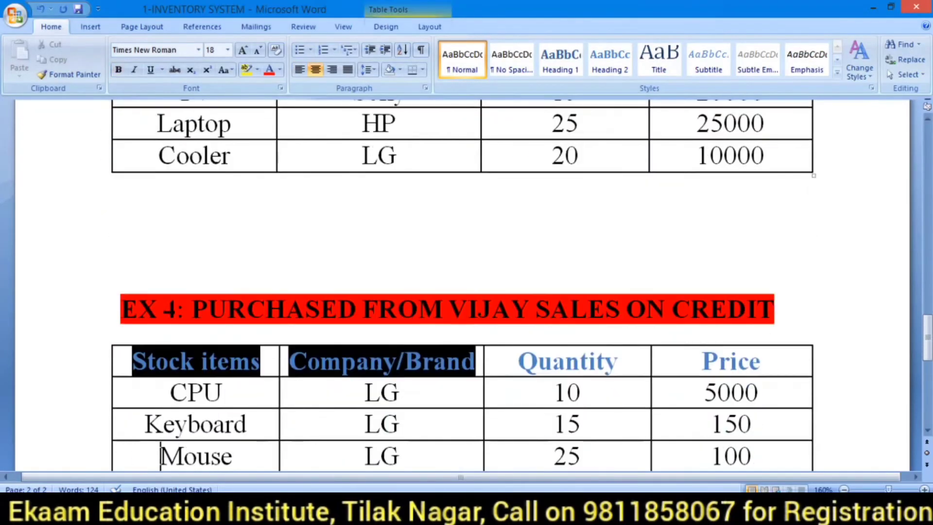